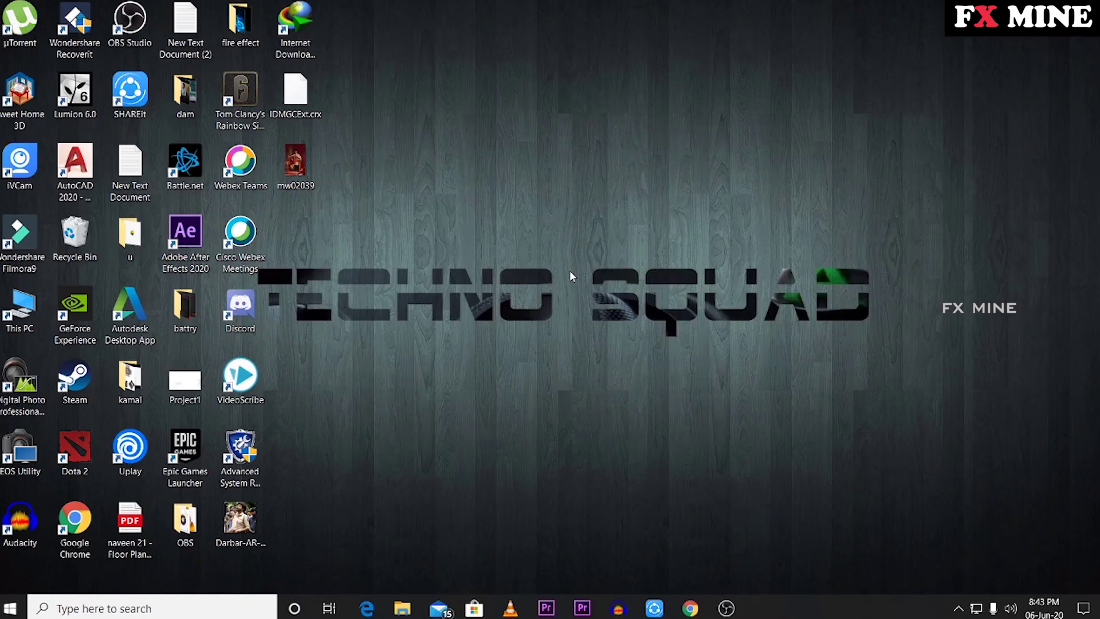
Switch to Premiere Pro, unlink the Skateboarder_Big_Jump clip in the timeline and delete its audio from track A1.
click(551, 609)
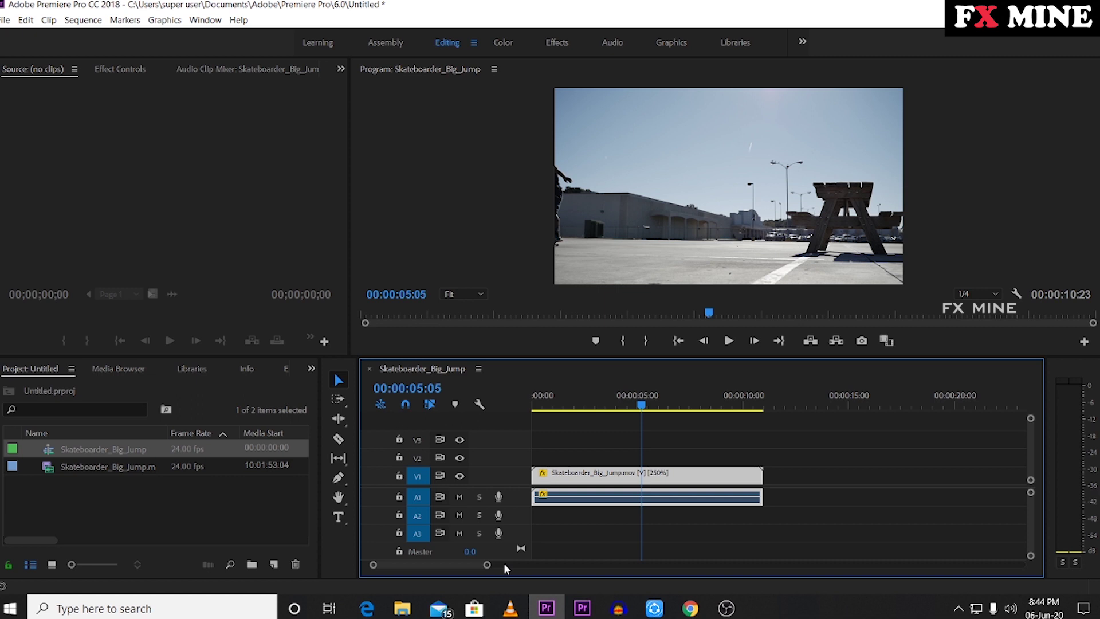
drag(505, 567, 468, 564)
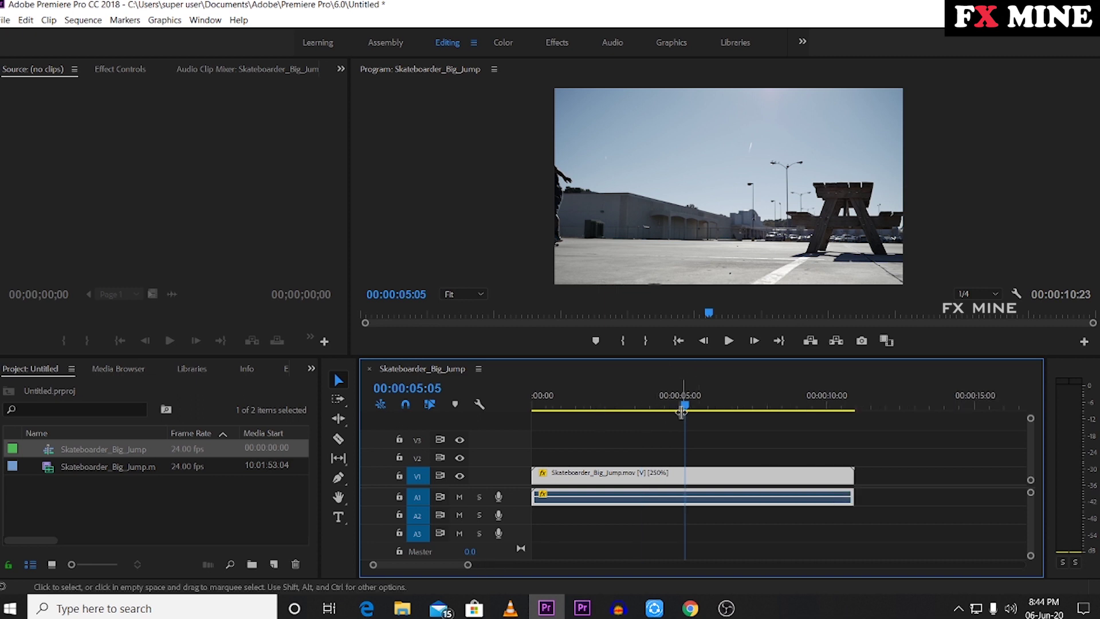
drag(685, 406, 514, 413)
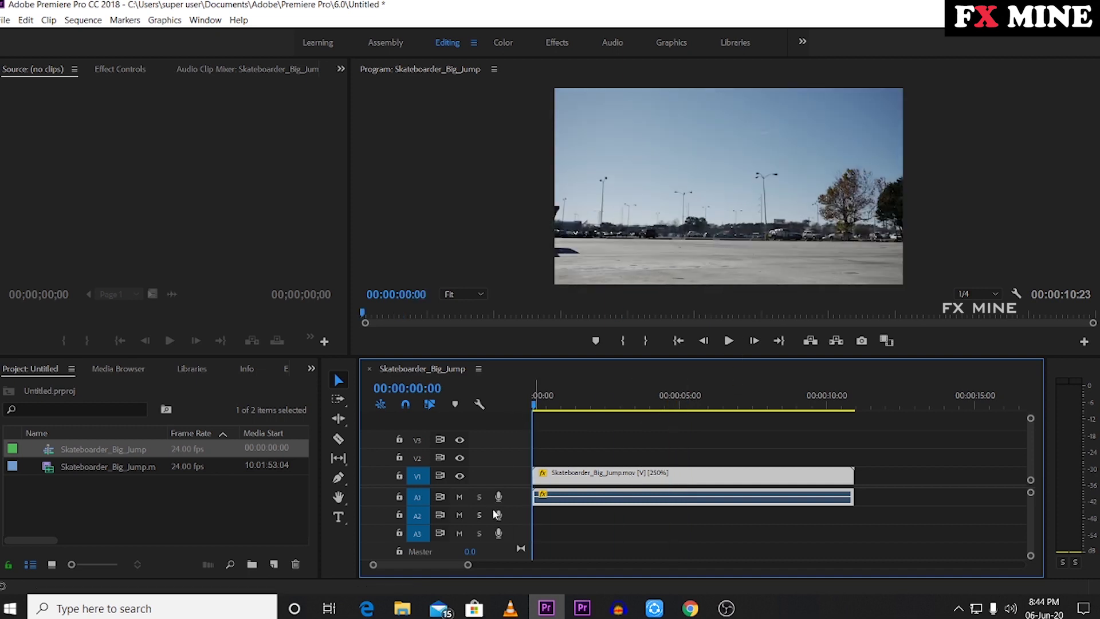
right_click(609, 476)
click(653, 208)
click(636, 498)
key(Delete)
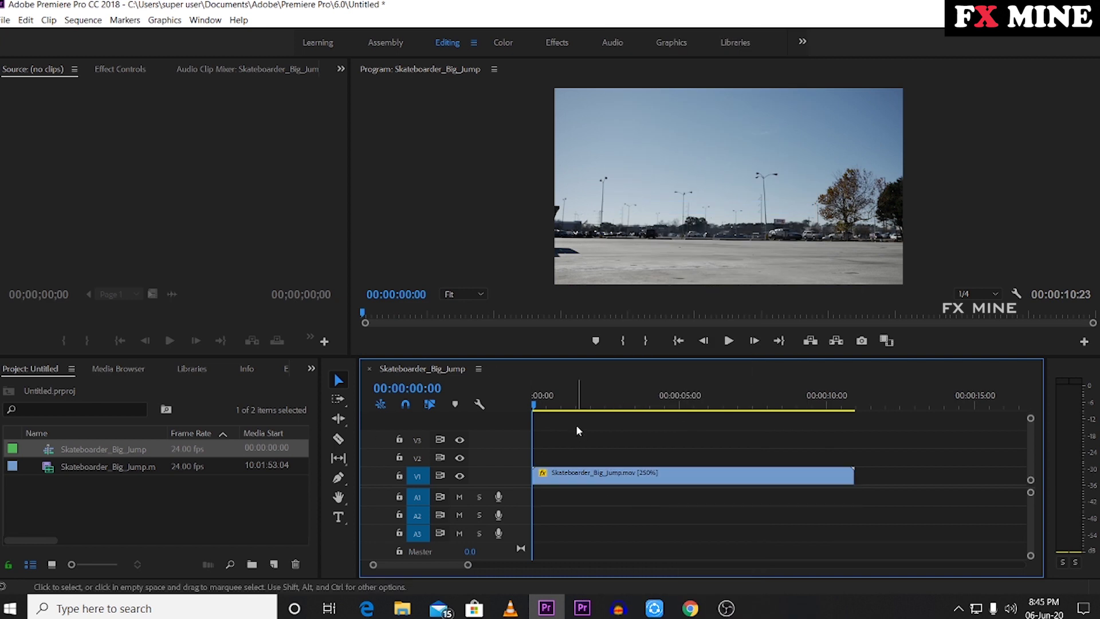
Play through the skateboarder clip and return the playhead to the start of the sequence.
mouse_move(468, 566)
mouse_down()
mouse_move(499, 566)
mouse_move(461, 567)
mouse_move(476, 567)
mouse_up()
key(space)
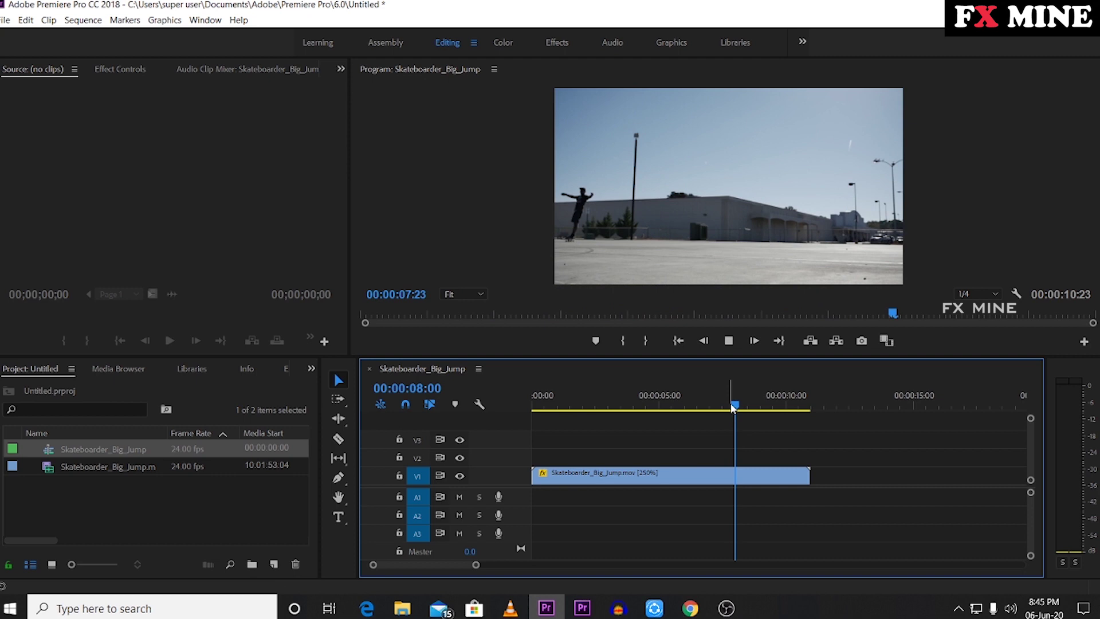
click(768, 406)
drag(769, 407, 533, 406)
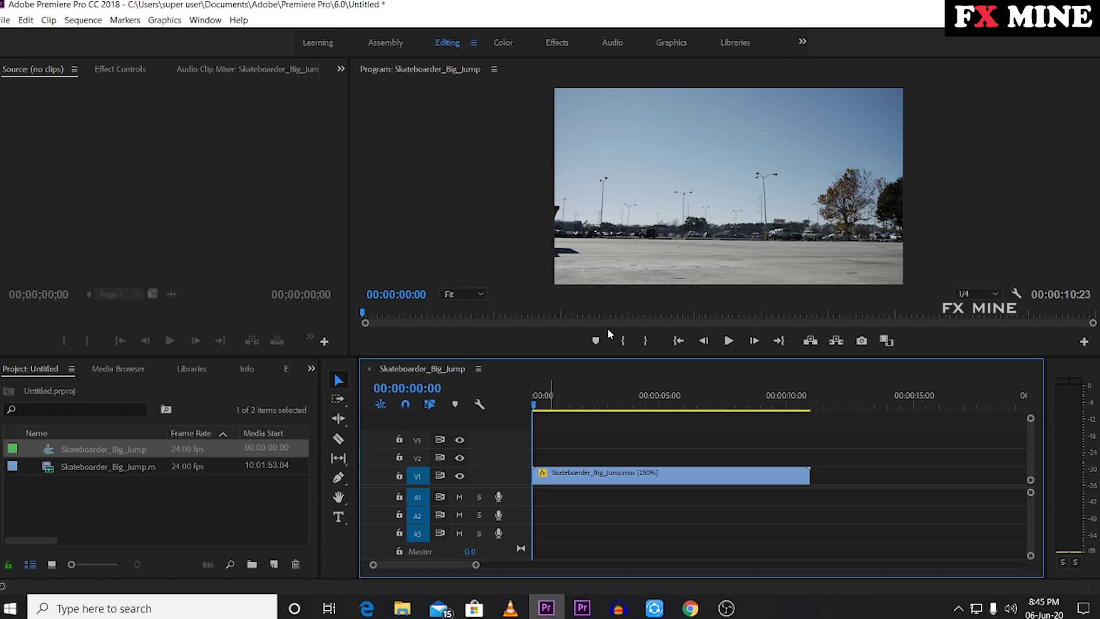
Scrub through the opening seconds of the clip to review the approach to the jump, ending back at 00:00:00:00.
drag(475, 564, 461, 565)
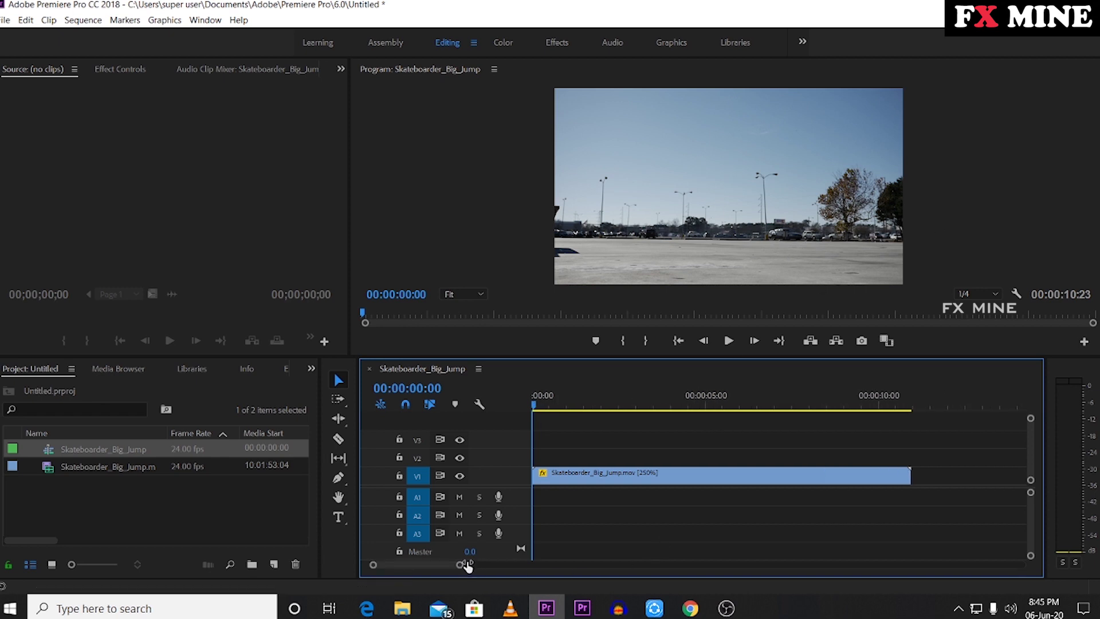
click(537, 408)
drag(536, 408, 575, 477)
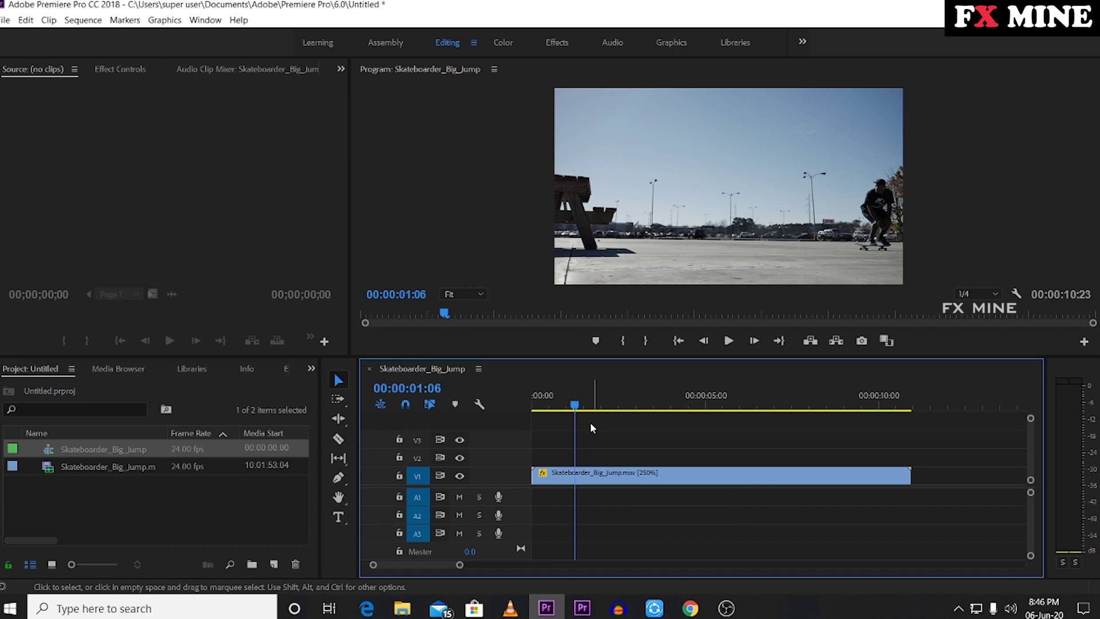
drag(575, 408, 617, 435)
key(Home)
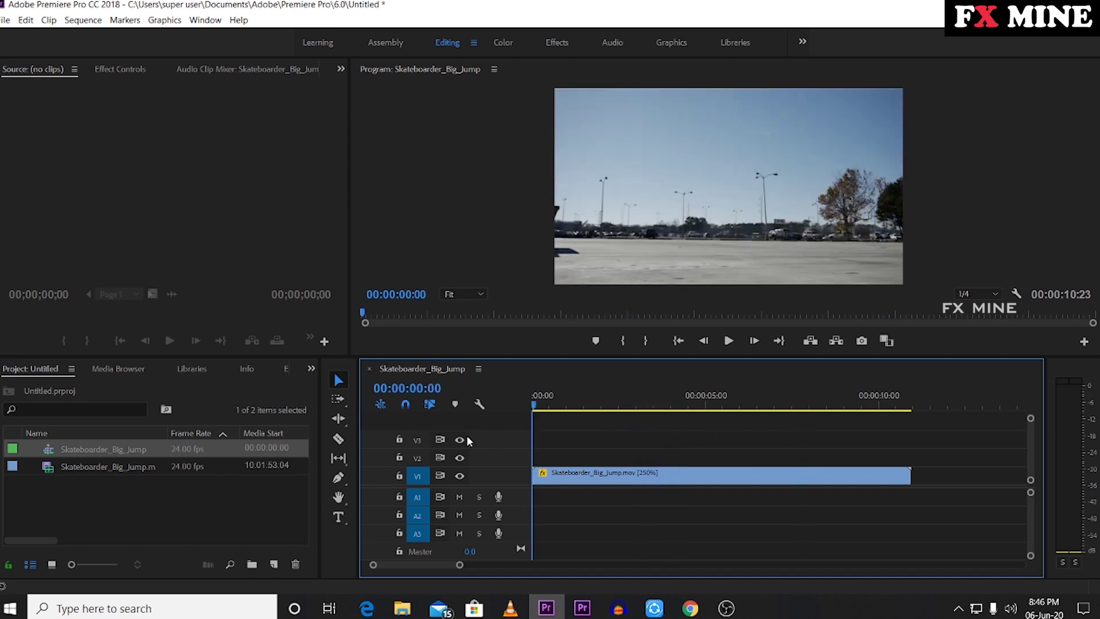
Select the video clip and increase the height of track V1 so its thumbnail and keyframe controls are shown.
click(693, 481)
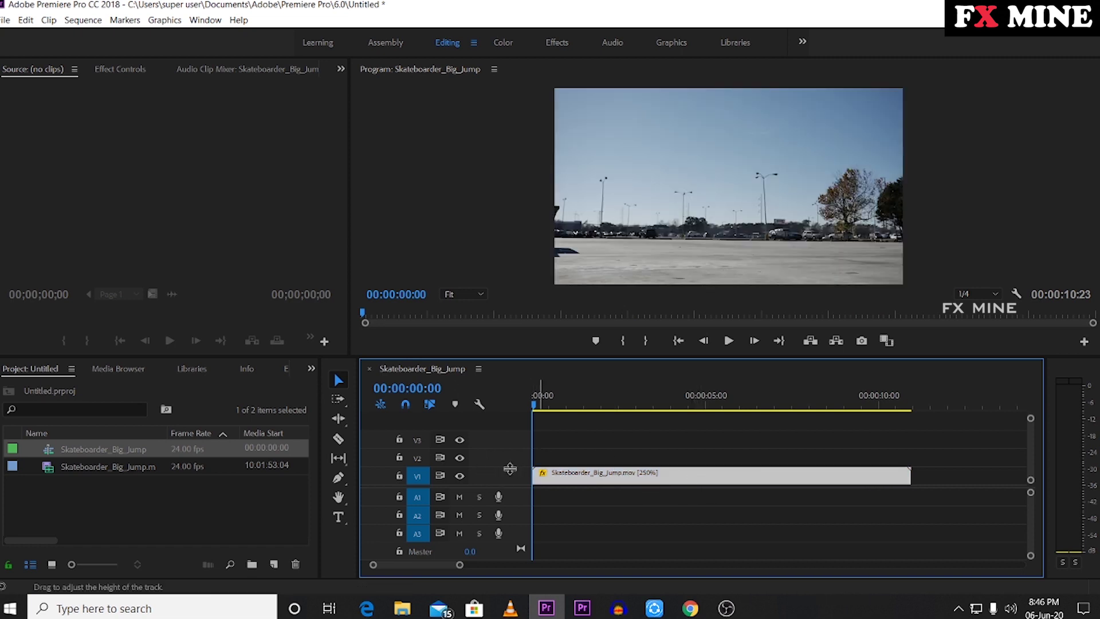
drag(510, 469, 483, 413)
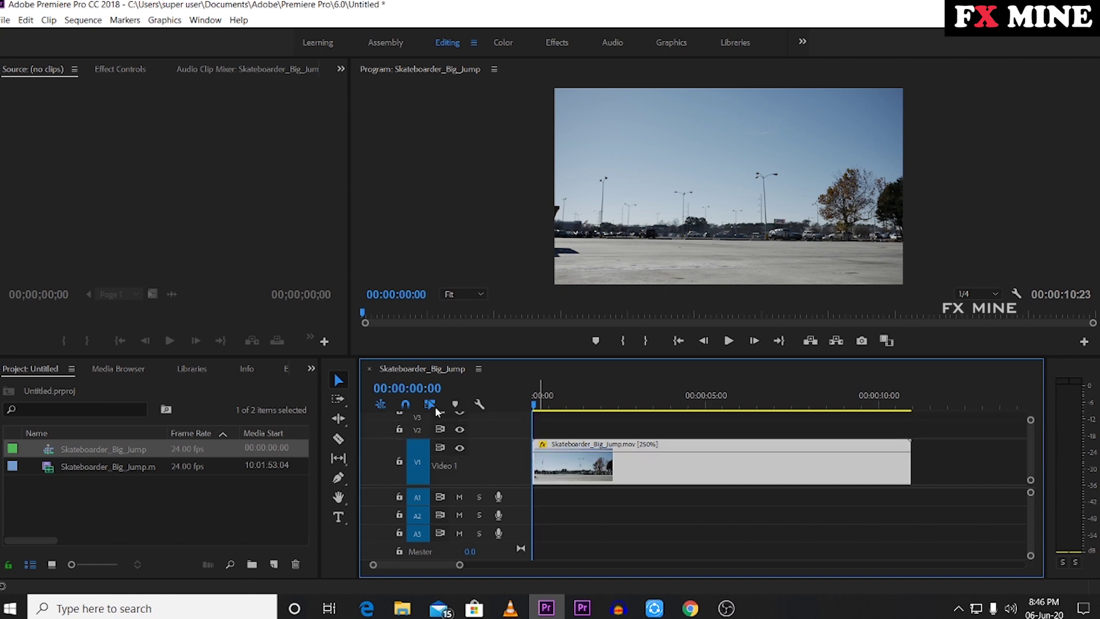
scroll(742, 442, down, 1)
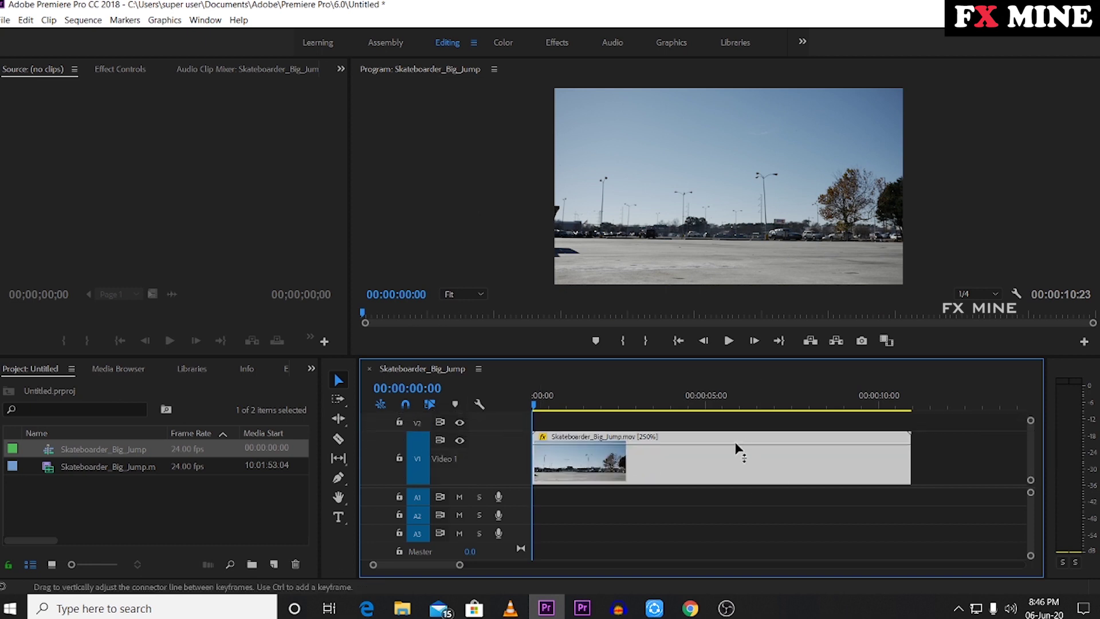
drag(461, 568, 450, 566)
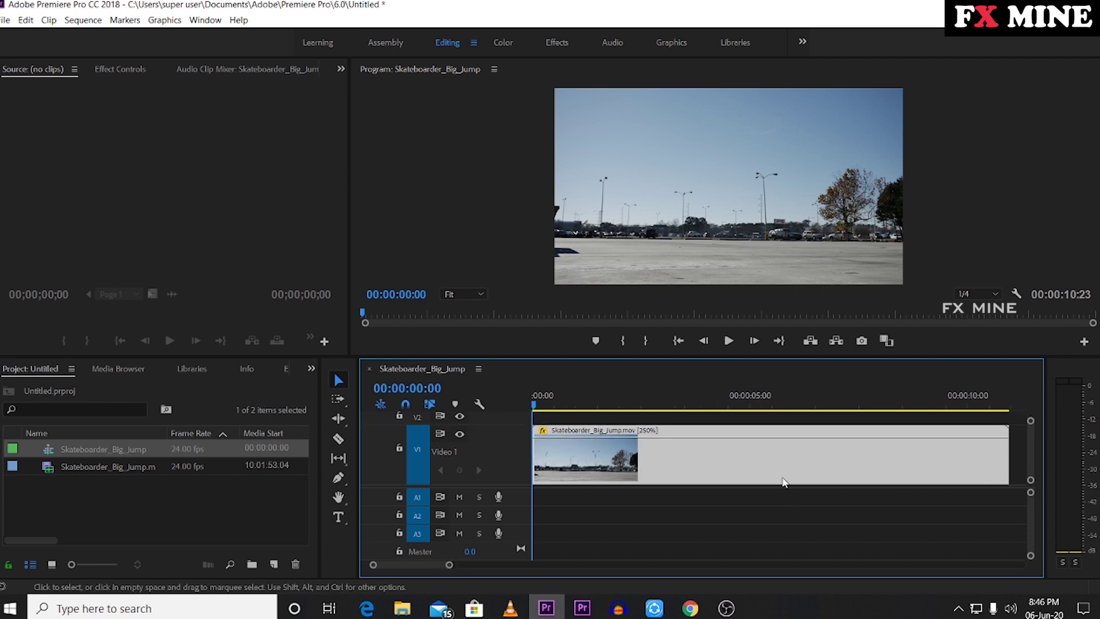
click(738, 511)
click(682, 456)
mouse_move(772, 438)
mouse_down()
mouse_move(776, 482)
mouse_move(752, 479)
mouse_move(751, 431)
mouse_up()
drag(807, 459, 808, 418)
drag(449, 567, 457, 568)
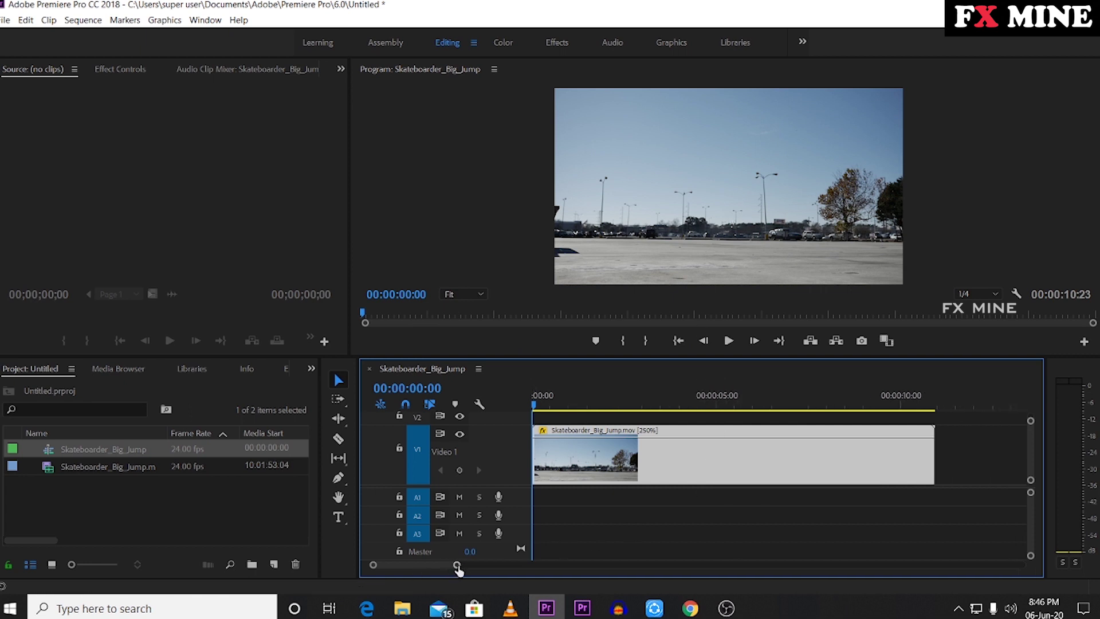
Set the clip on V1 to show its Time Remapping Speed keyframes.
click(786, 476)
right_click(696, 453)
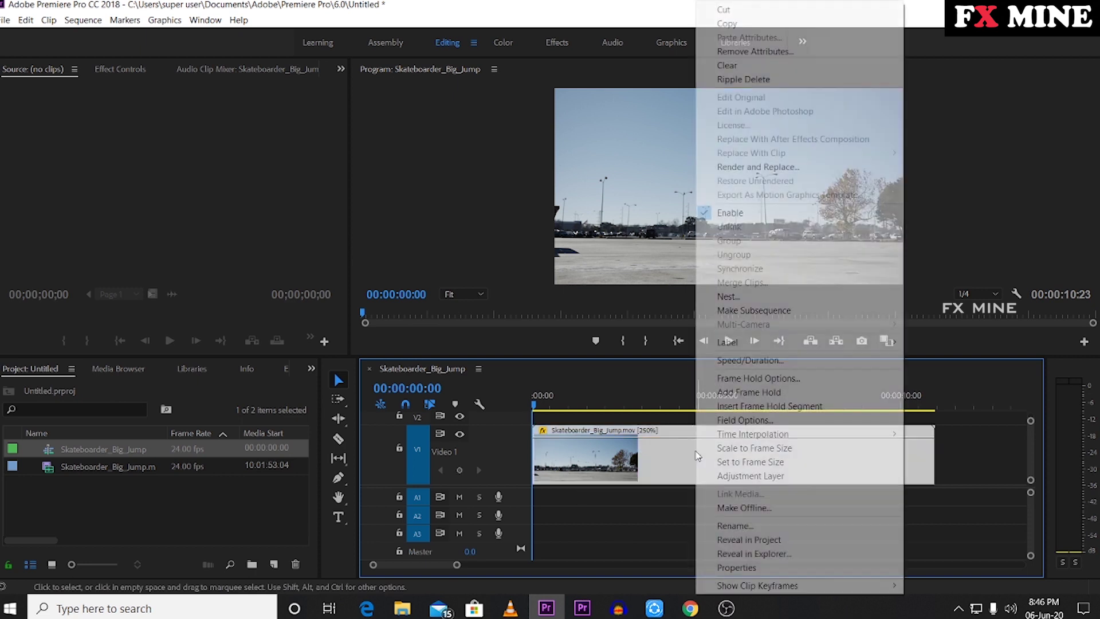
mouse_move(750, 586)
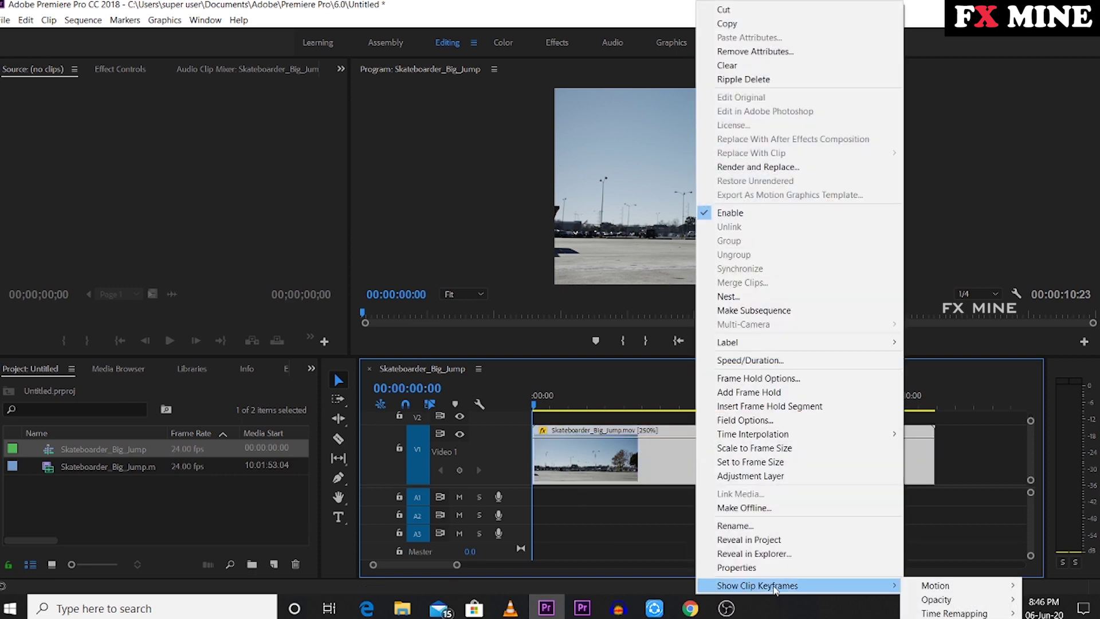
mouse_move(955, 614)
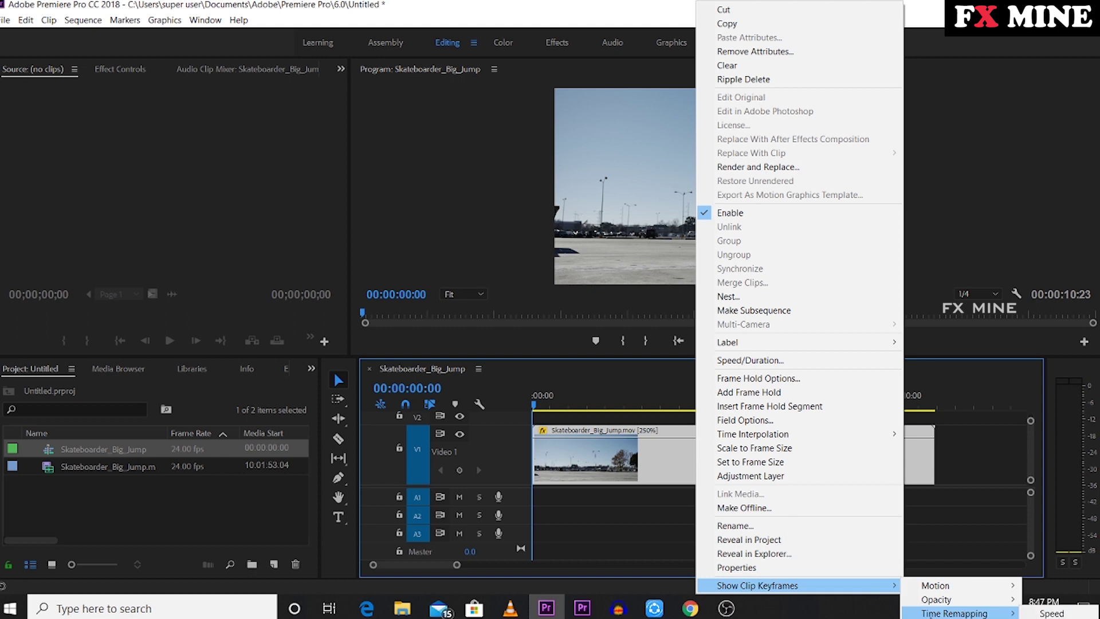
click(1052, 613)
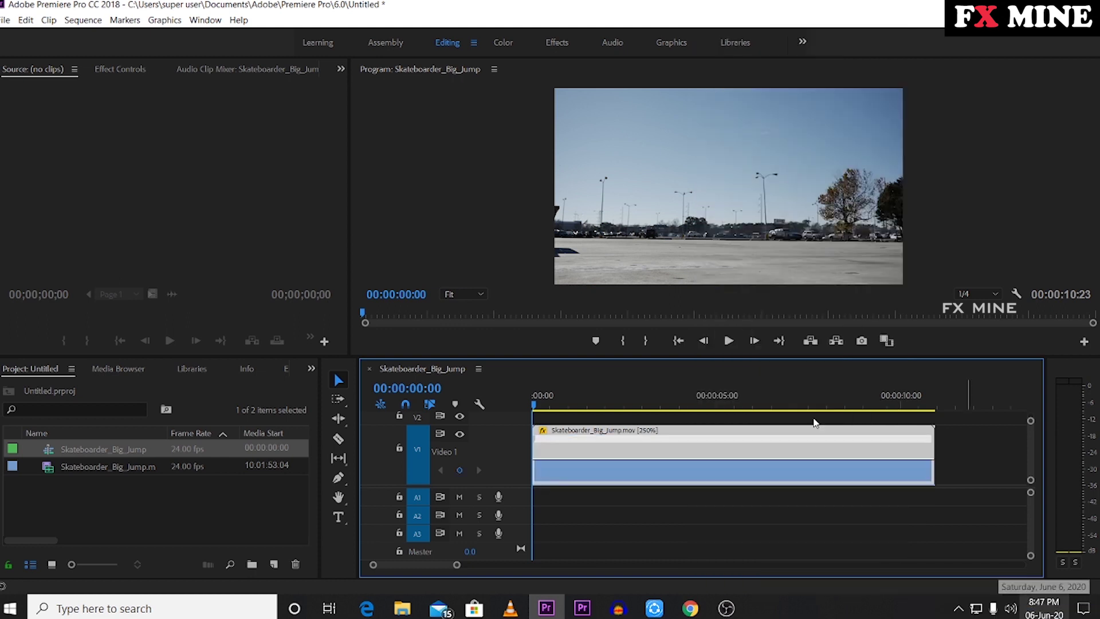
Add speed keyframes with the Pen tool around the jump, at 00:00:02:13 and 00:00:03:14 on the clip's speed line.
drag(456, 564, 447, 564)
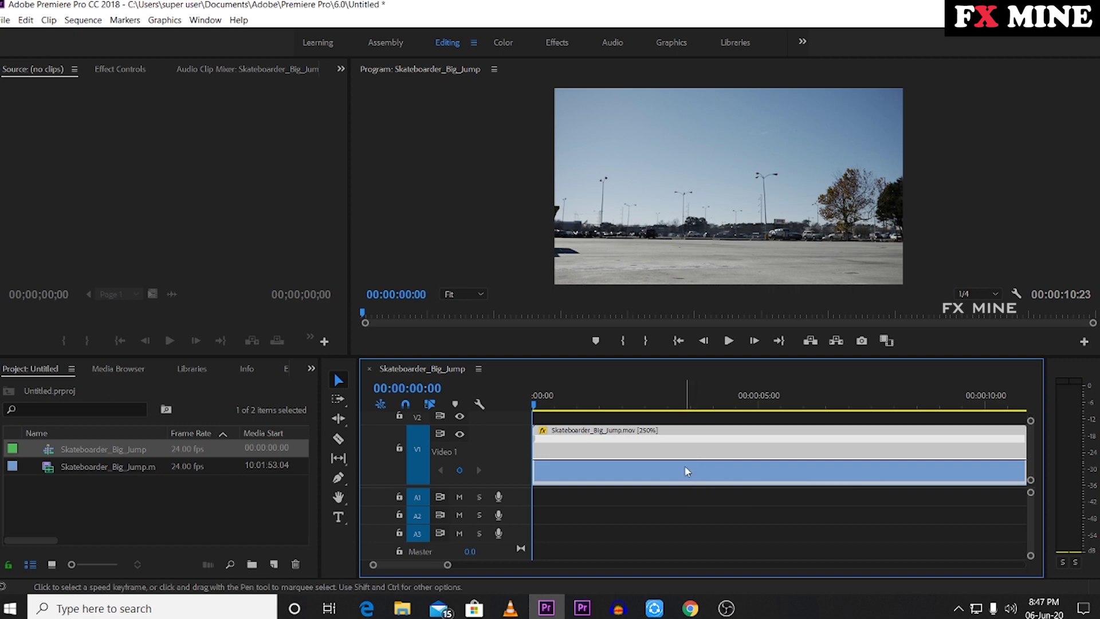
drag(447, 564, 483, 572)
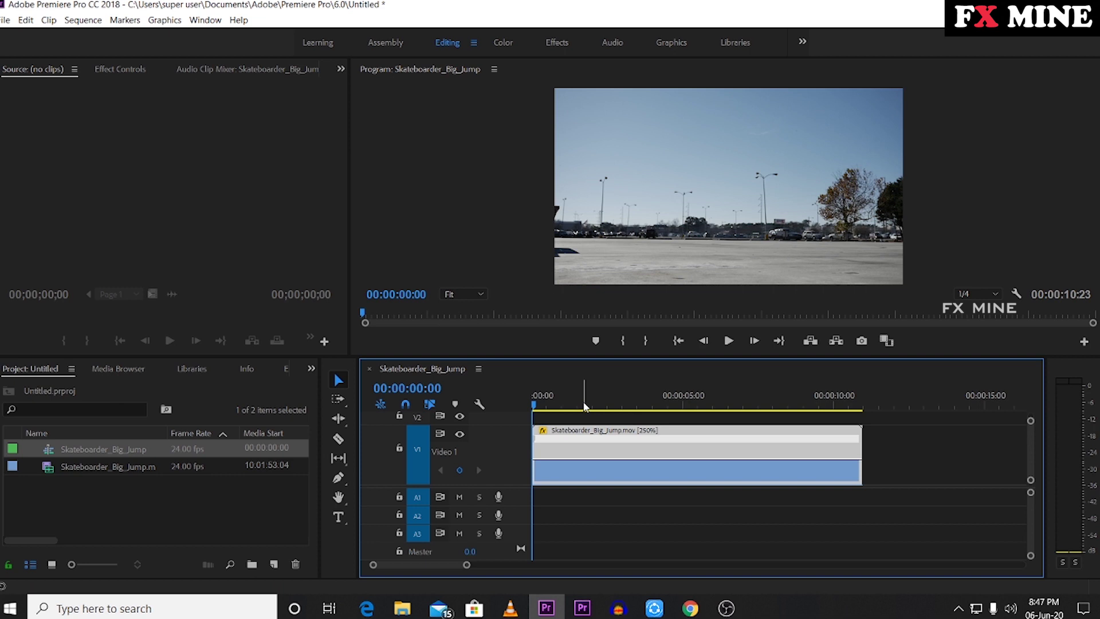
drag(584, 407, 610, 408)
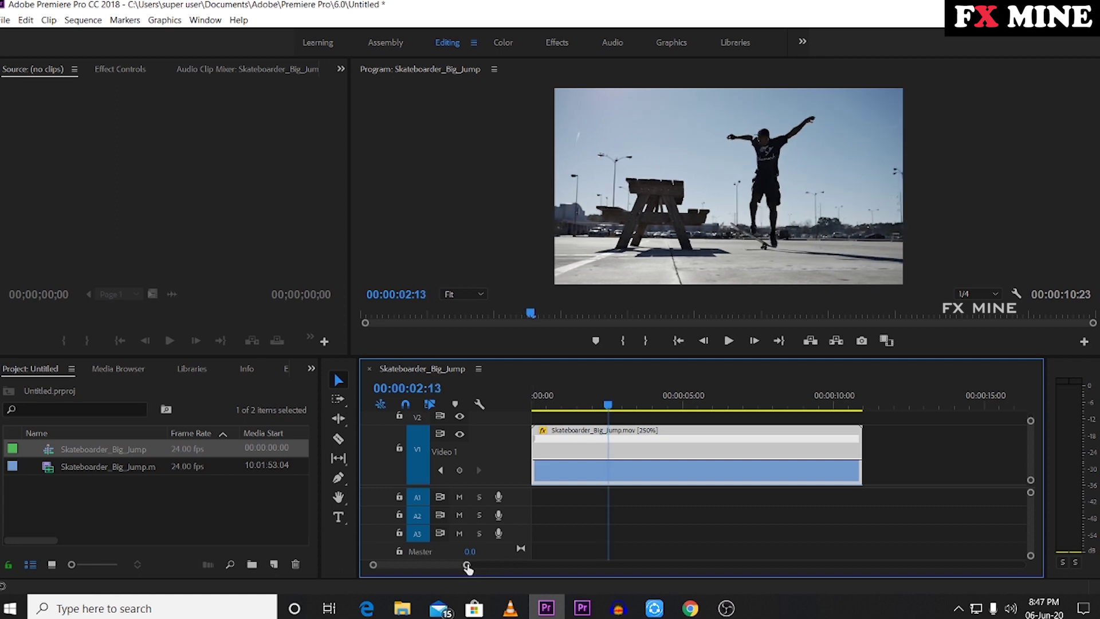
drag(467, 565, 442, 564)
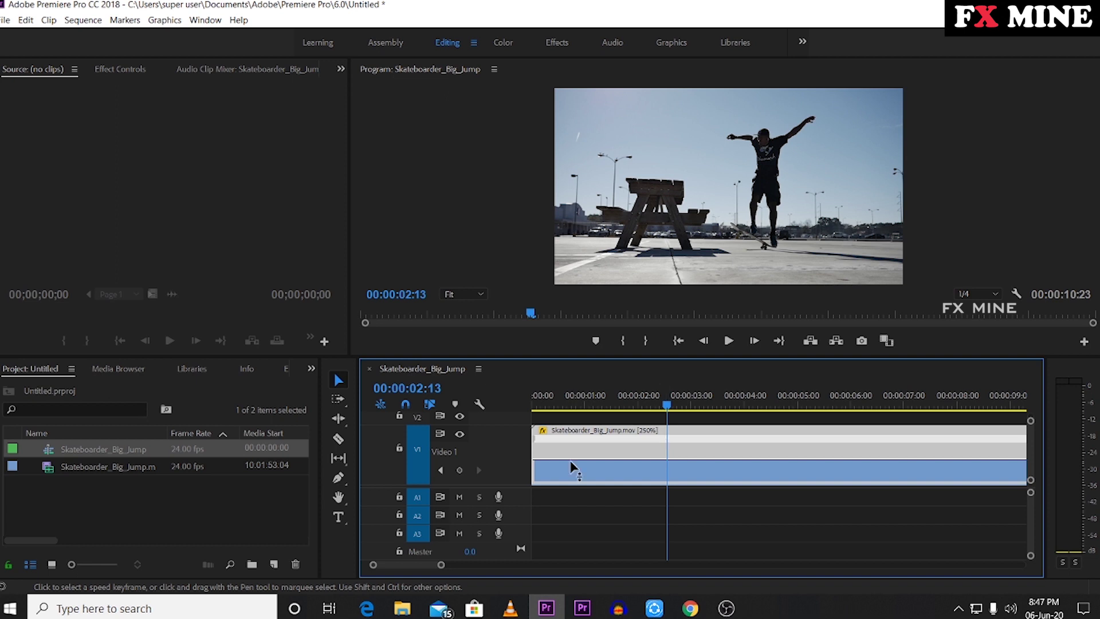
click(339, 479)
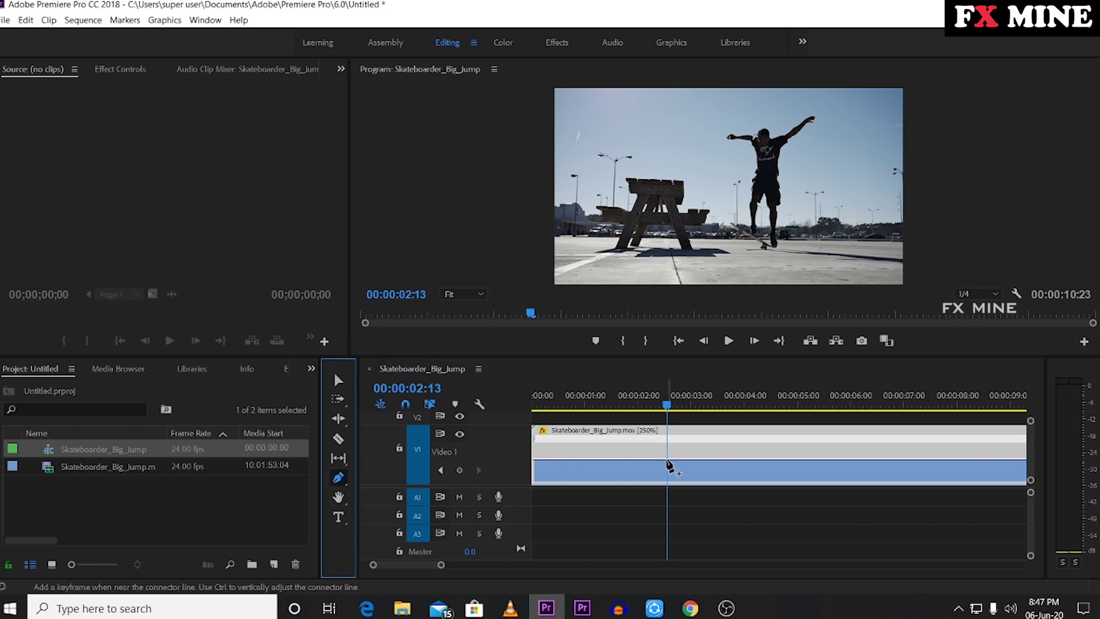
click(667, 462)
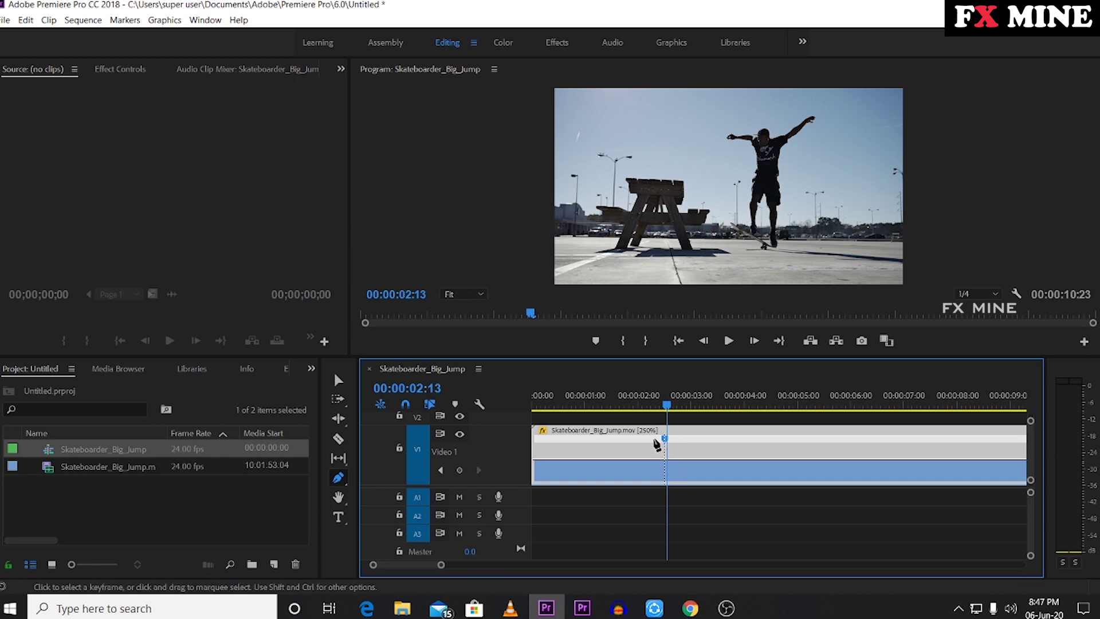
drag(667, 407, 722, 422)
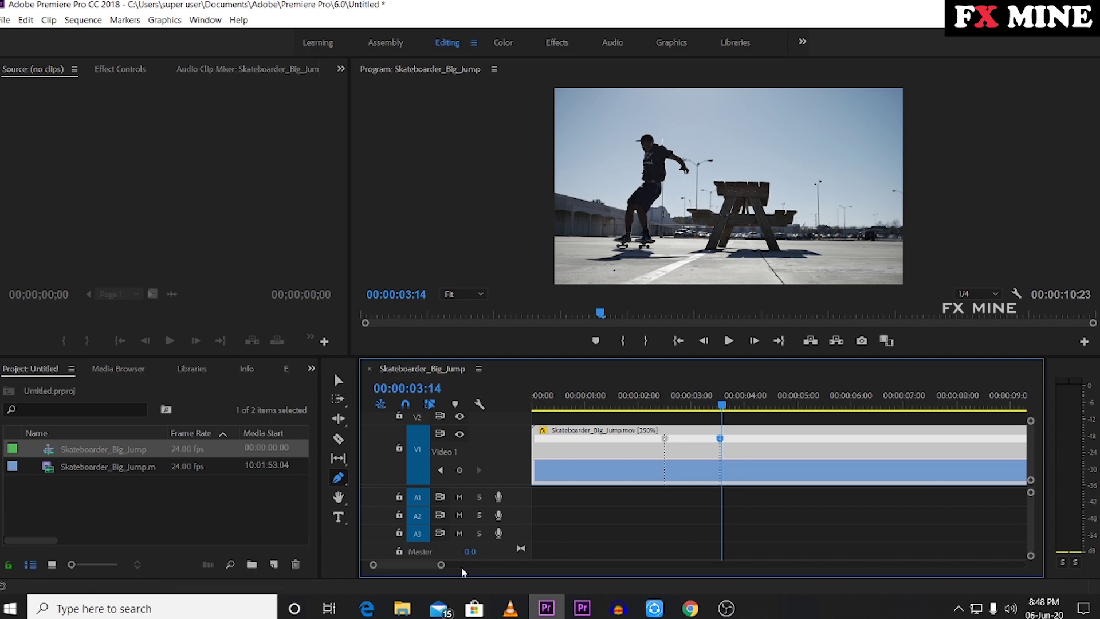
Review the footage before and between the two speed keyframes by scrubbing and playing back the jump.
drag(444, 567, 449, 568)
drag(596, 408, 582, 418)
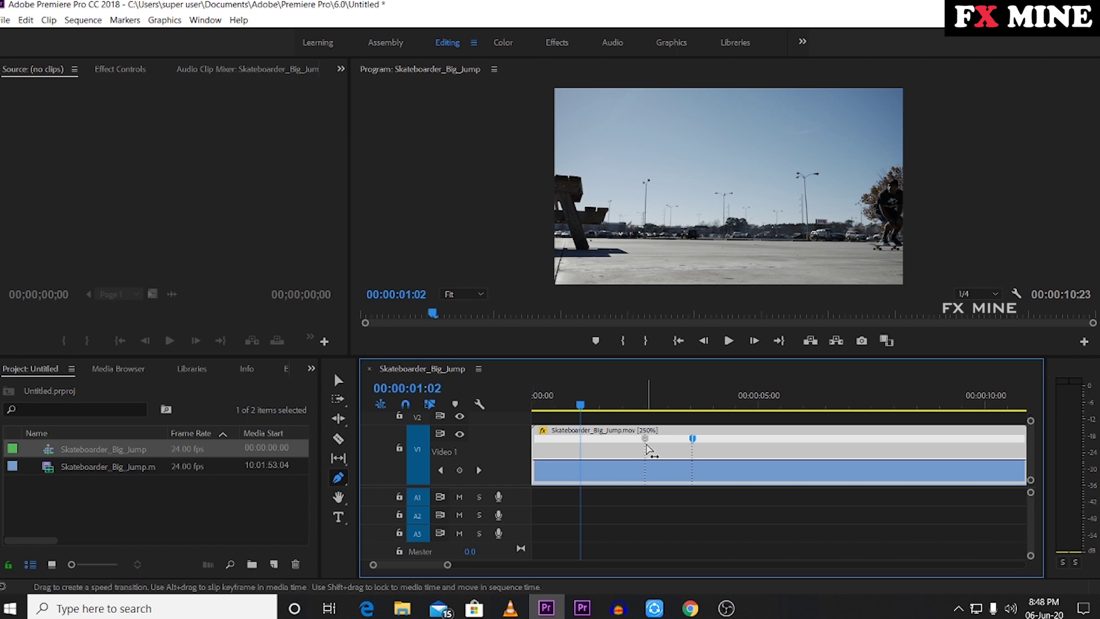
mouse_move(648, 448)
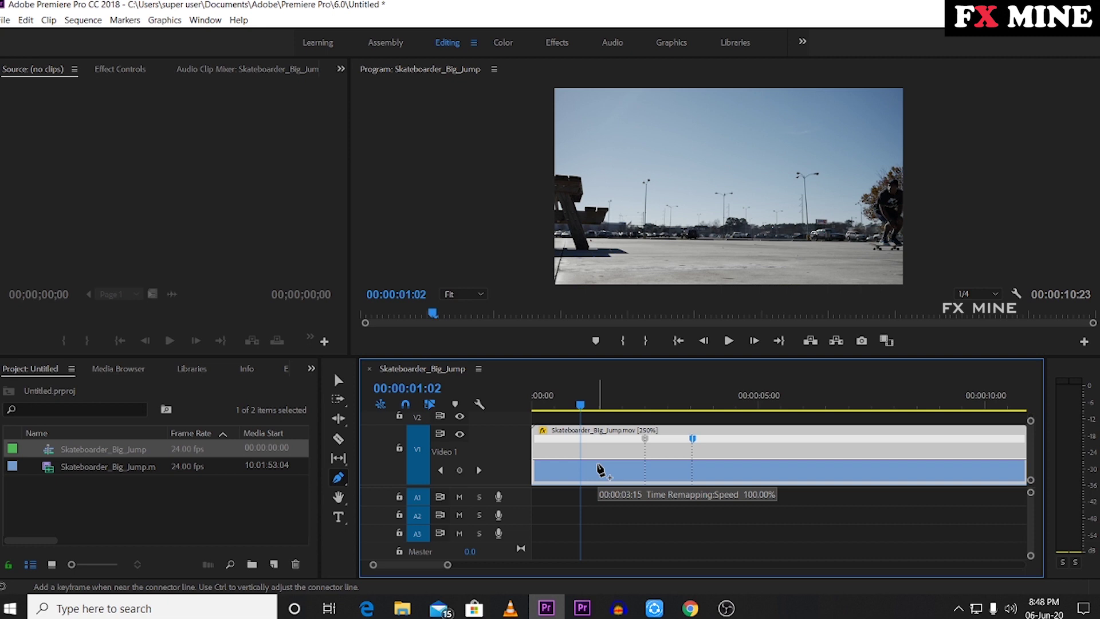
drag(448, 565, 440, 565)
click(669, 406)
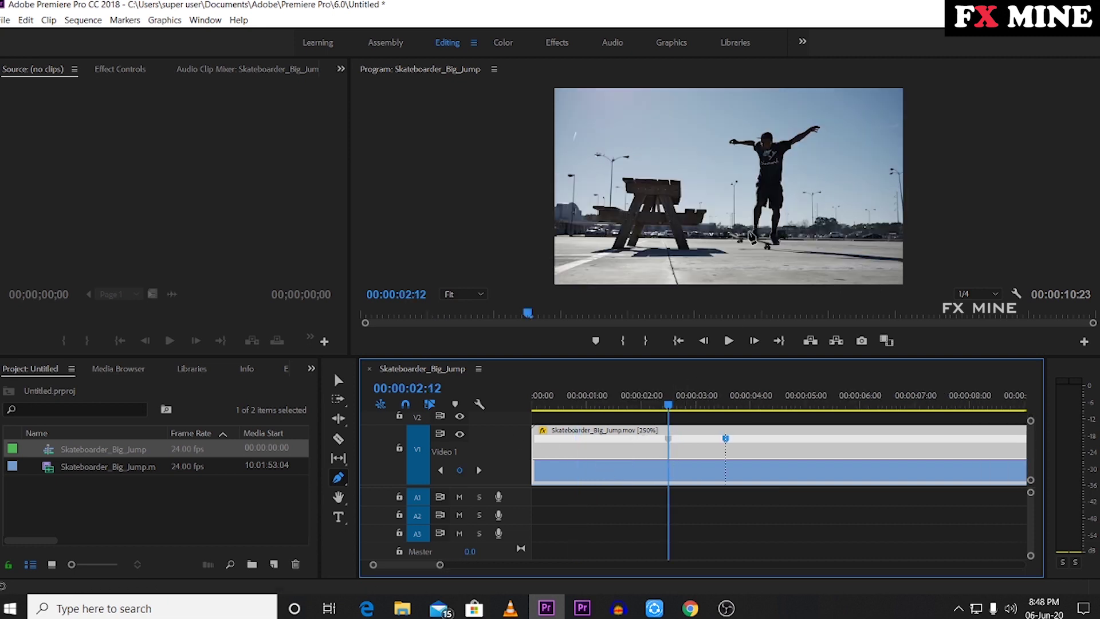
key(space)
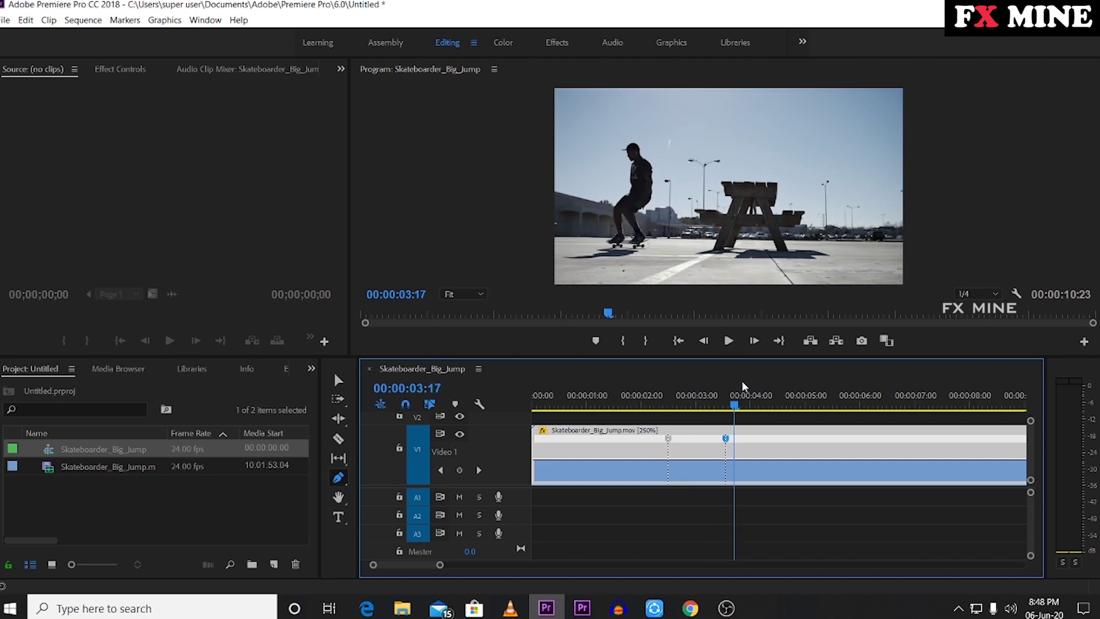
click(688, 410)
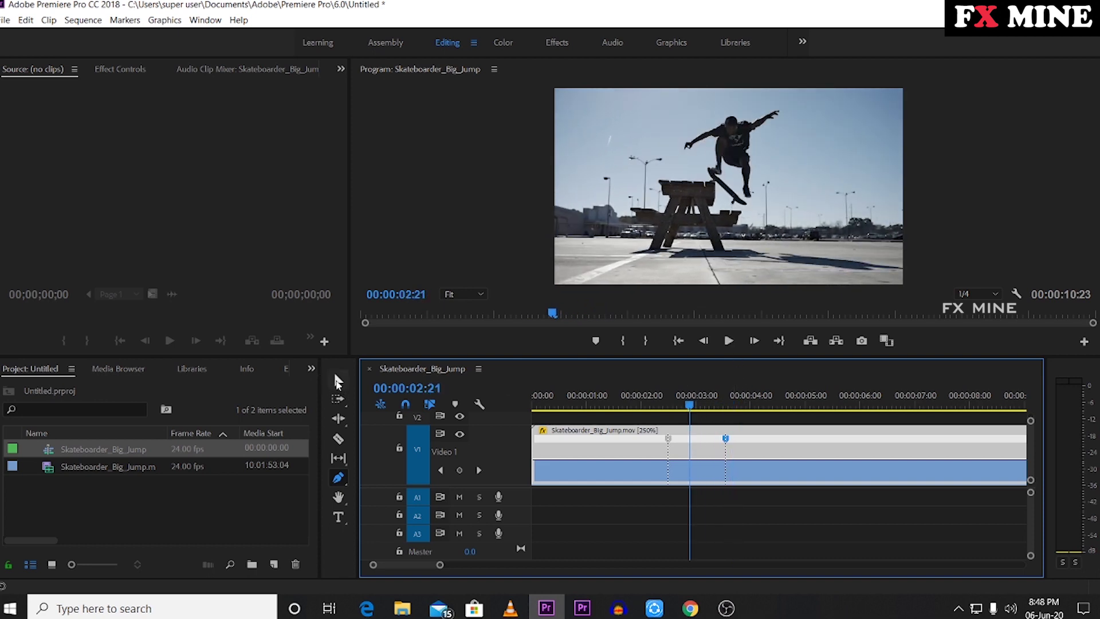
Lower the clip's speed between the two keyframes to 41% and play back the slowed jump from the first keyframe.
click(339, 381)
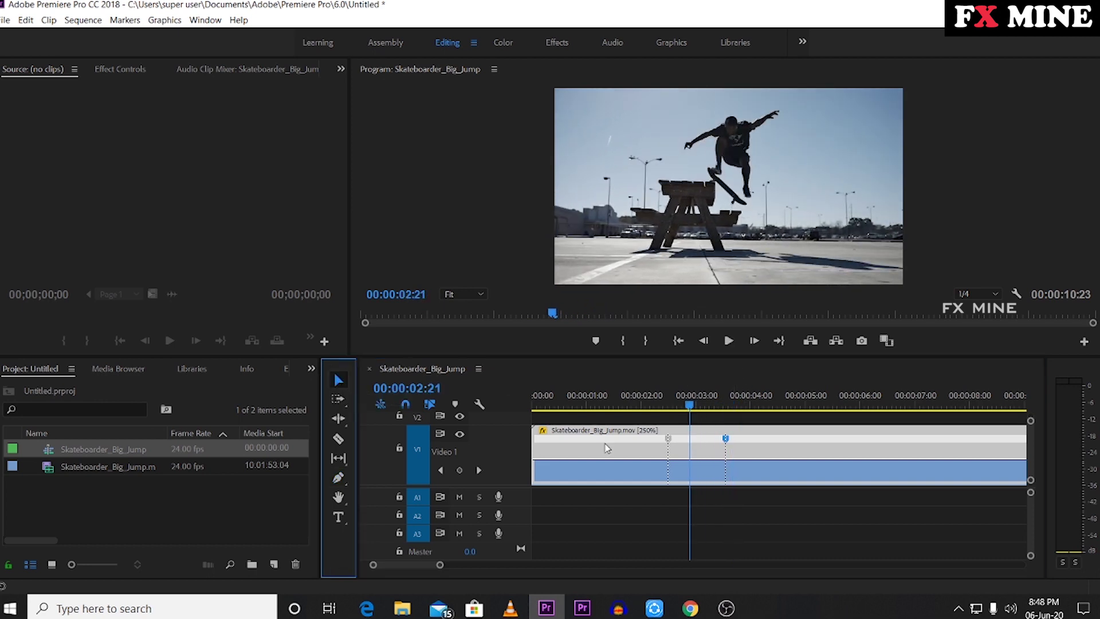
click(700, 465)
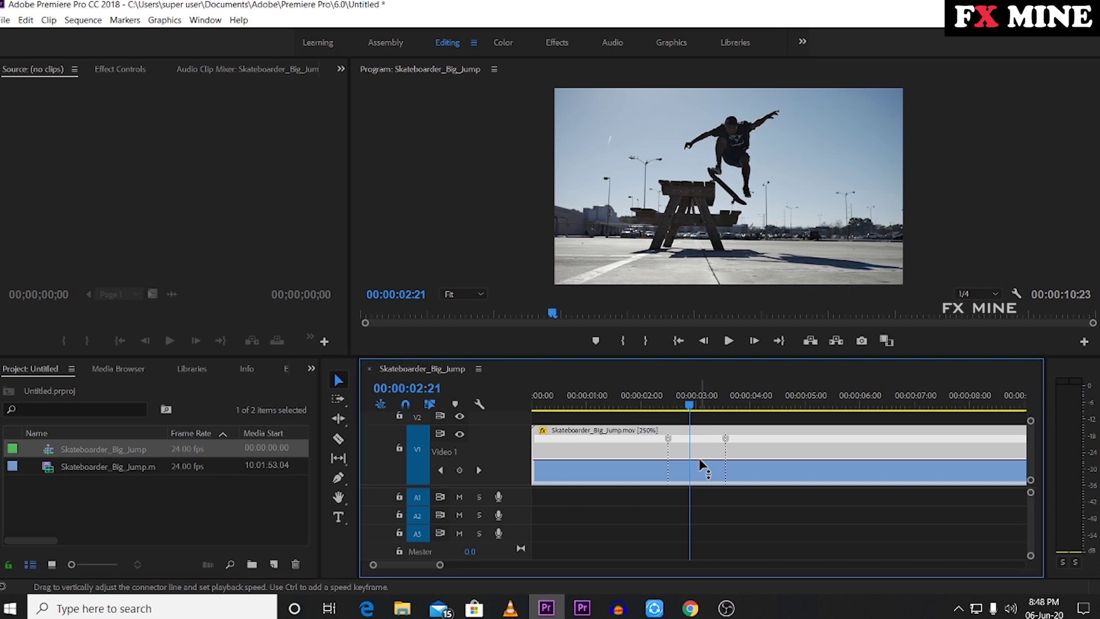
drag(700, 465, 700, 500)
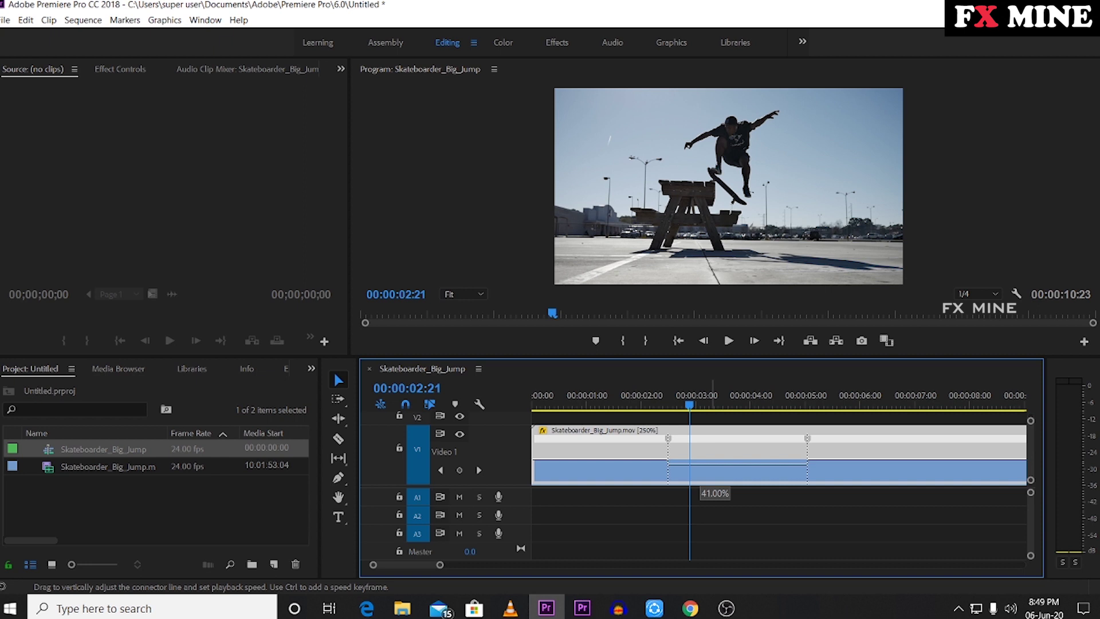
drag(700, 500, 701, 500)
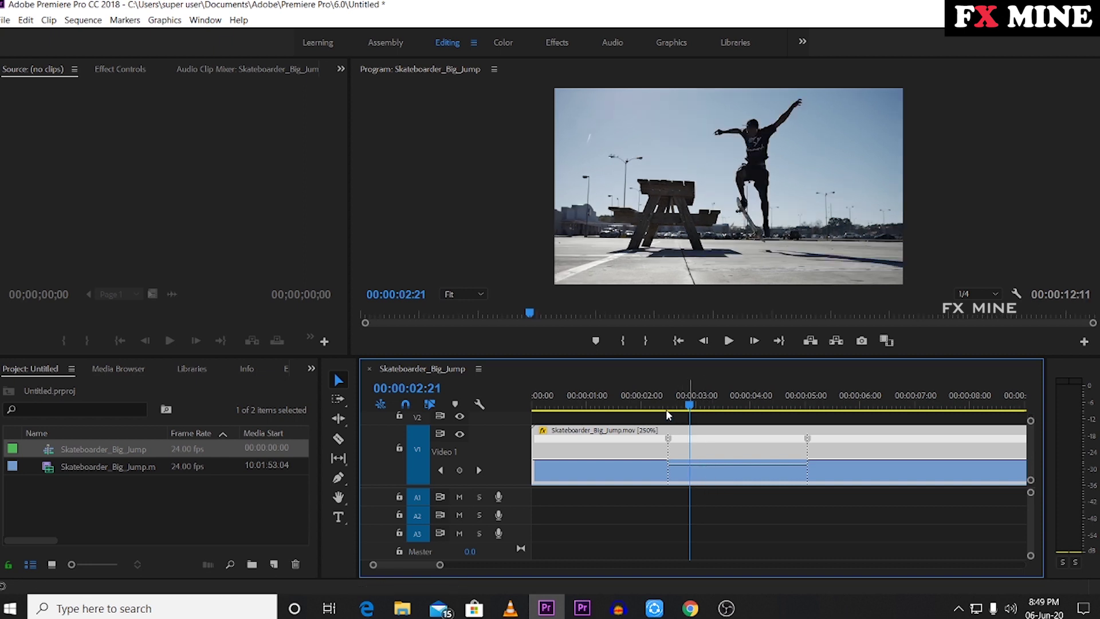
drag(689, 412, 669, 408)
key(space)
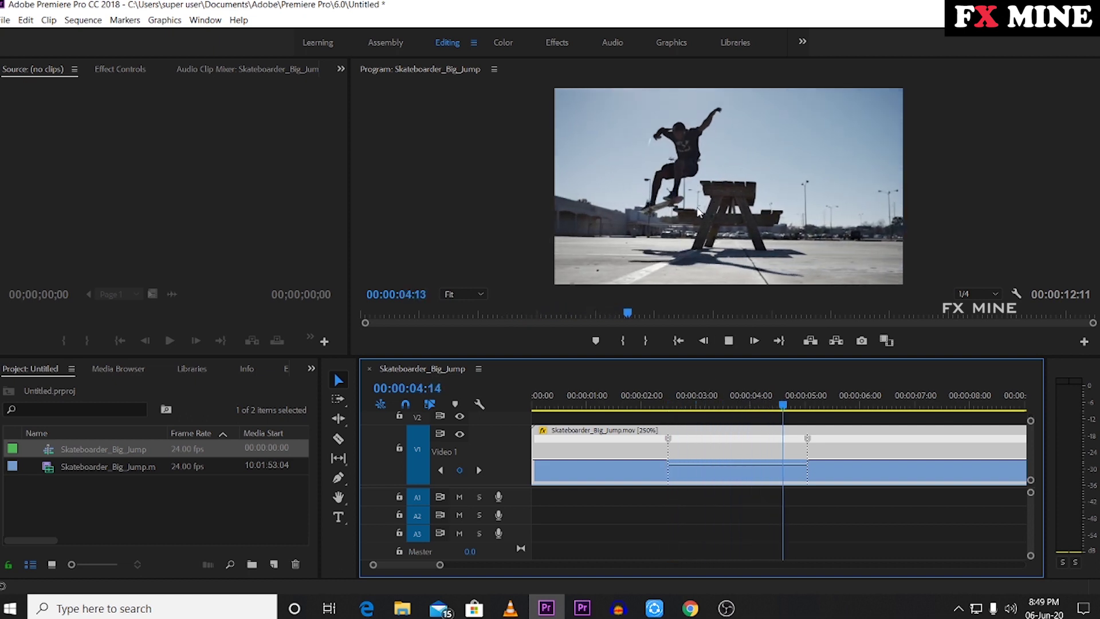
Review the slowed jump between the two speed keyframes and the fast lead-in before the first keyframe.
drag(745, 406, 668, 405)
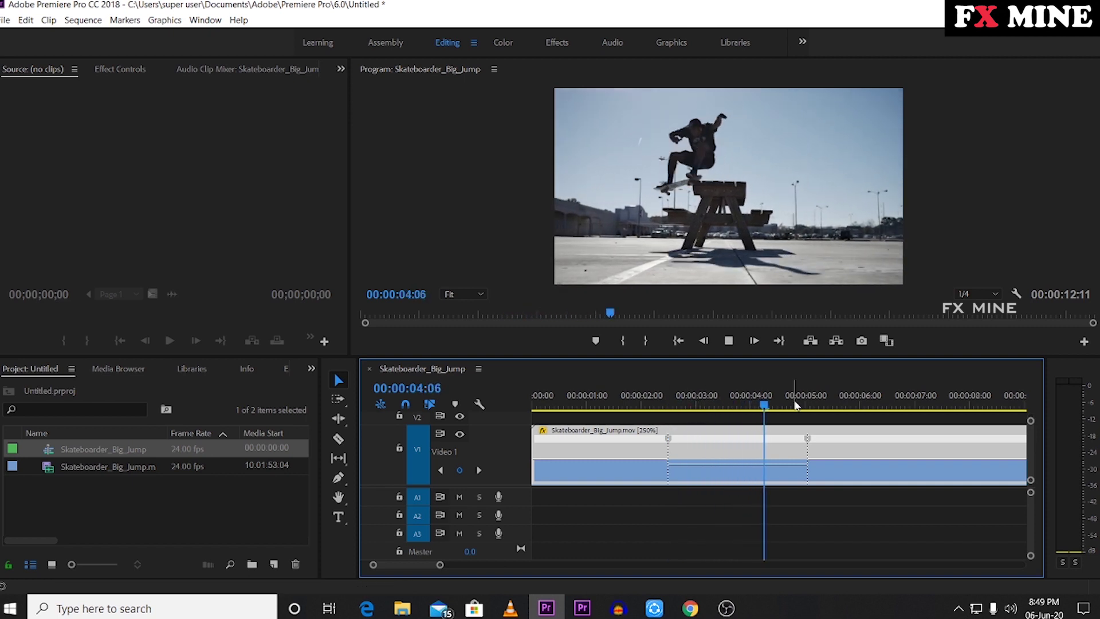
drag(807, 419, 714, 464)
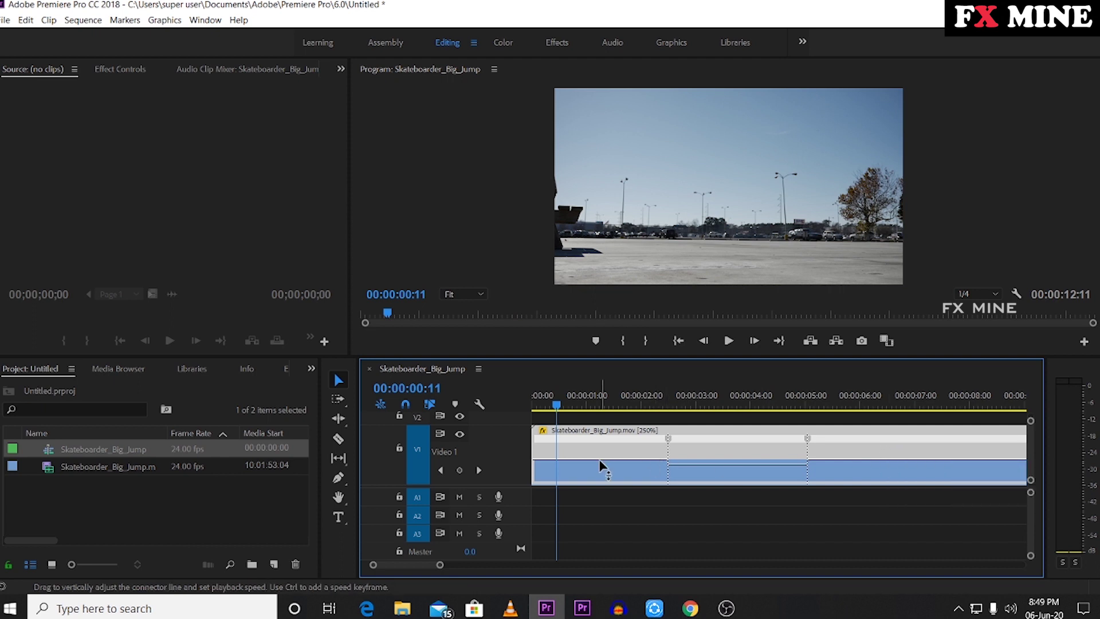
key(space)
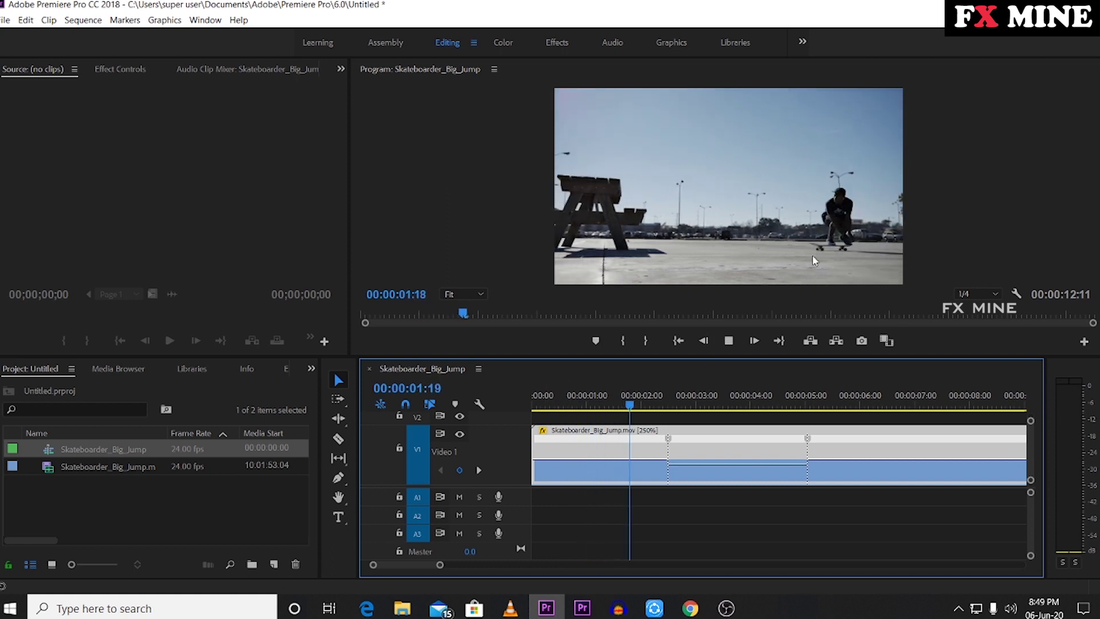
click(572, 402)
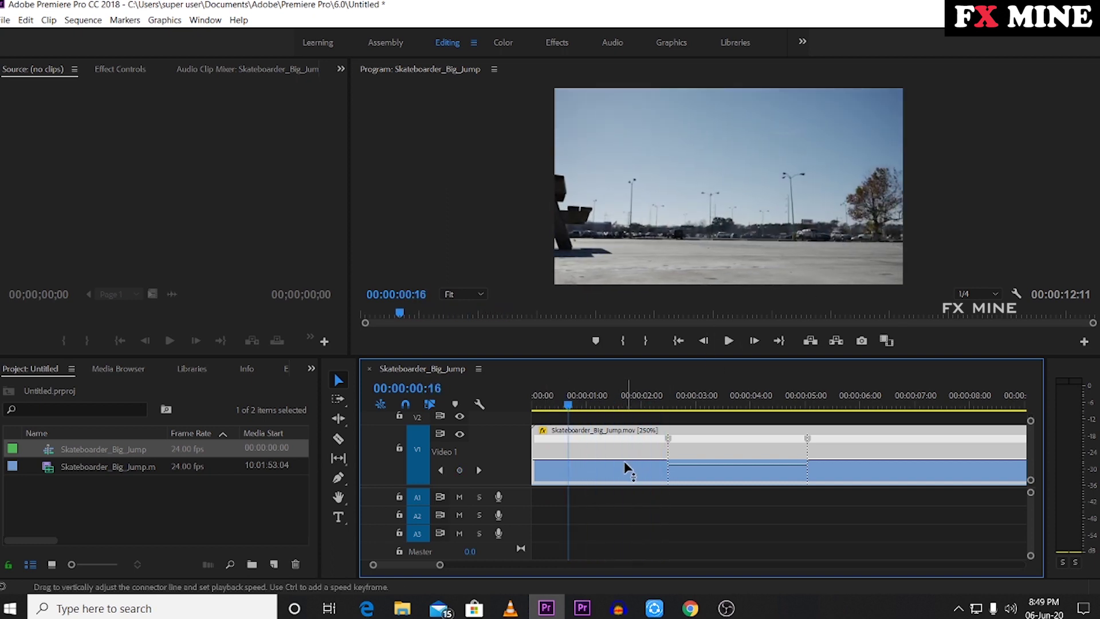
Raise the clip's speed before the first keyframe, play back the lead-in, and raise the speed after the second keyframe.
drag(623, 456, 624, 314)
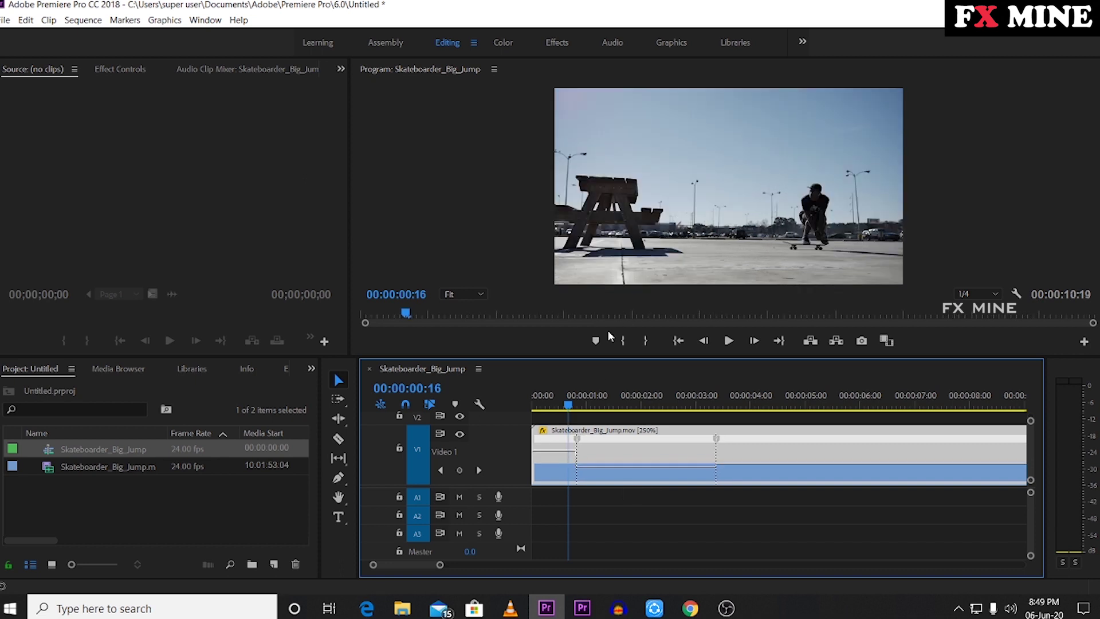
drag(567, 407, 508, 405)
key(space)
key(space)
drag(622, 408, 743, 406)
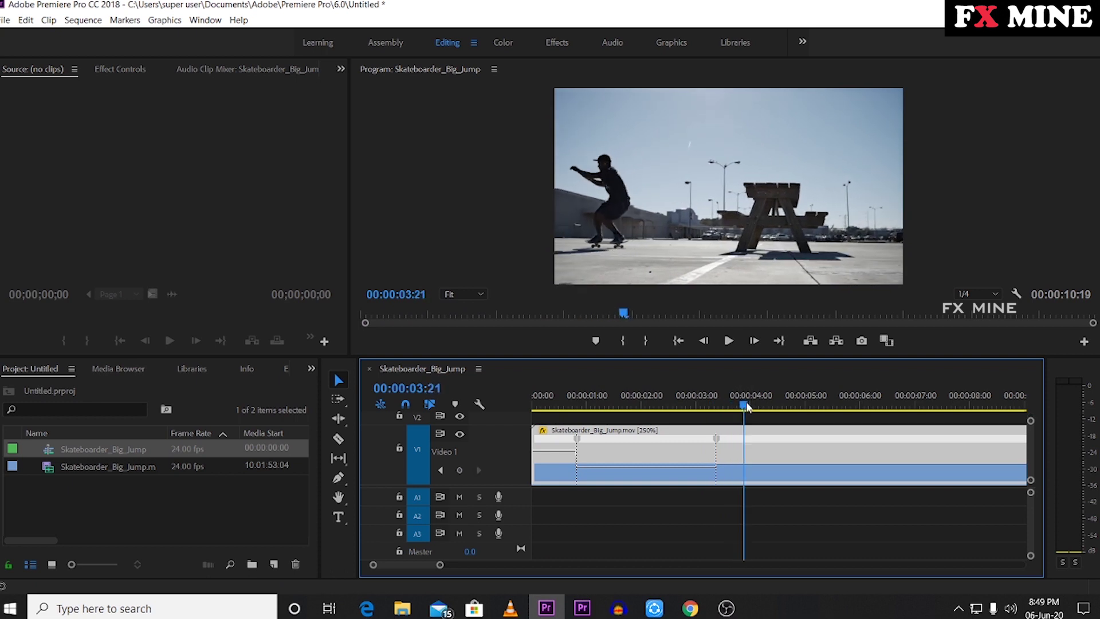
mouse_move(801, 460)
mouse_down()
mouse_move(801, 471)
mouse_move(801, 461)
mouse_up()
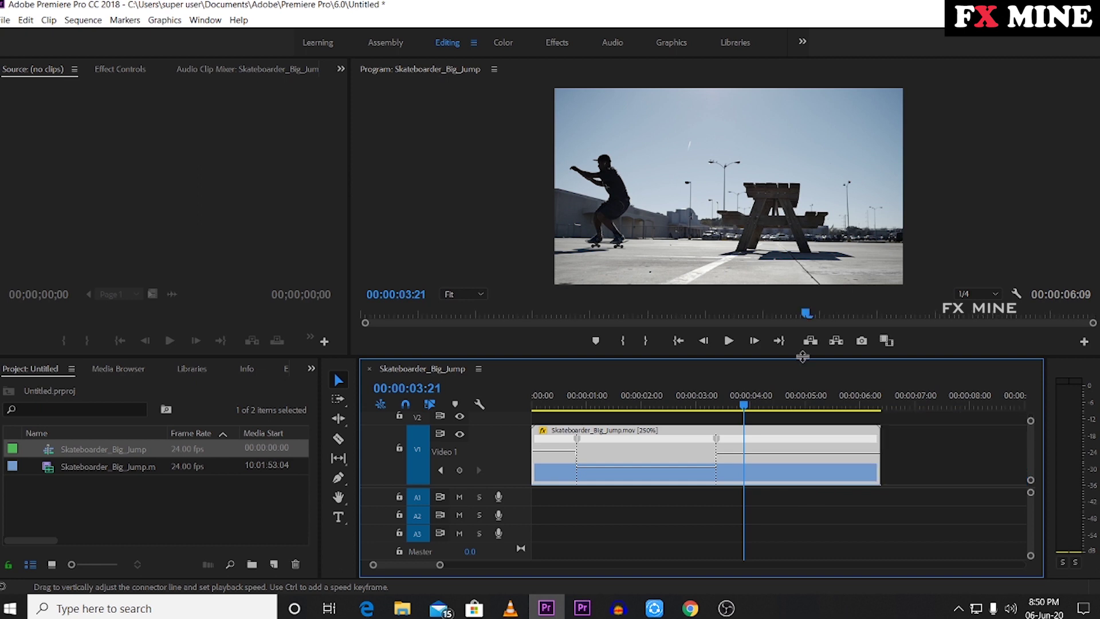
Play back the sped-up clip from the start and trim its end to a sequence duration of 00:00:05:19.
mouse_move(440, 567)
mouse_down()
mouse_move(455, 566)
mouse_move(442, 566)
mouse_up()
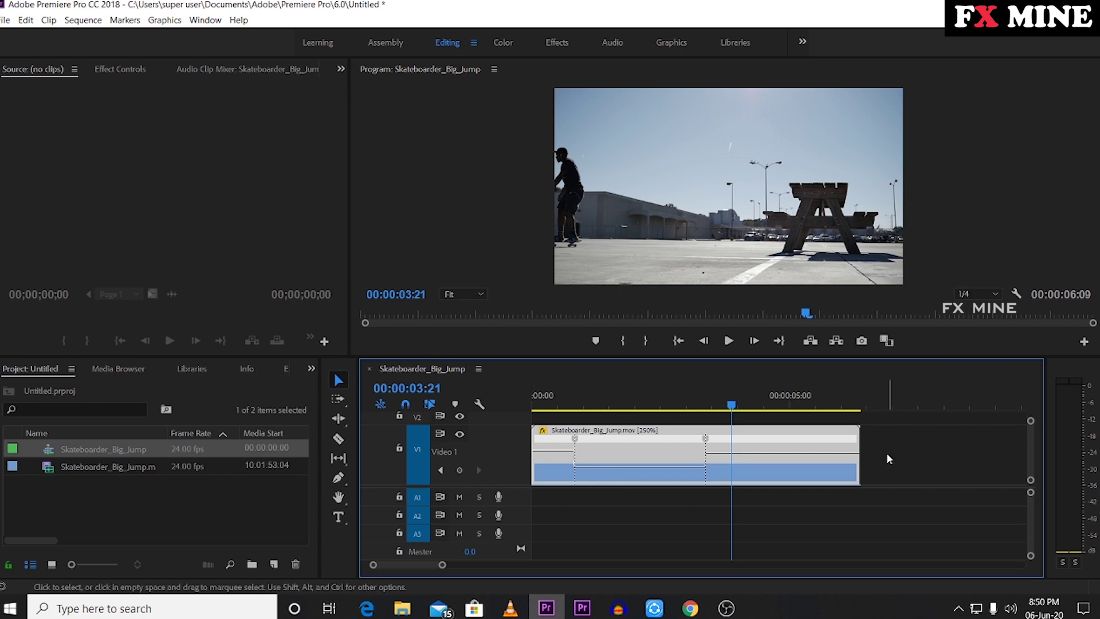
drag(448, 569, 475, 568)
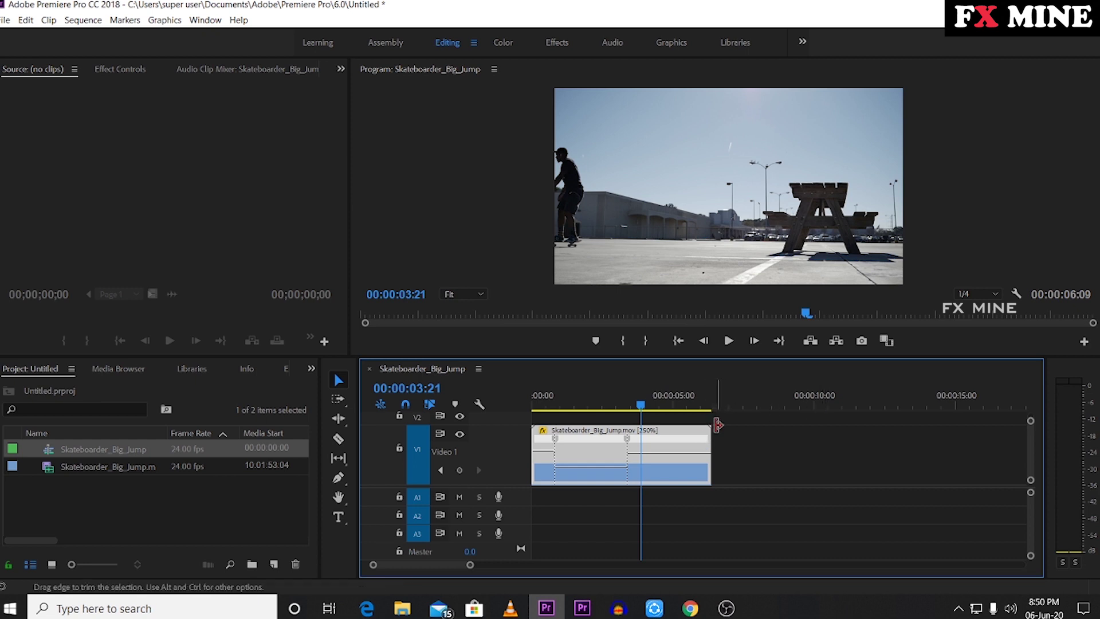
drag(468, 569, 447, 571)
drag(643, 415, 515, 399)
key(space)
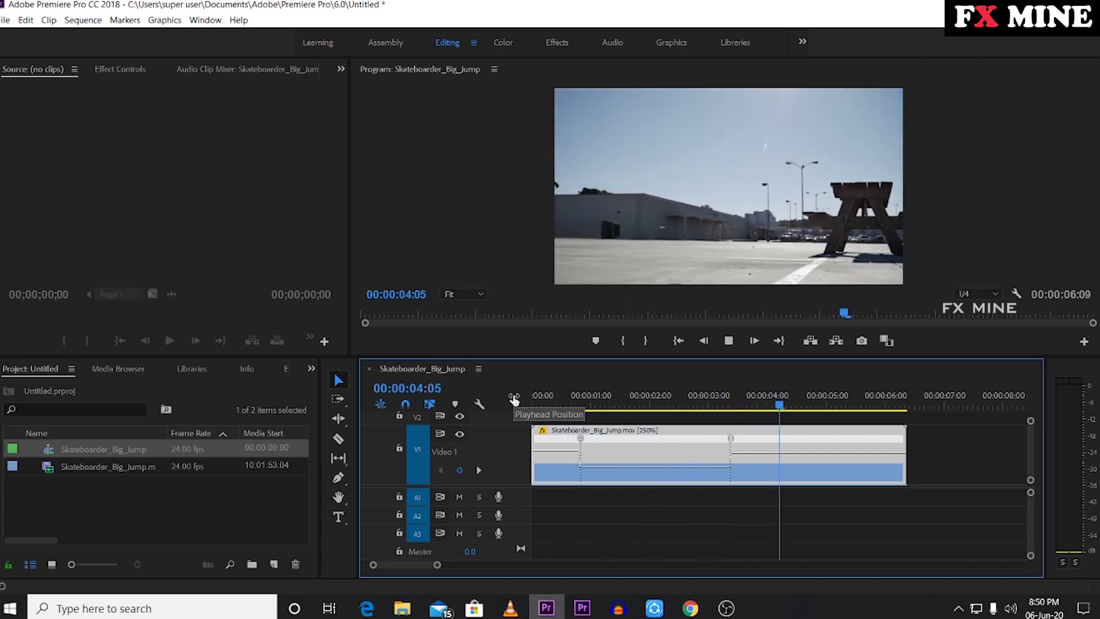
drag(897, 434, 572, 431)
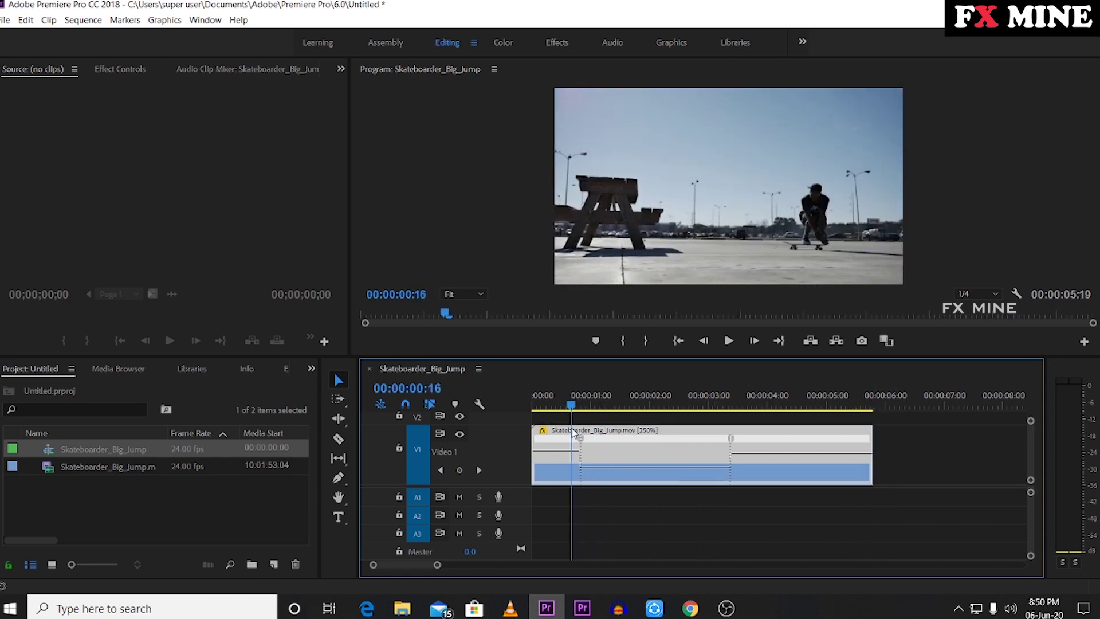
Split the first speed keyframe into a gradual slow-down transition ending at 00:00:00:21.
key(=)
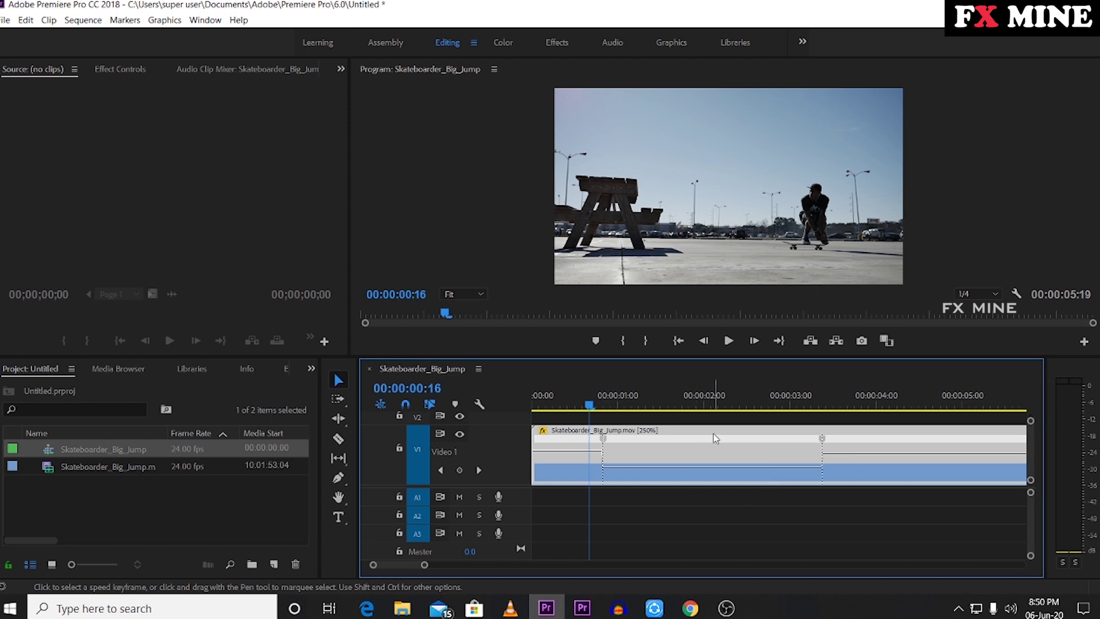
drag(425, 565, 412, 566)
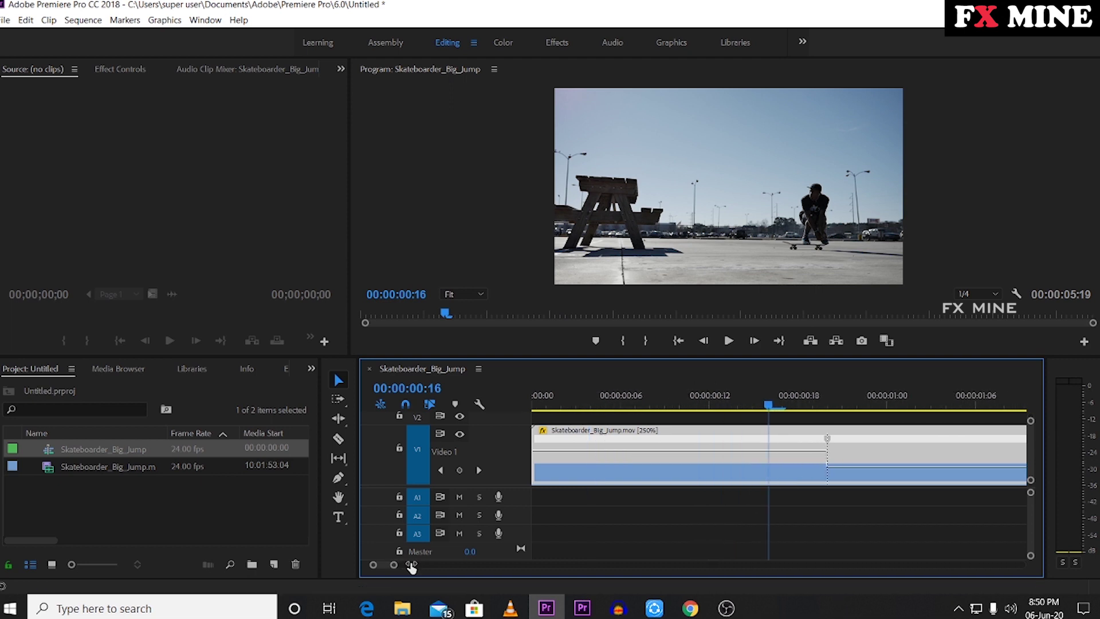
drag(768, 408, 641, 400)
key(minus)
key(space)
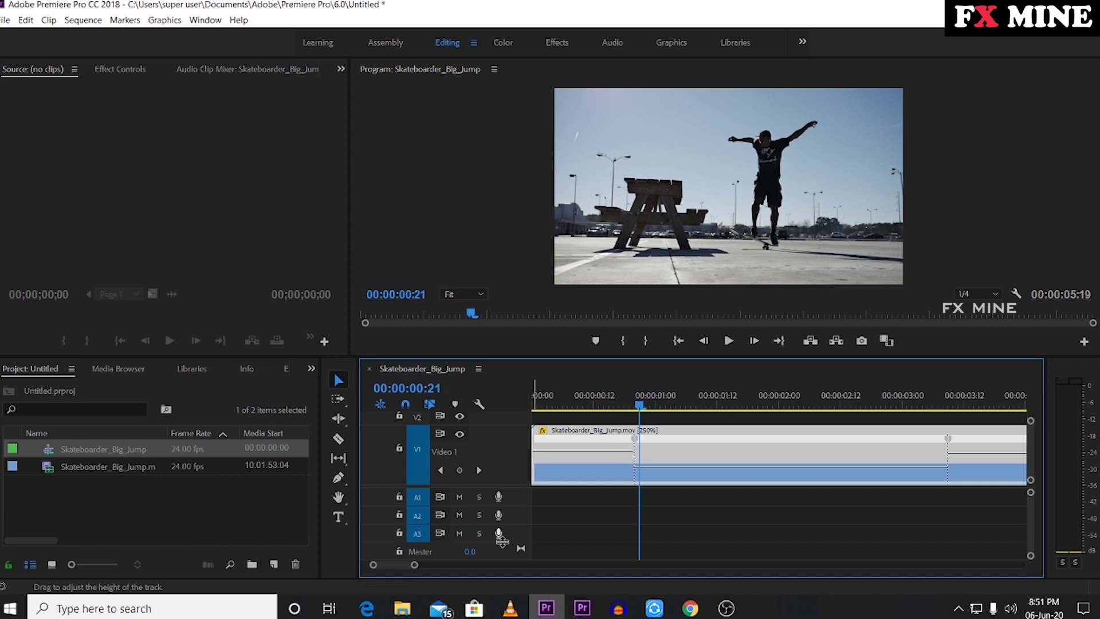
drag(414, 565, 403, 571)
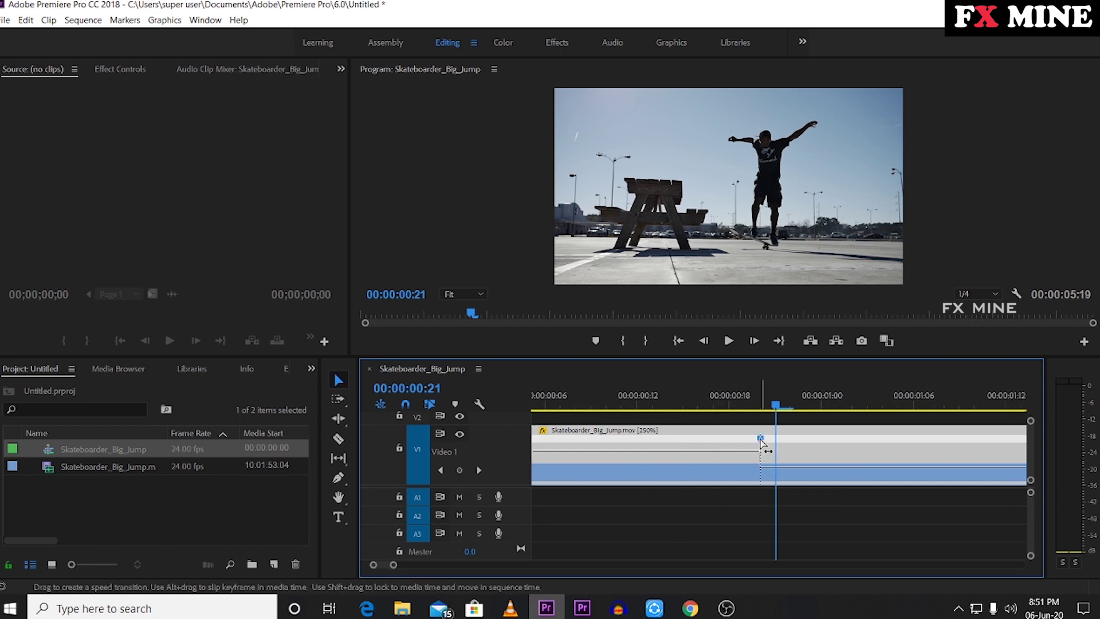
drag(760, 443, 731, 444)
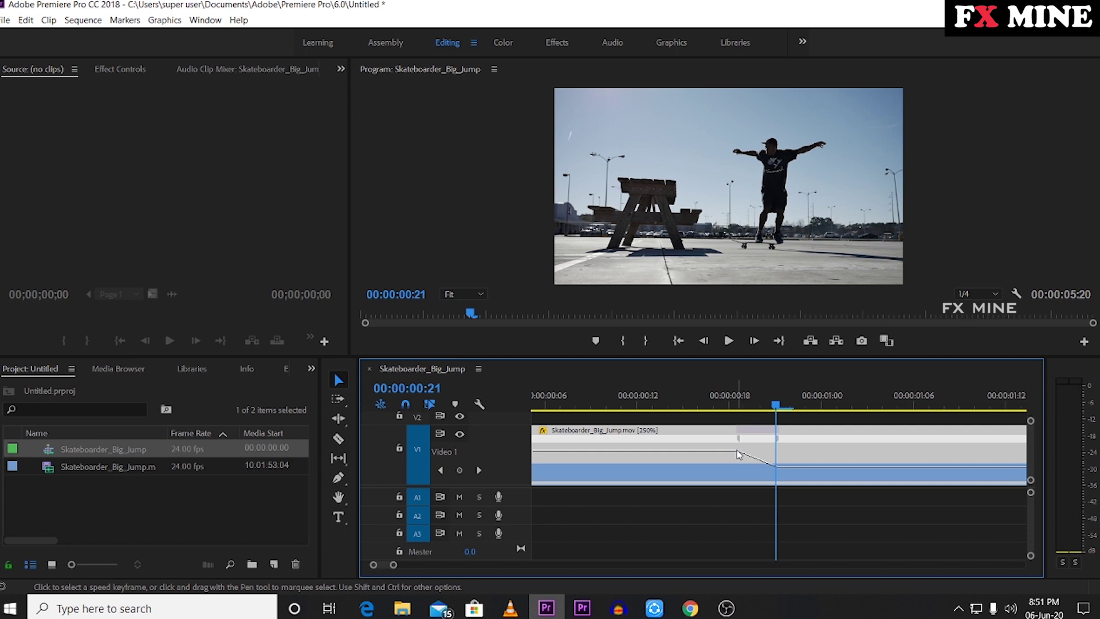
Play back the first speed transition and widen it slightly by moving its keyframe halves further apart.
drag(393, 564, 415, 565)
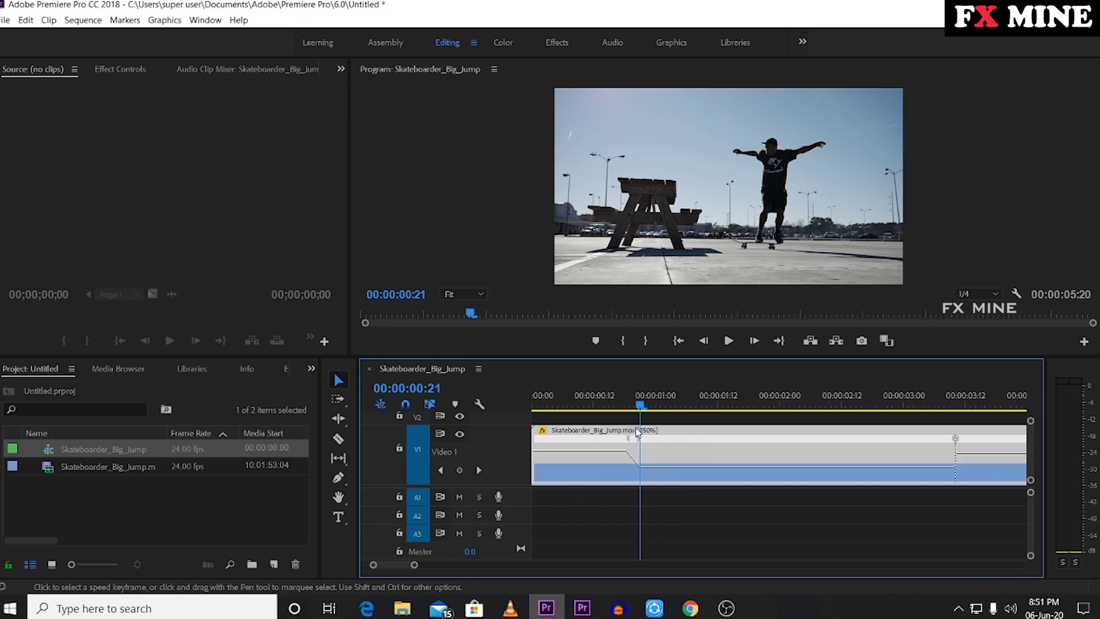
click(580, 404)
key(space)
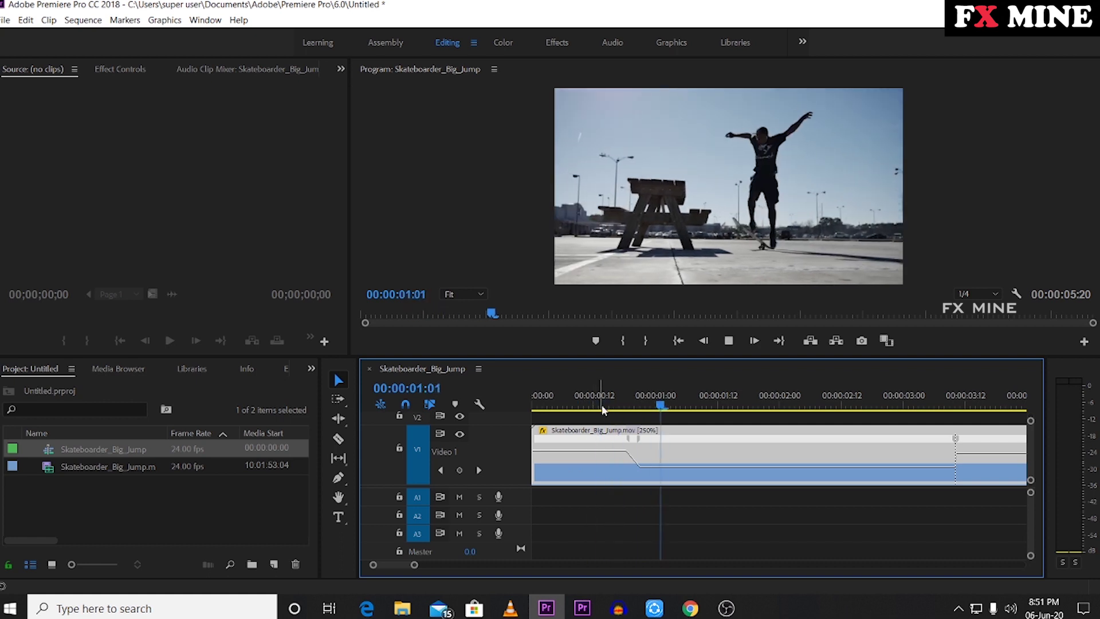
key(space)
drag(630, 442, 627, 442)
Play back the widened slow-down transition several times, starting from different points before the first keyframe.
click(596, 398)
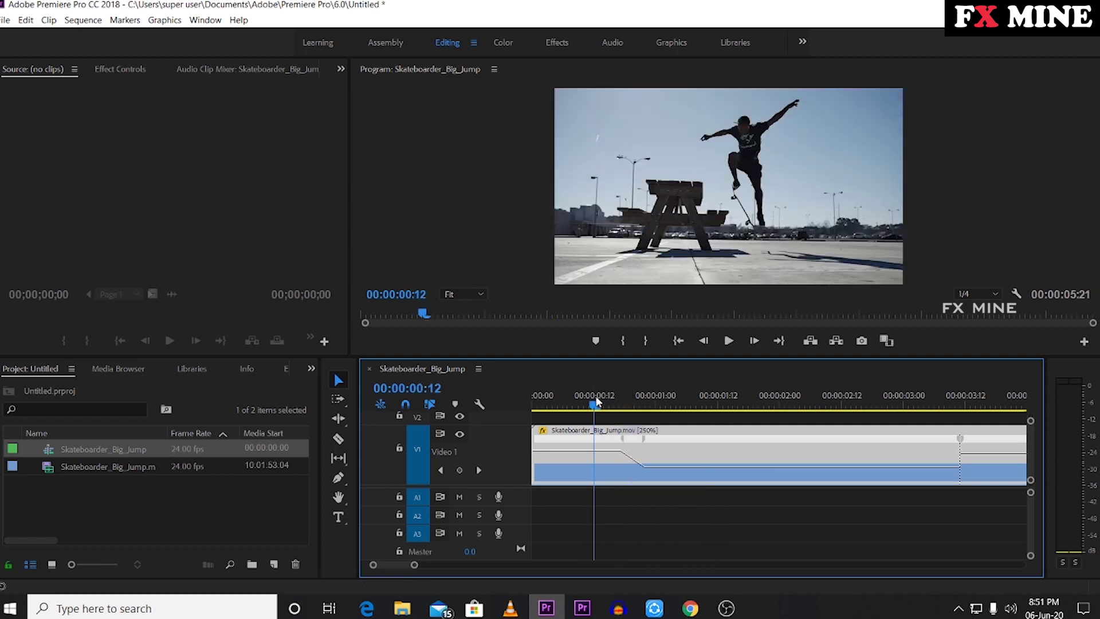
key(space)
click(573, 401)
key(space)
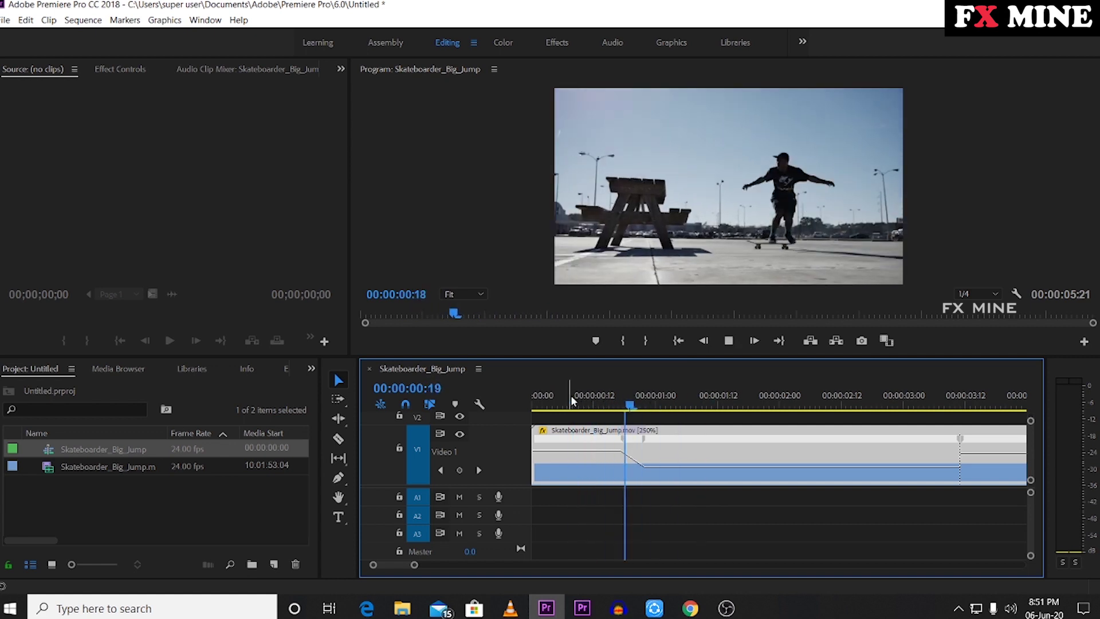
click(534, 400)
key(space)
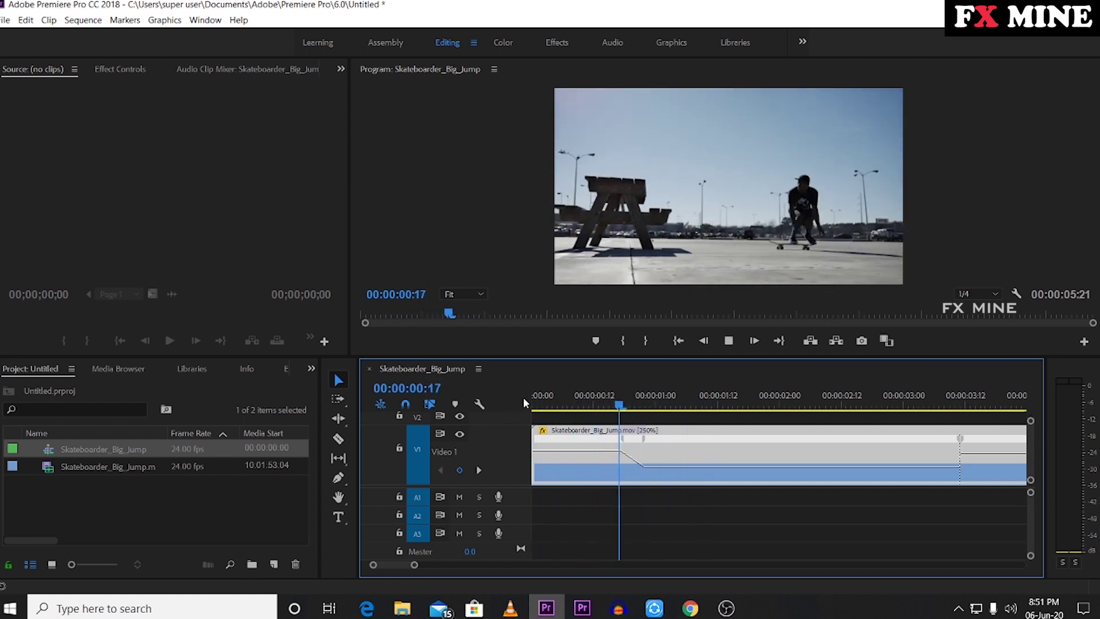
click(580, 398)
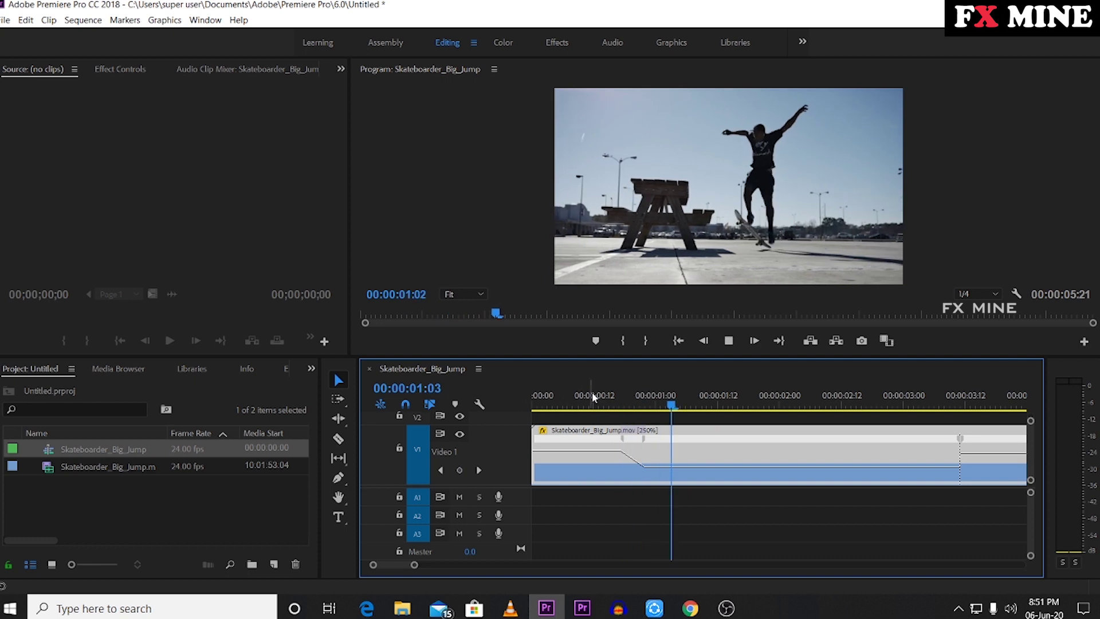
click(592, 393)
click(592, 392)
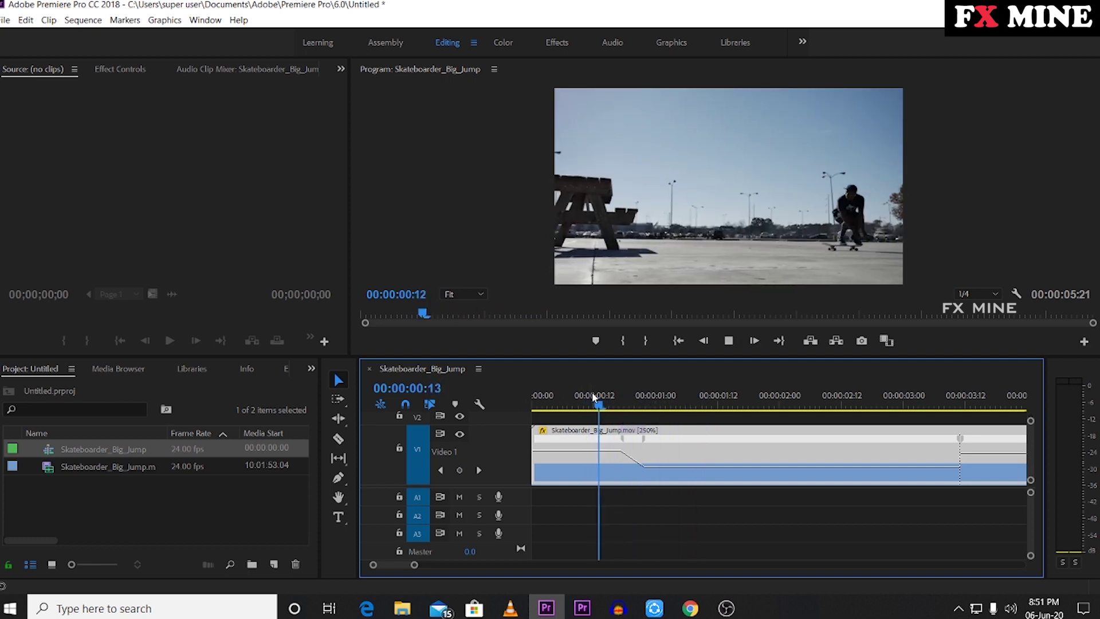
key(space)
Ease the first speed transition into a smooth S-curve using its Bezier handle, with the playhead at 00:00:00:20.
click(630, 396)
click(636, 398)
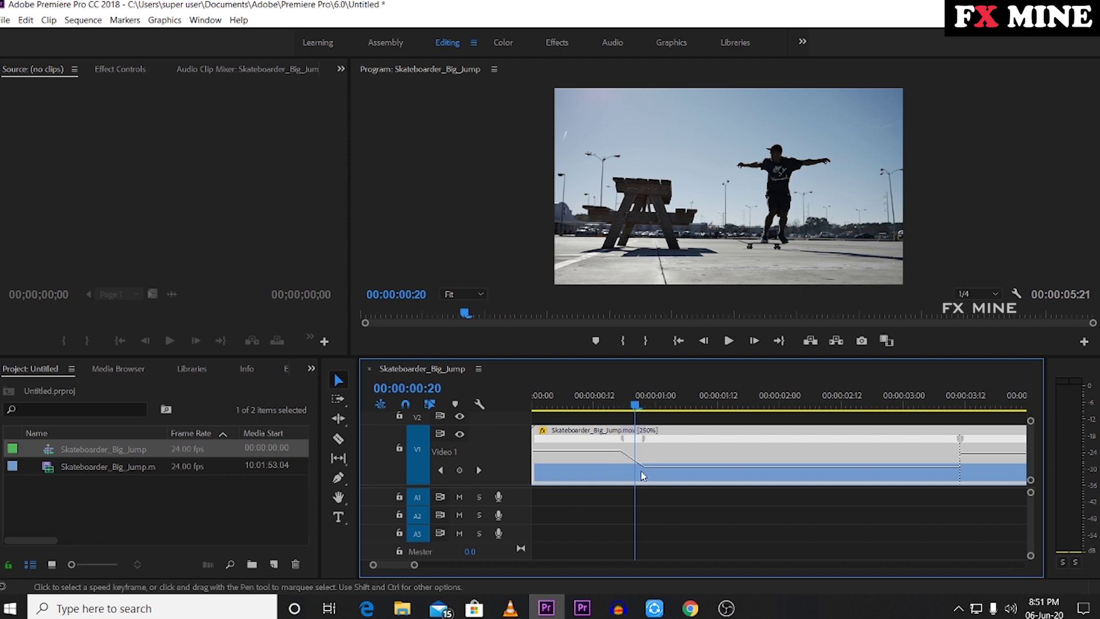
drag(414, 567, 408, 568)
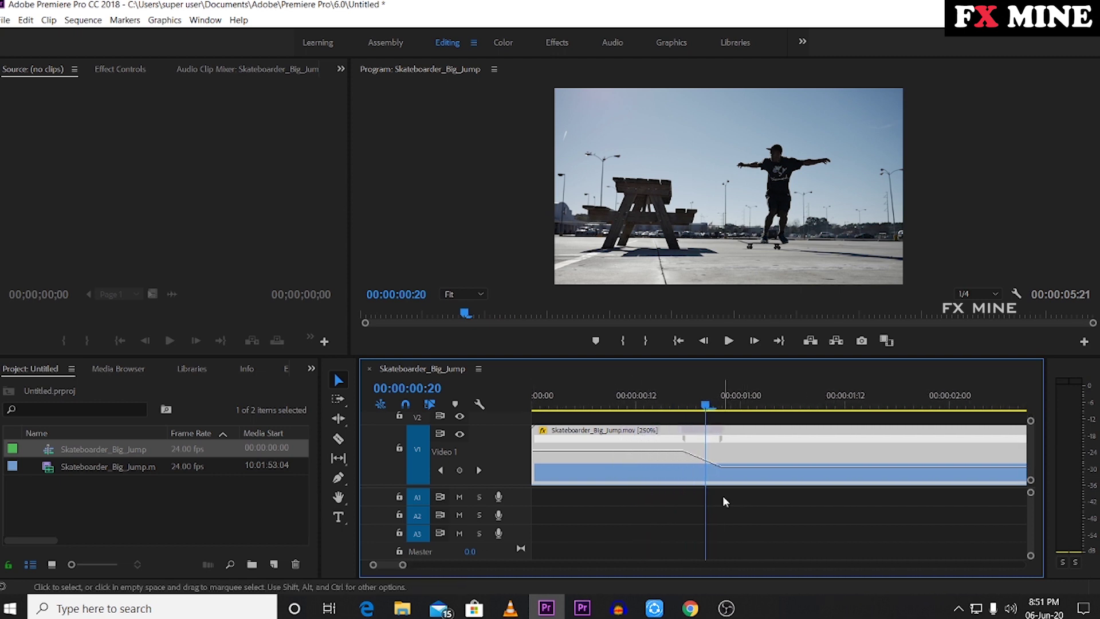
click(723, 440)
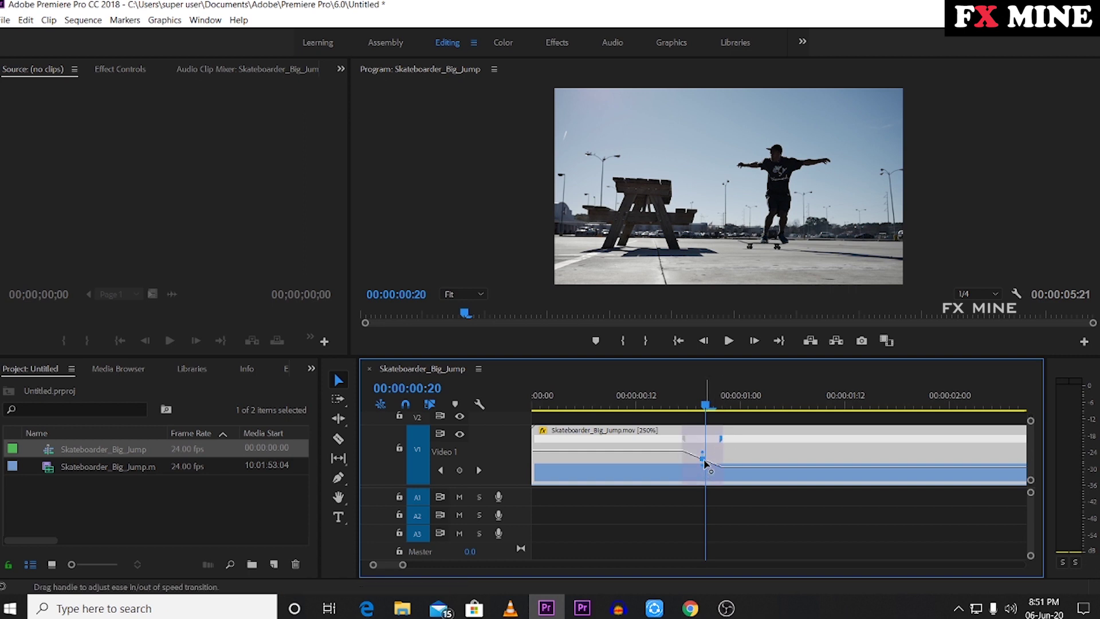
drag(396, 567, 385, 567)
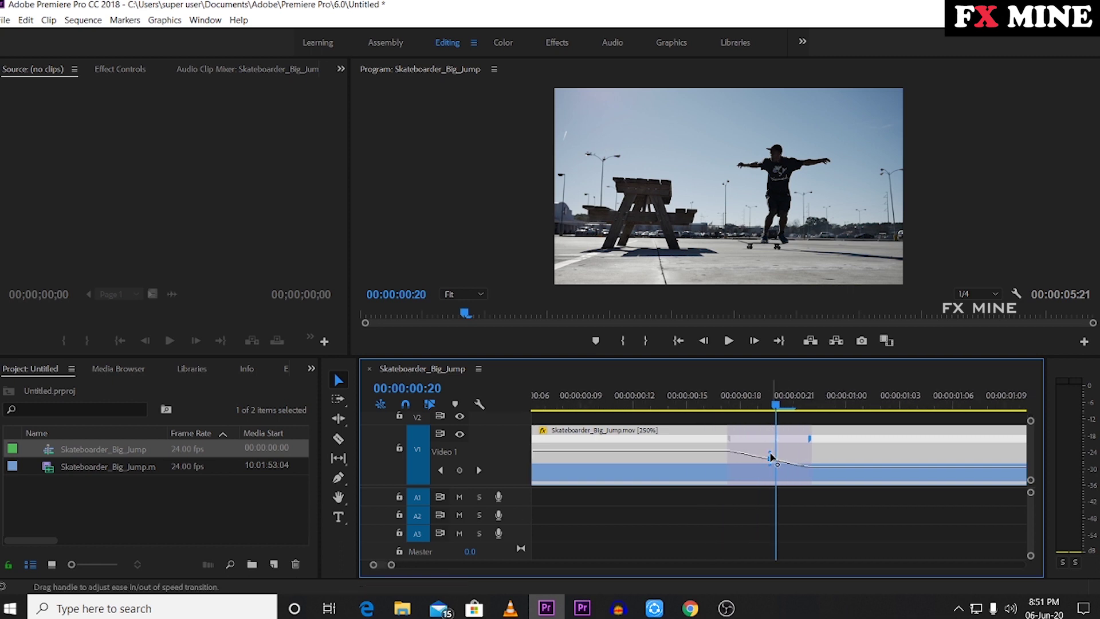
drag(772, 457, 773, 470)
click(771, 456)
drag(769, 456, 678, 496)
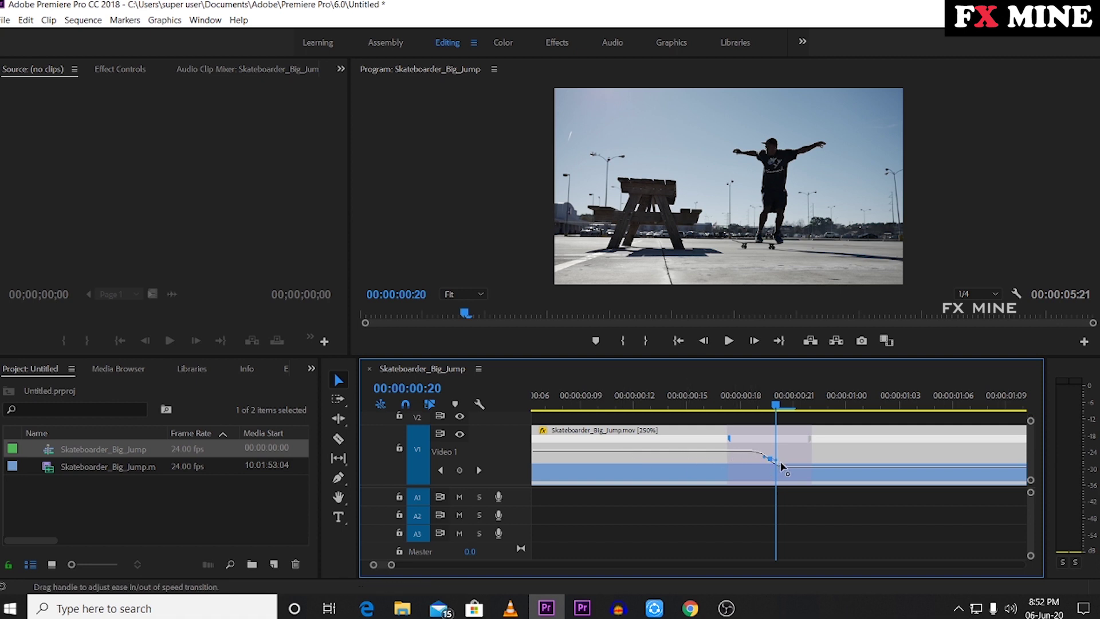
Widen the first eased speed transition further and play back the ramp from just before it through the jump.
drag(393, 565, 418, 566)
drag(620, 406, 578, 406)
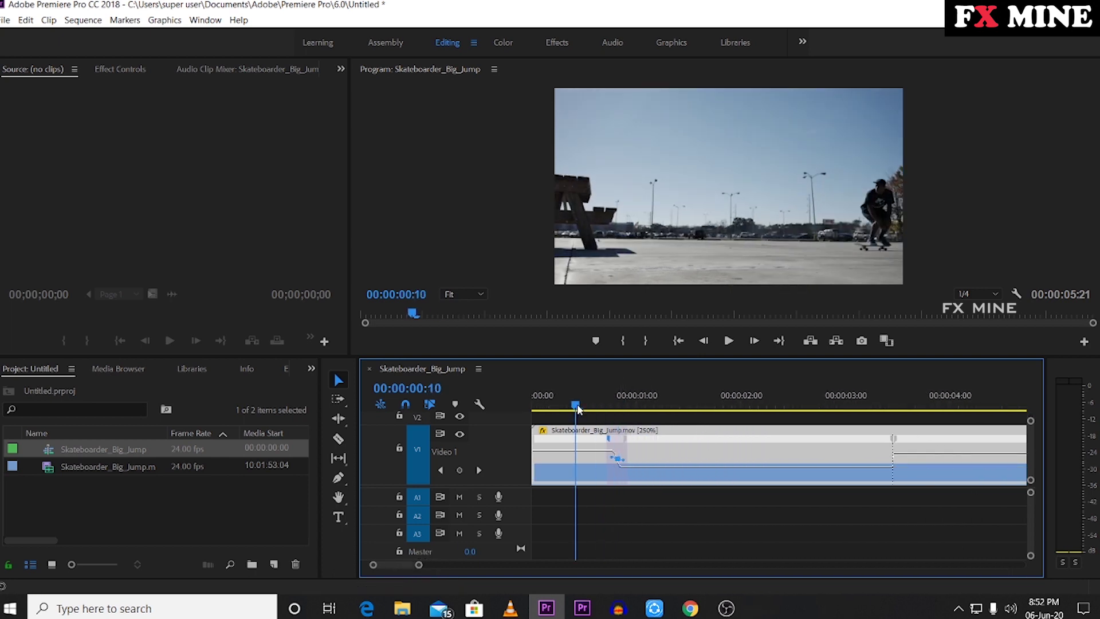
key(space)
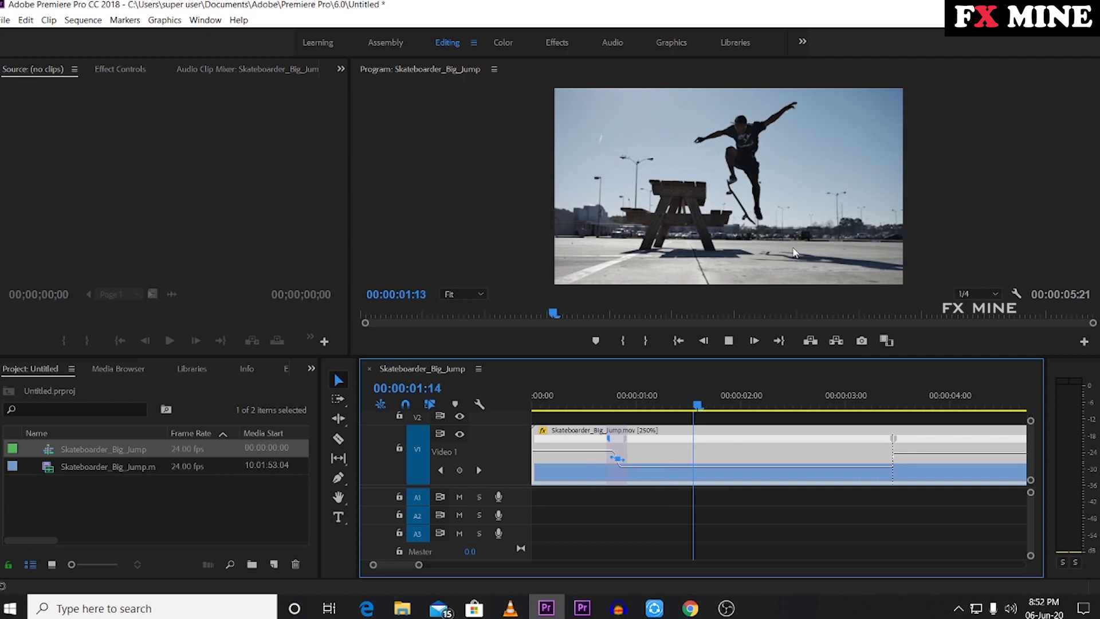
click(585, 407)
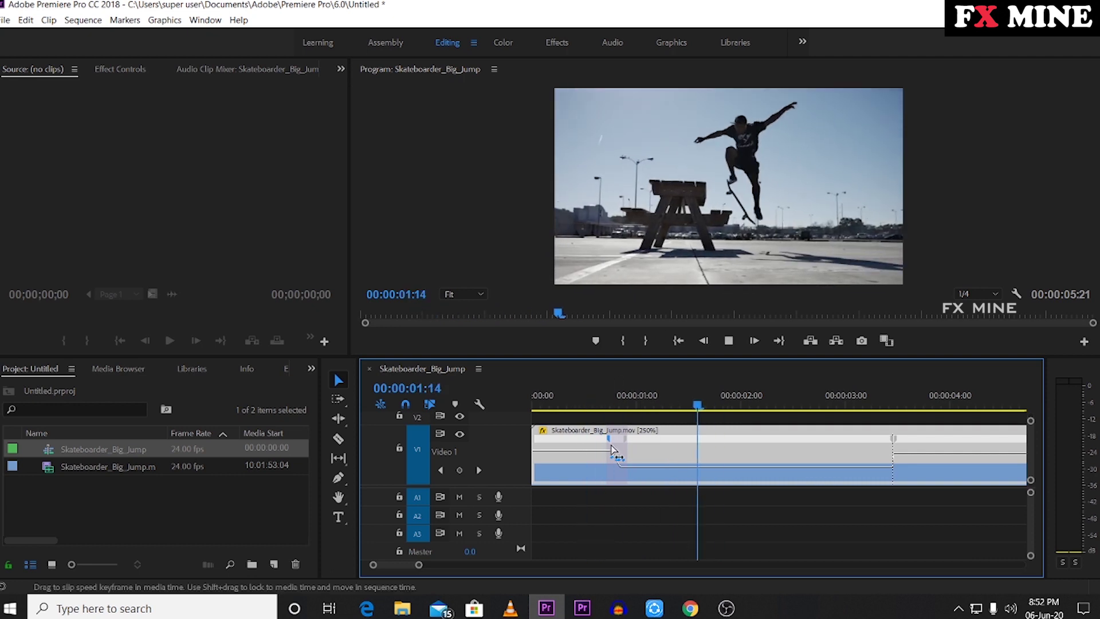
click(585, 406)
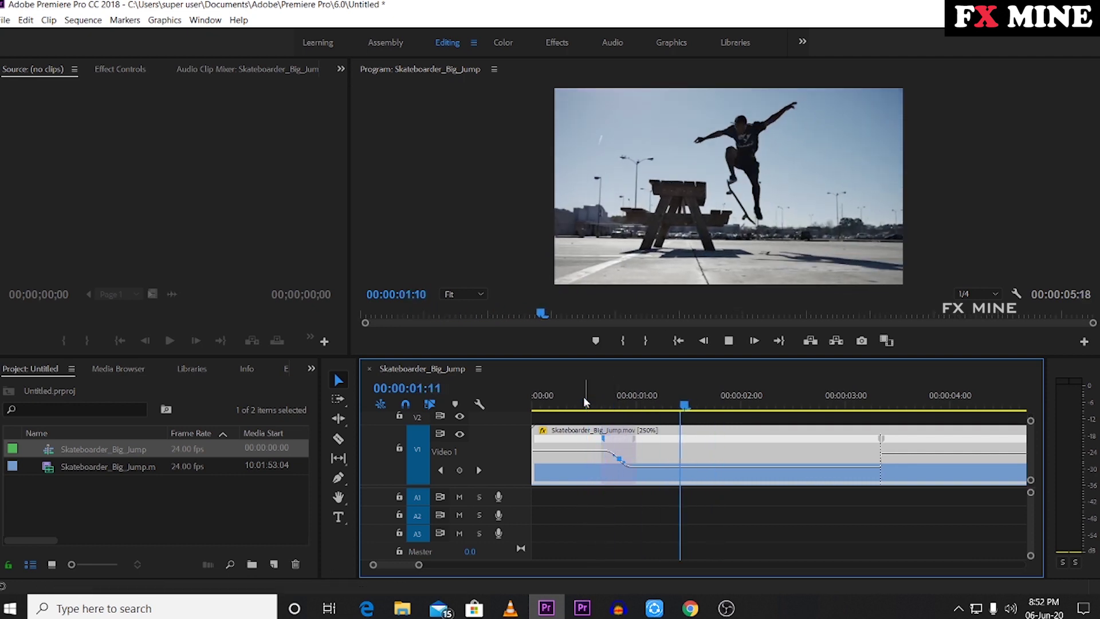
key(space)
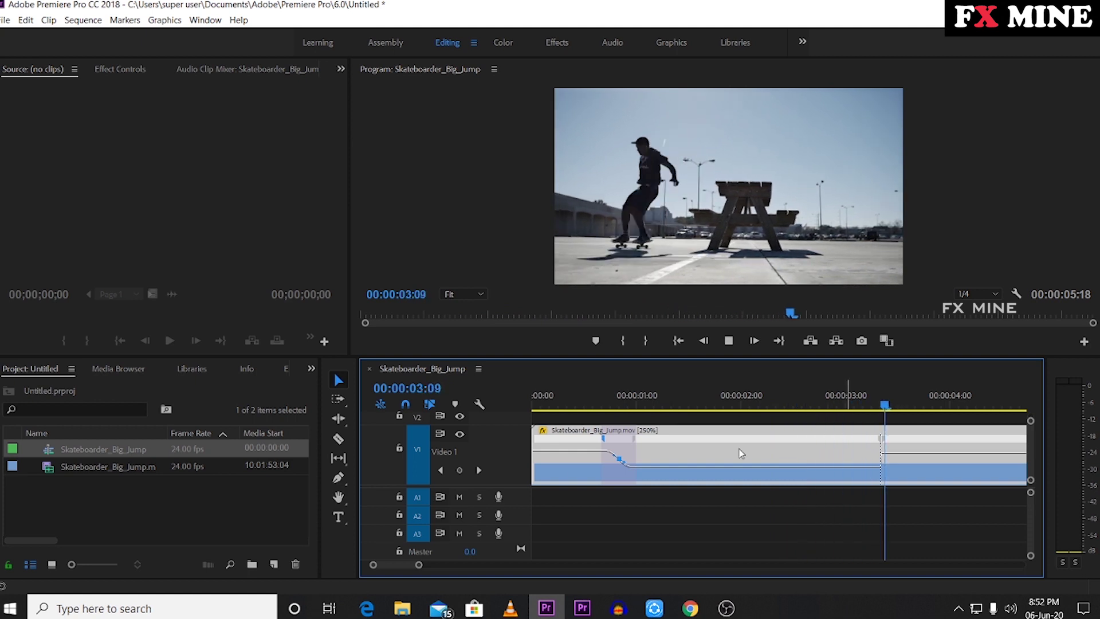
Split the second speed keyframe into a gradual speed-up transition after the jump.
drag(419, 565, 428, 567)
key(equal)
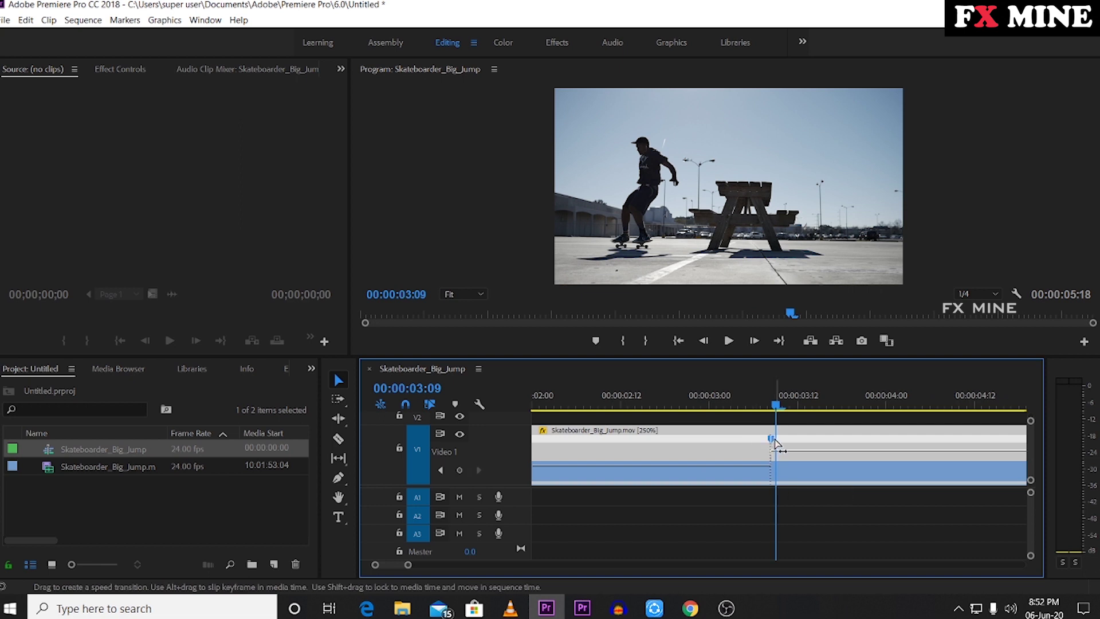
drag(773, 443, 807, 447)
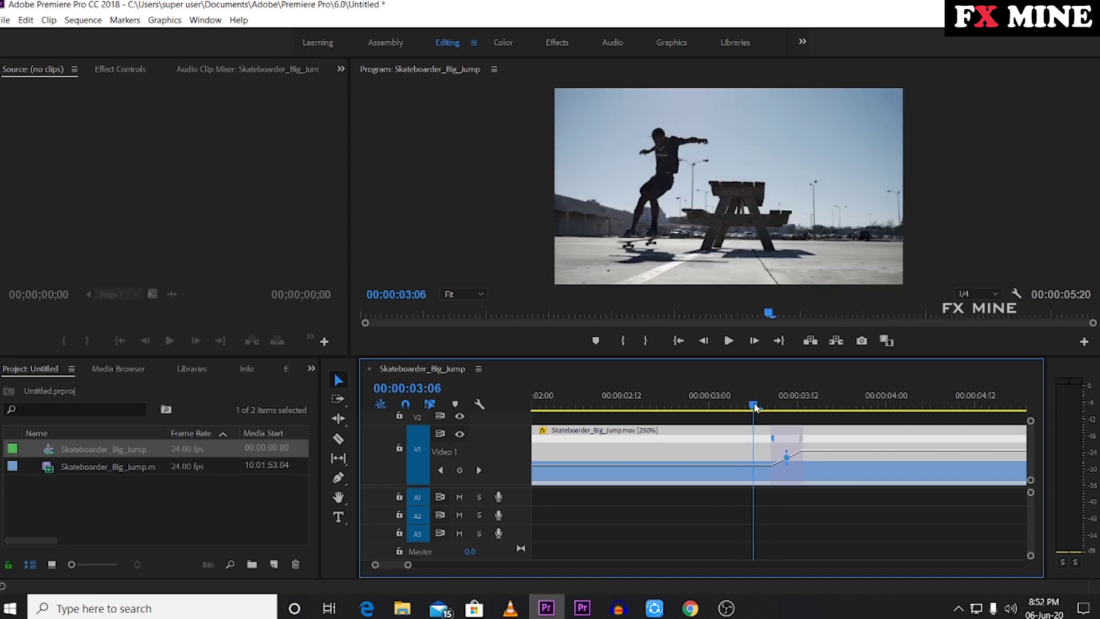
Widen the second speed transition to begin at 00:00:03:06, ease it into a smooth S-curve, and play it back.
drag(778, 411, 795, 444)
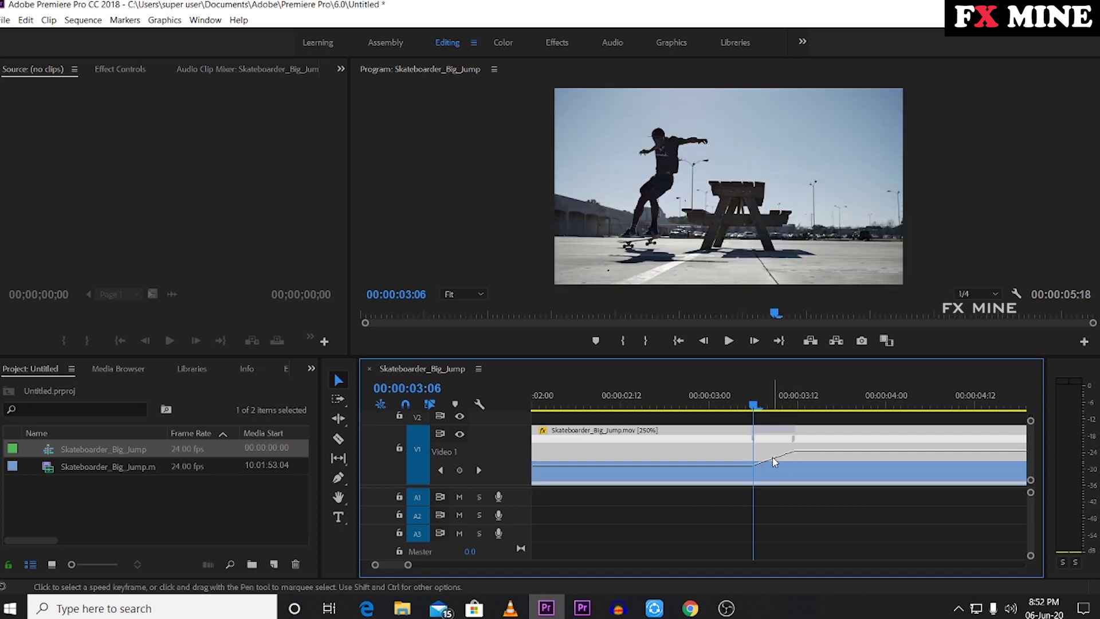
click(794, 440)
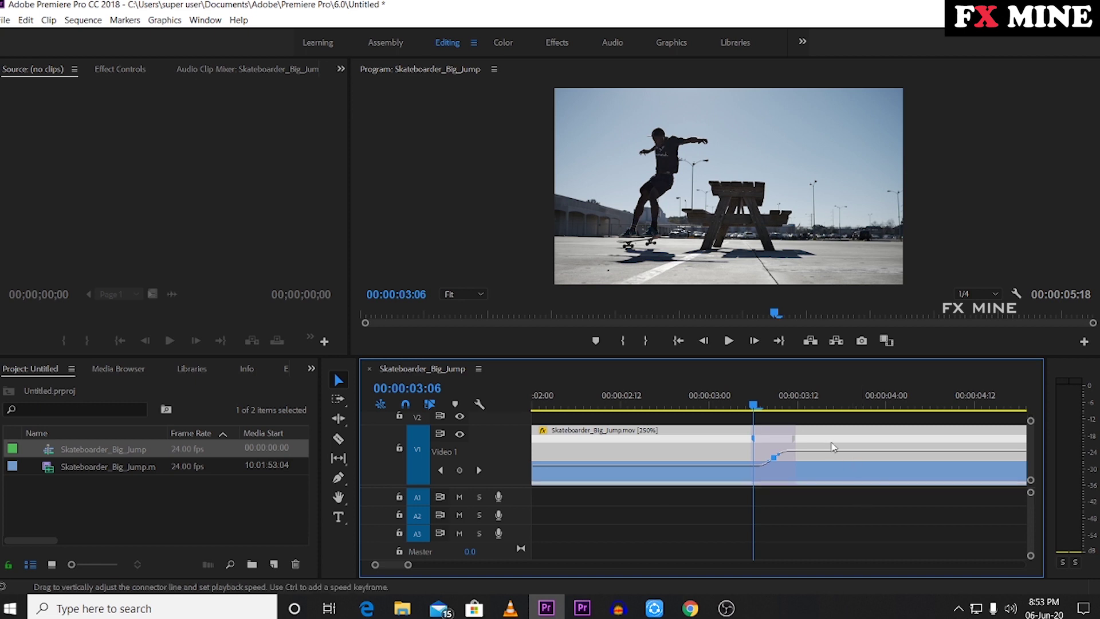
key(space)
key(space)
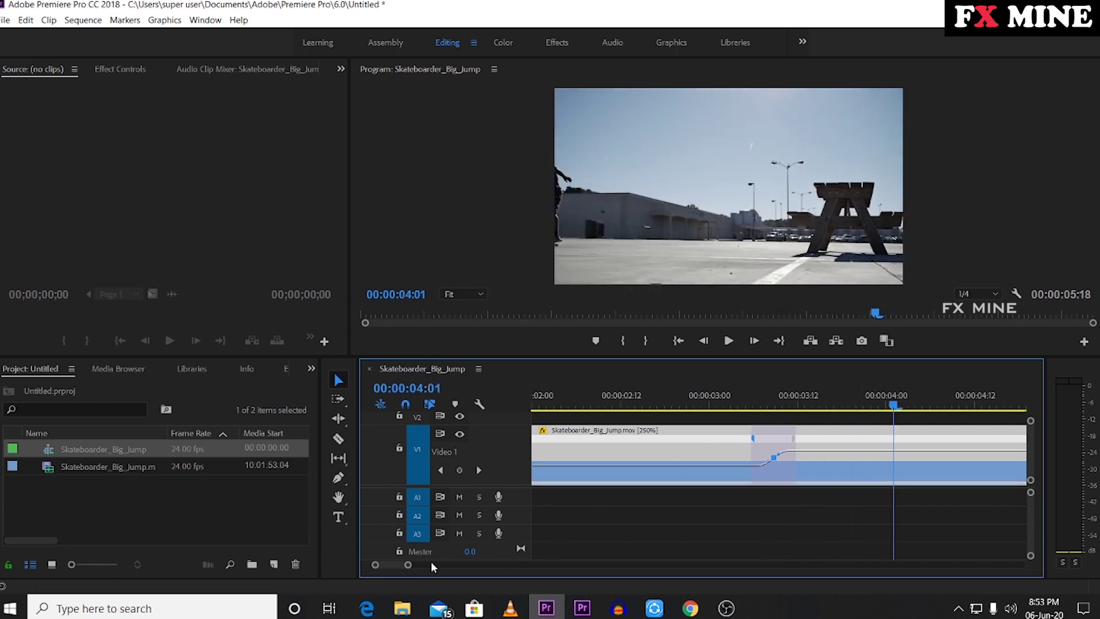
Play back the entire ramped skateboarder clip from 00:00:00:00.
drag(410, 567, 467, 567)
click(524, 397)
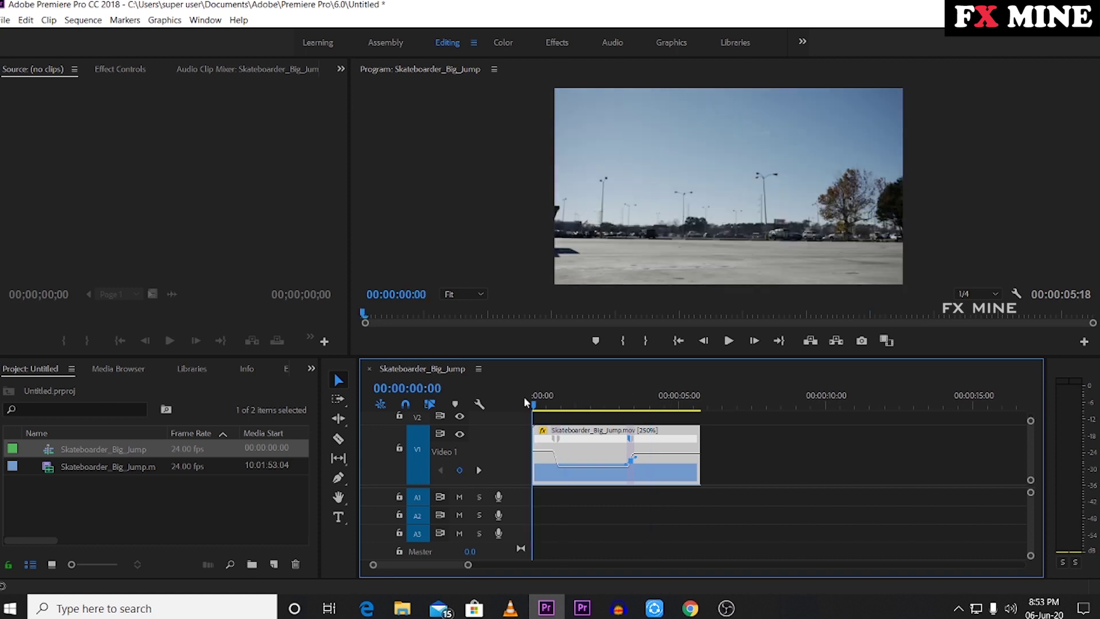
mouse_move(467, 565)
mouse_down()
mouse_move(504, 569)
mouse_move(485, 574)
mouse_up()
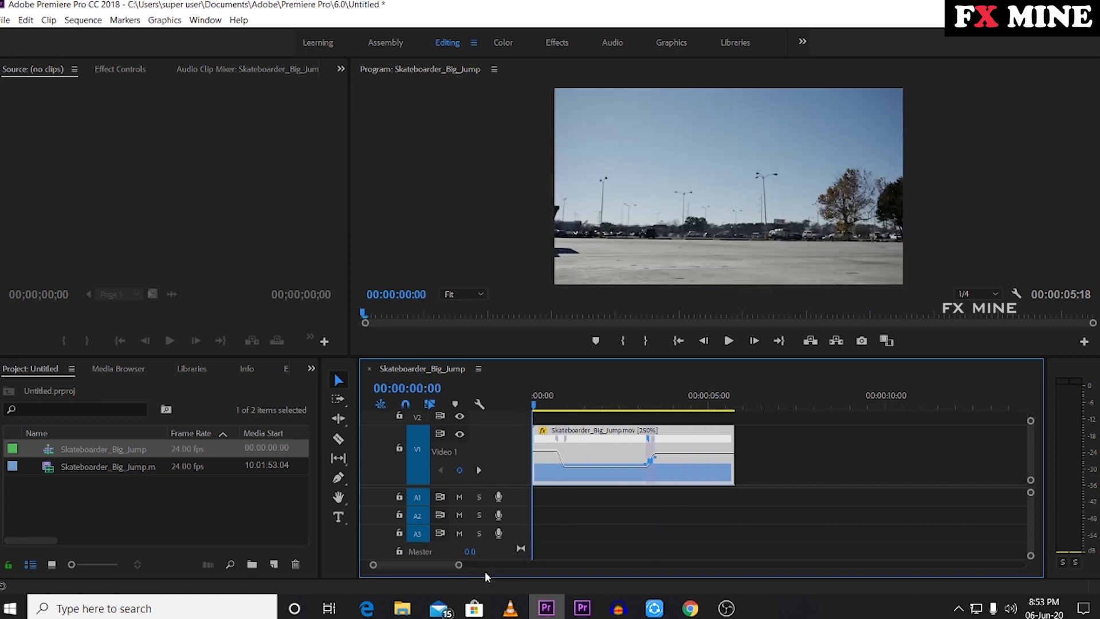
key(space)
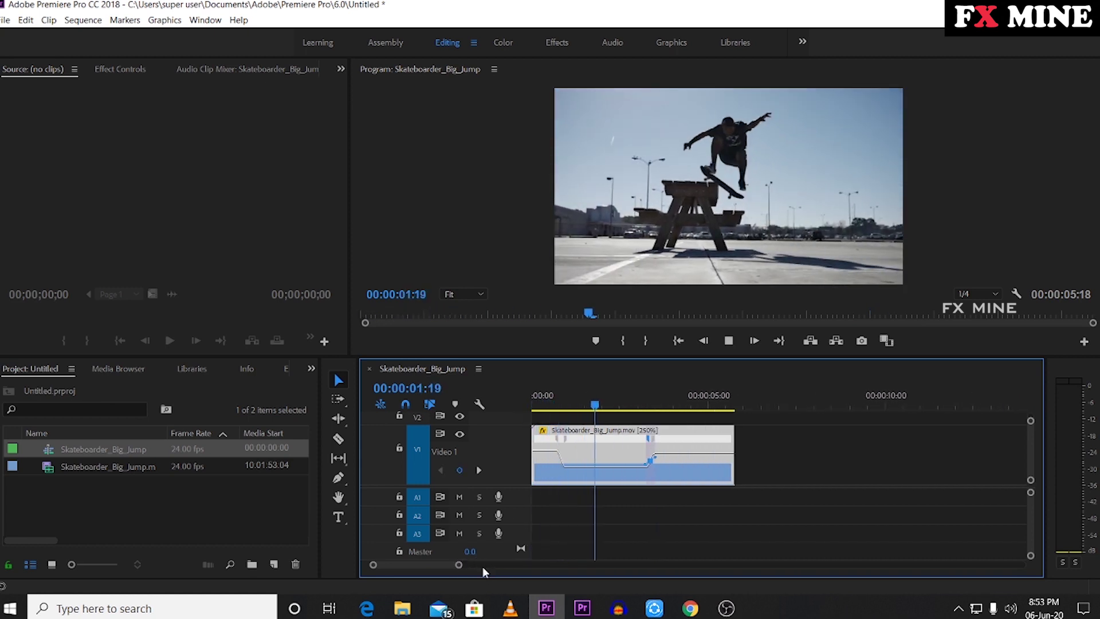
Place an unramped copy of Skateboarder_Big_Jump.mov after the ramped clip and set its speed to 250%.
drag(108, 466, 642, 495)
drag(482, 567, 632, 526)
right_click(630, 452)
click(693, 343)
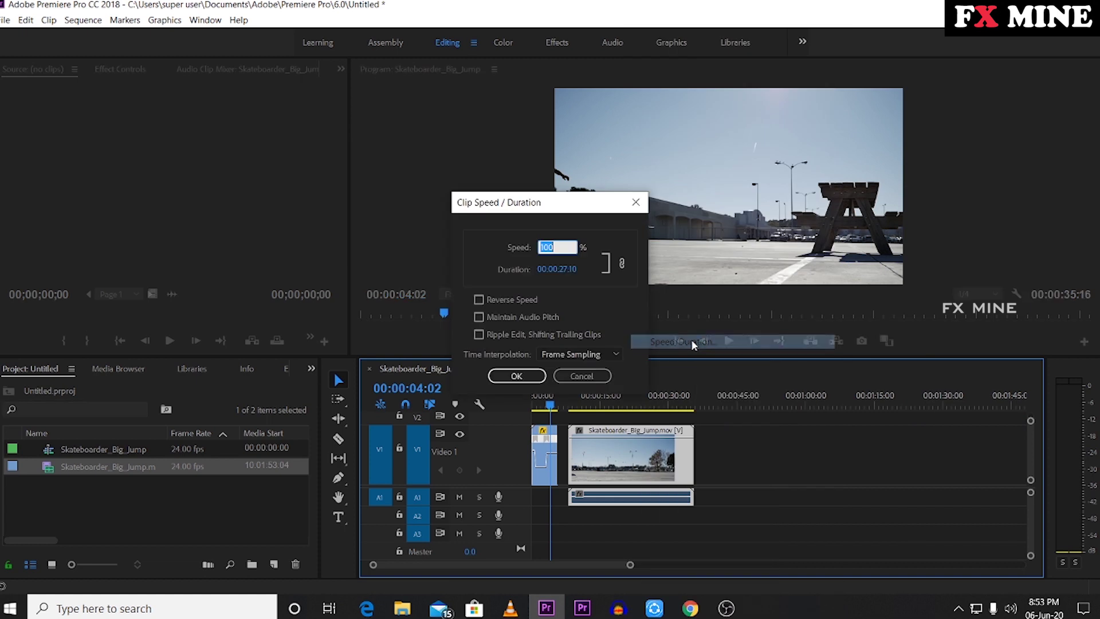
text(25)
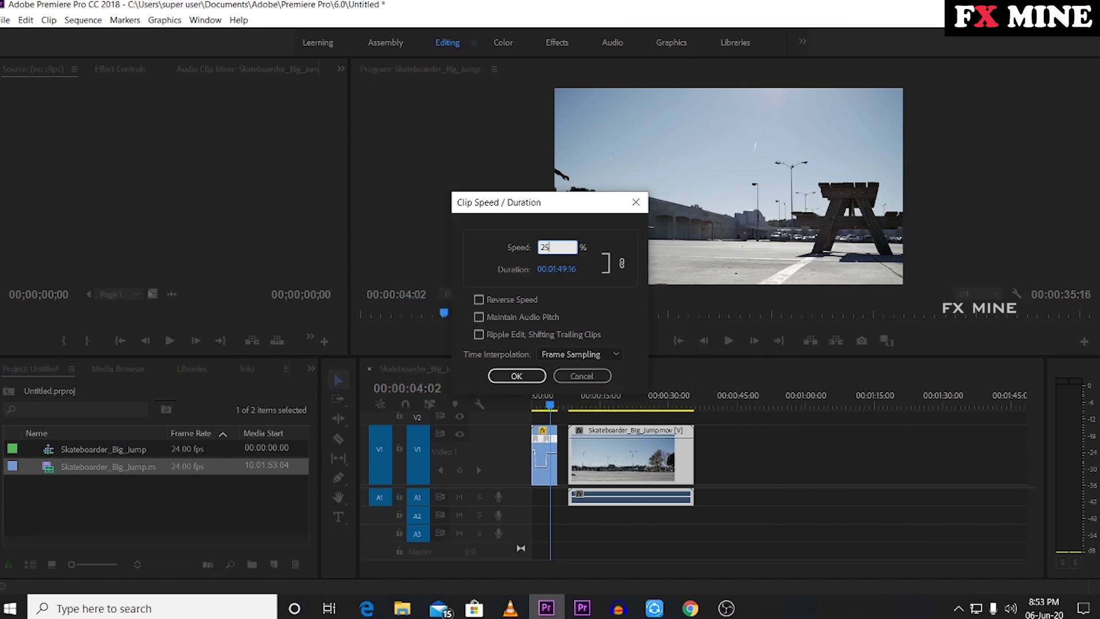
text(0)
key(Return)
Play the constant 250% copy of the skateboarder clip from its beginning to examine its motion without a ramp.
key(=)
click(648, 396)
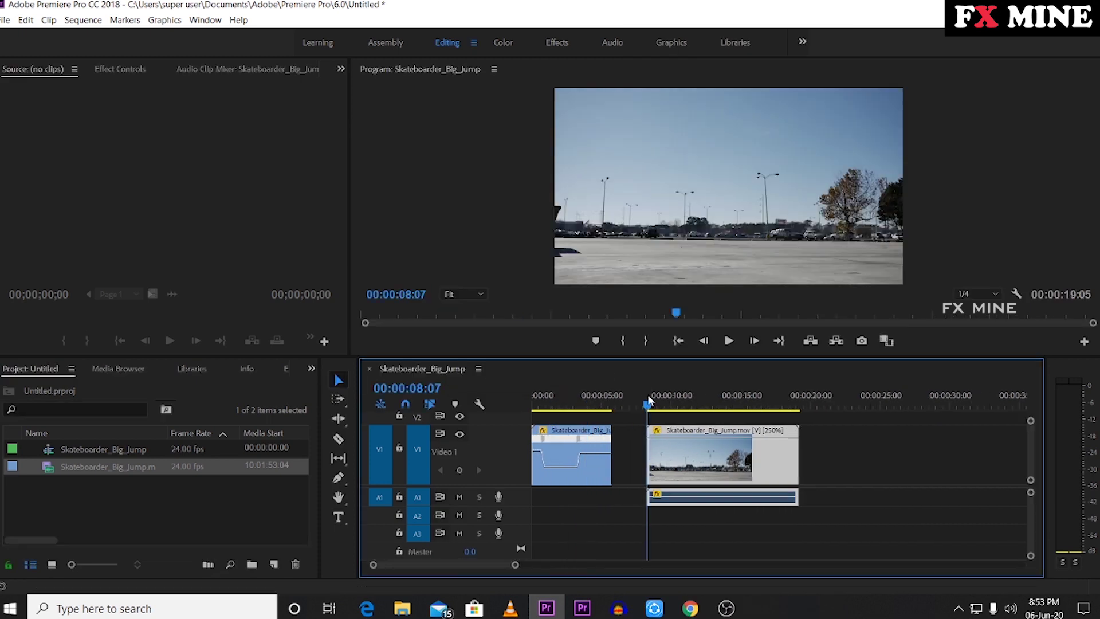
key(space)
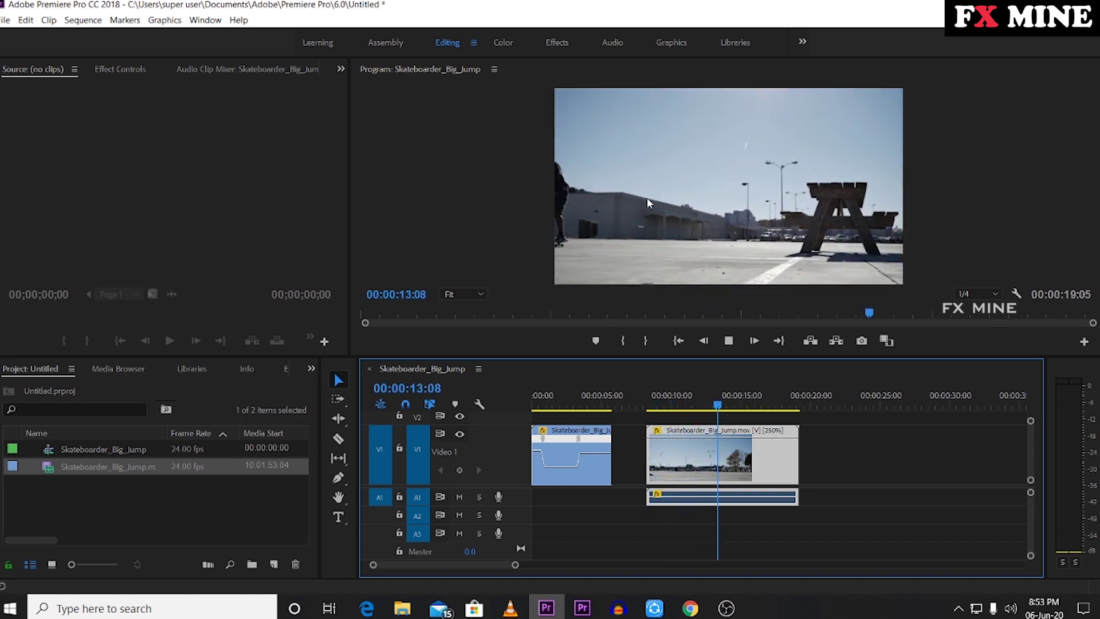
click(734, 409)
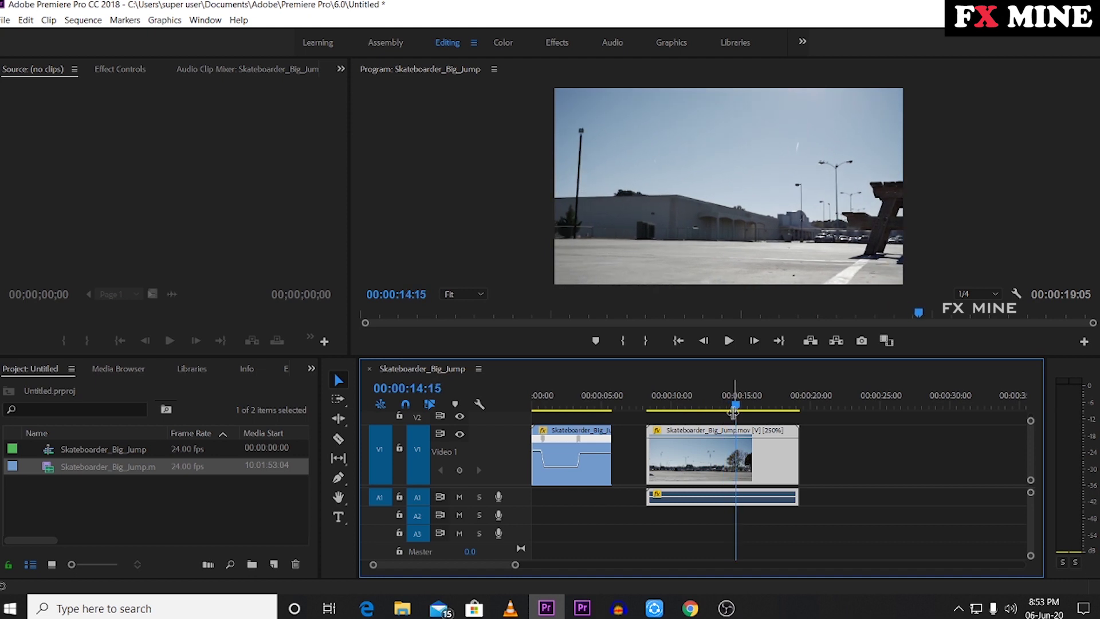
Play the ramped skateboarder clip from the sequence start to compare it with the constant-speed copy.
drag(733, 411, 519, 446)
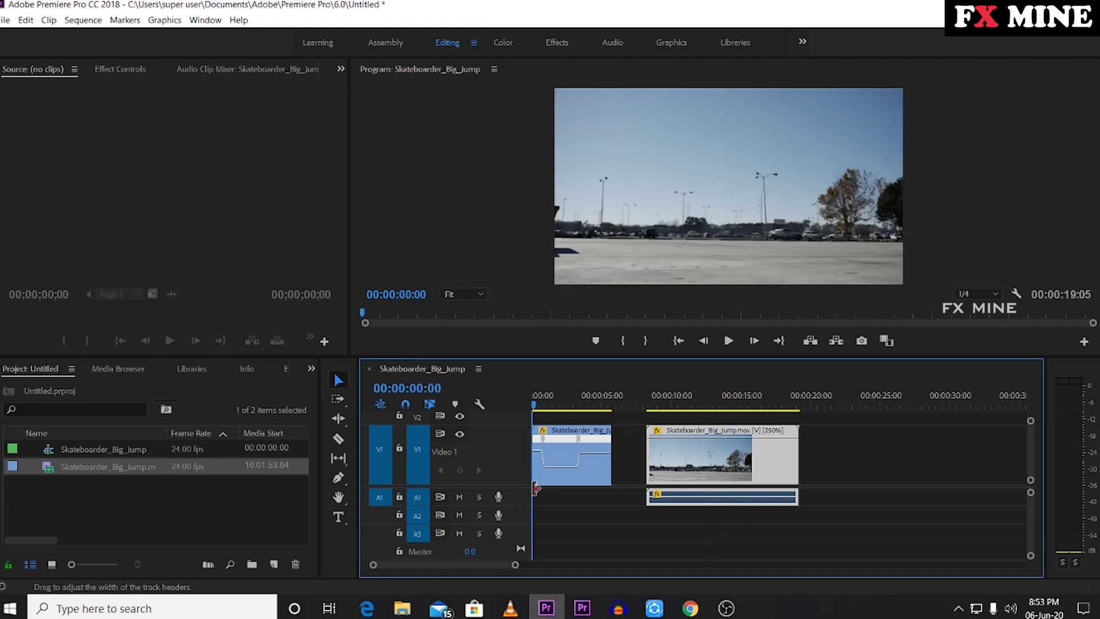
drag(516, 564, 459, 564)
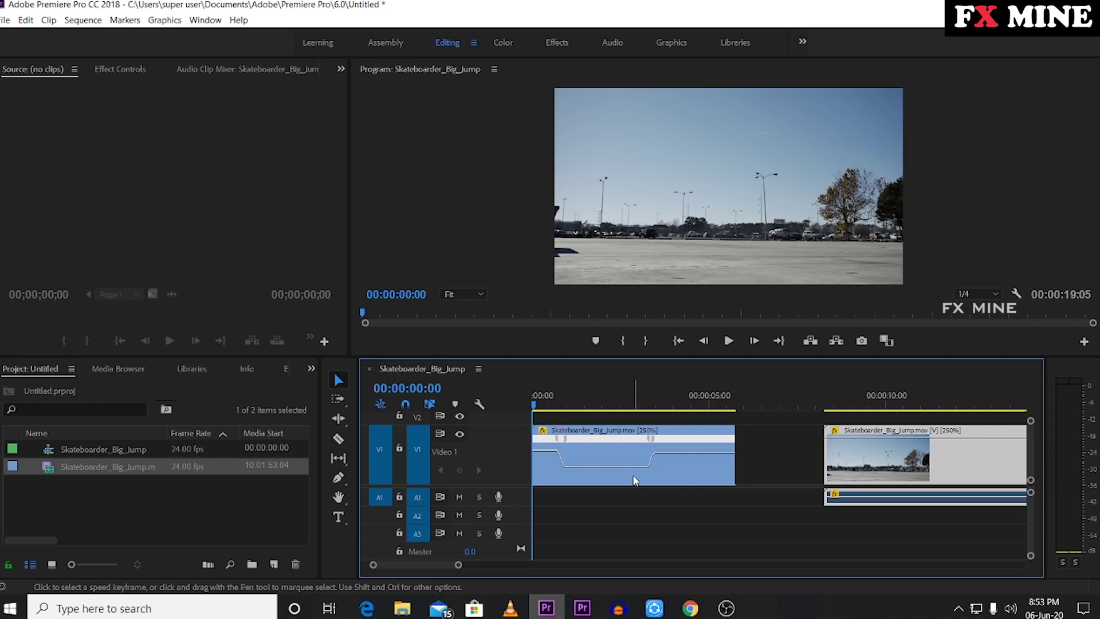
key(space)
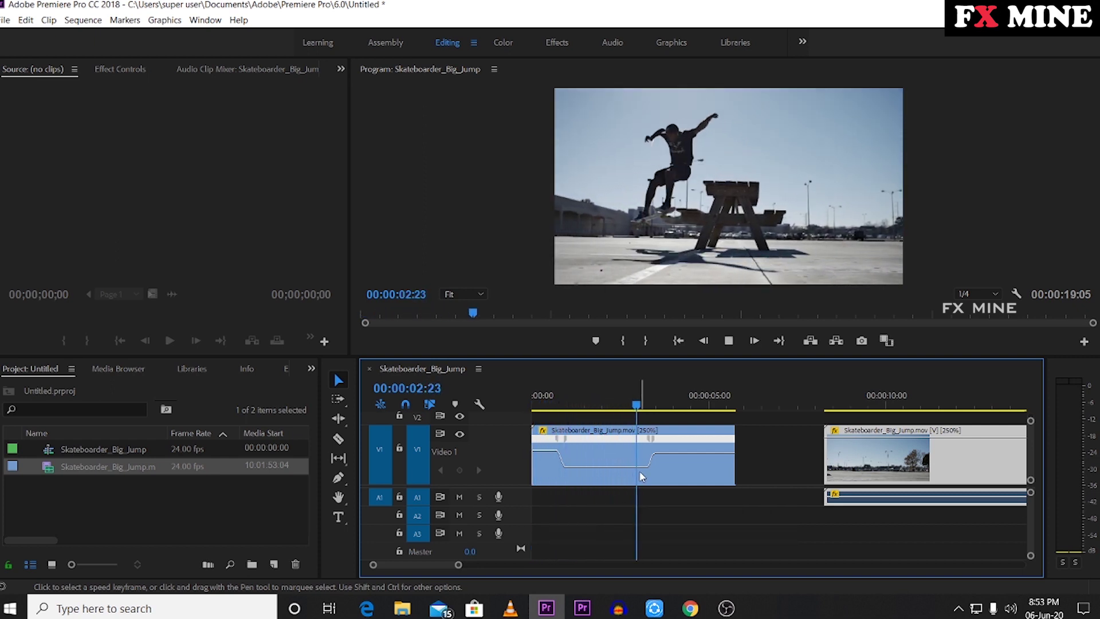
key(space)
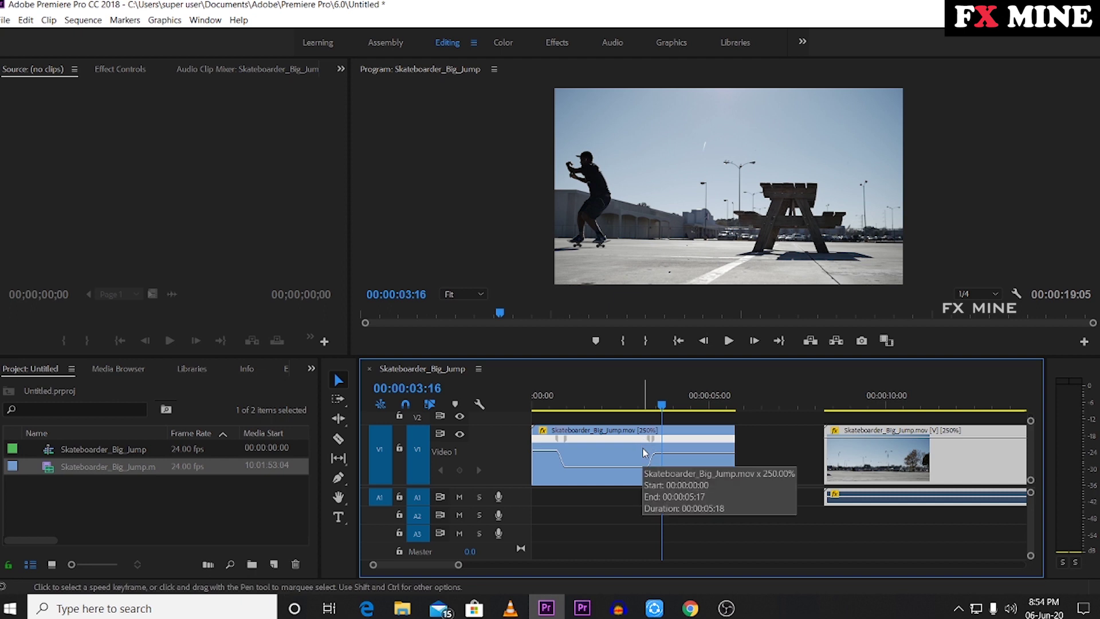
Delete the constant-speed comparison copy of the skateboarder clip from the sequence.
drag(461, 564, 495, 568)
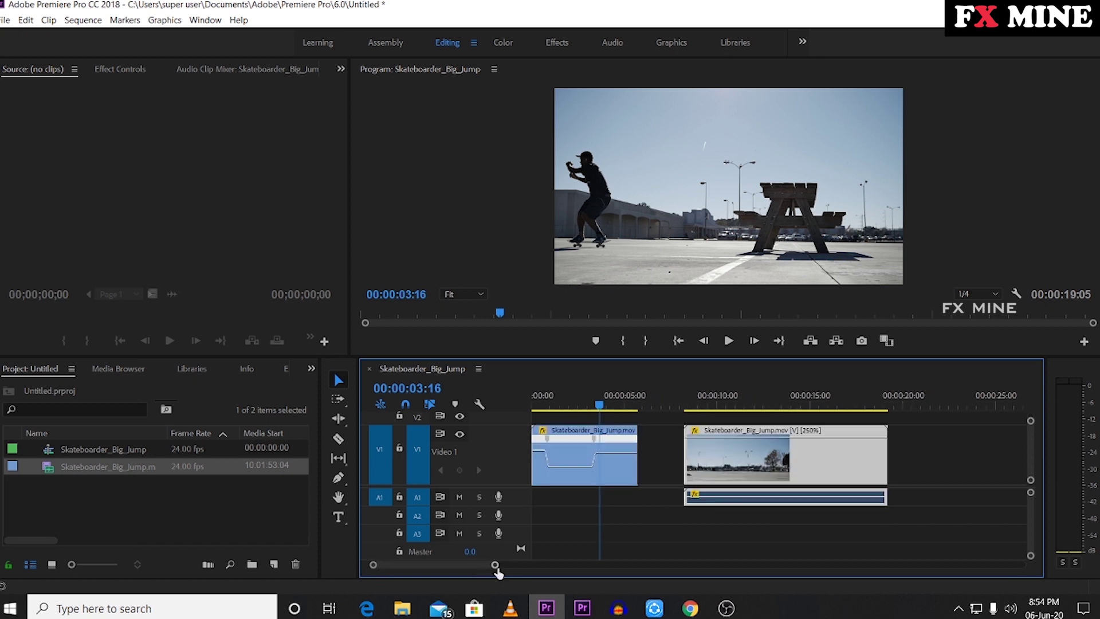
drag(498, 566, 562, 572)
drag(694, 531, 638, 442)
key(Delete)
mouse_move(562, 565)
mouse_down()
mouse_move(695, 567)
mouse_move(574, 565)
mouse_up()
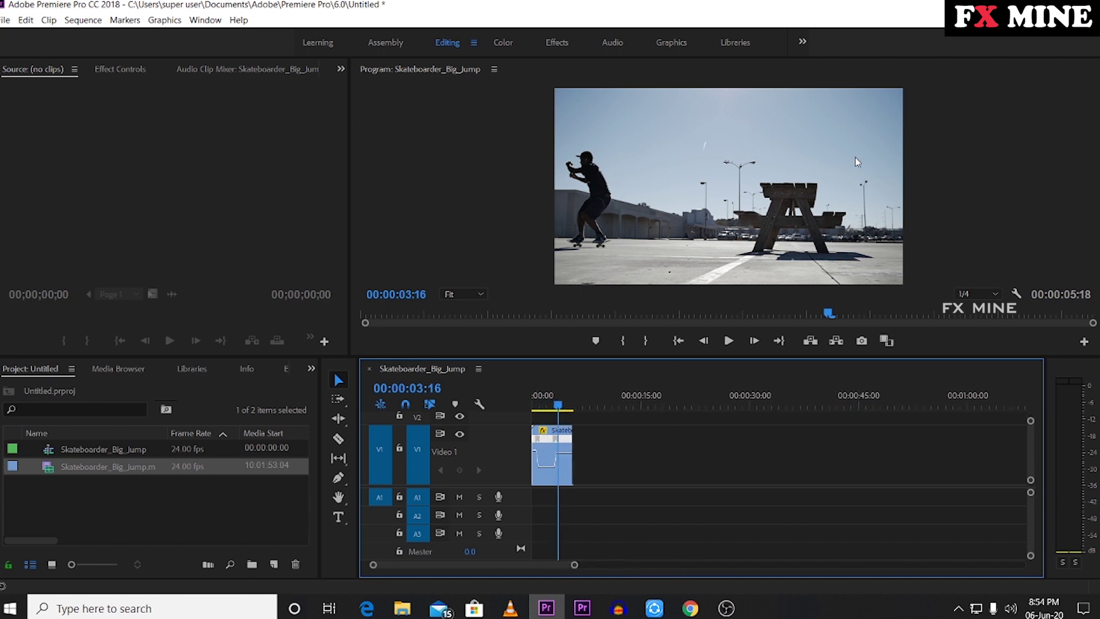
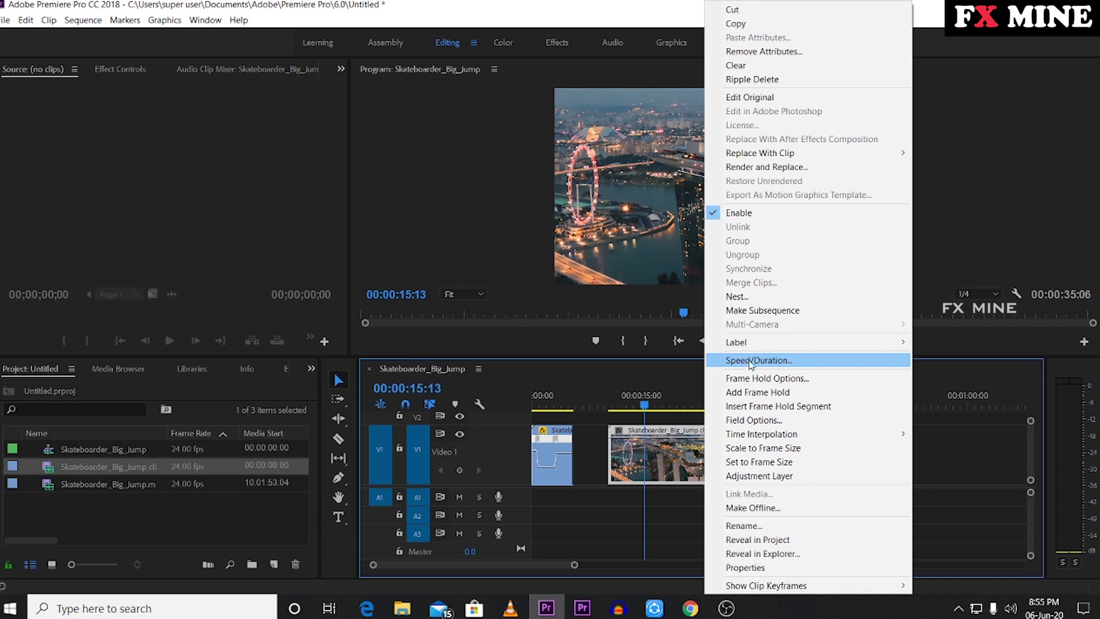
Set the speed of Skateboarder_Big_Jump clip 2.mp4 to 250%.
click(750, 361)
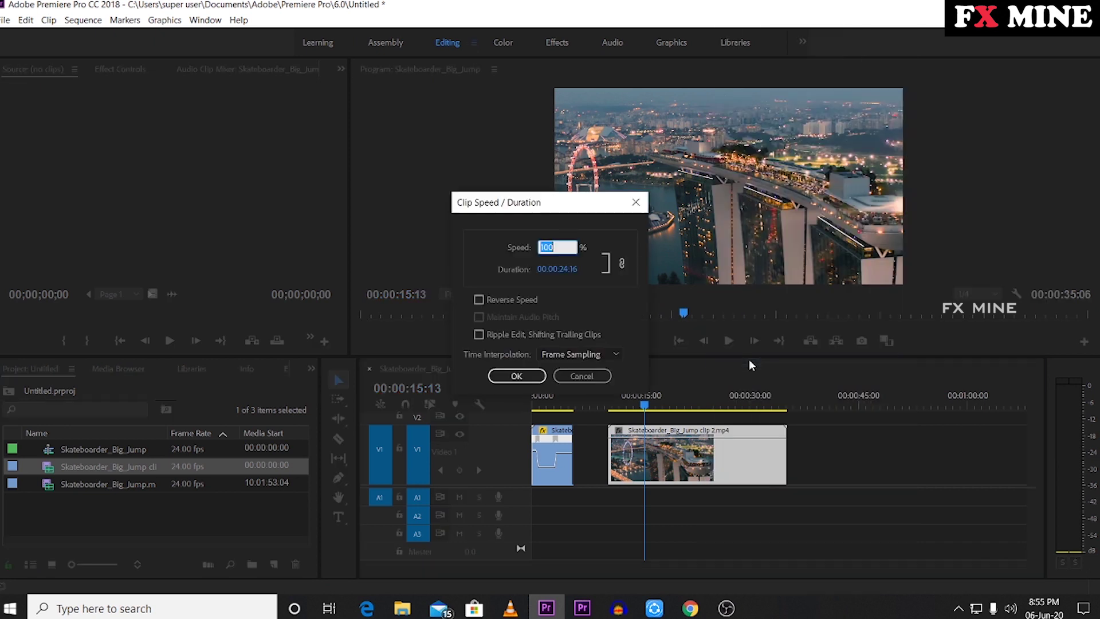
text(250)
key(Return)
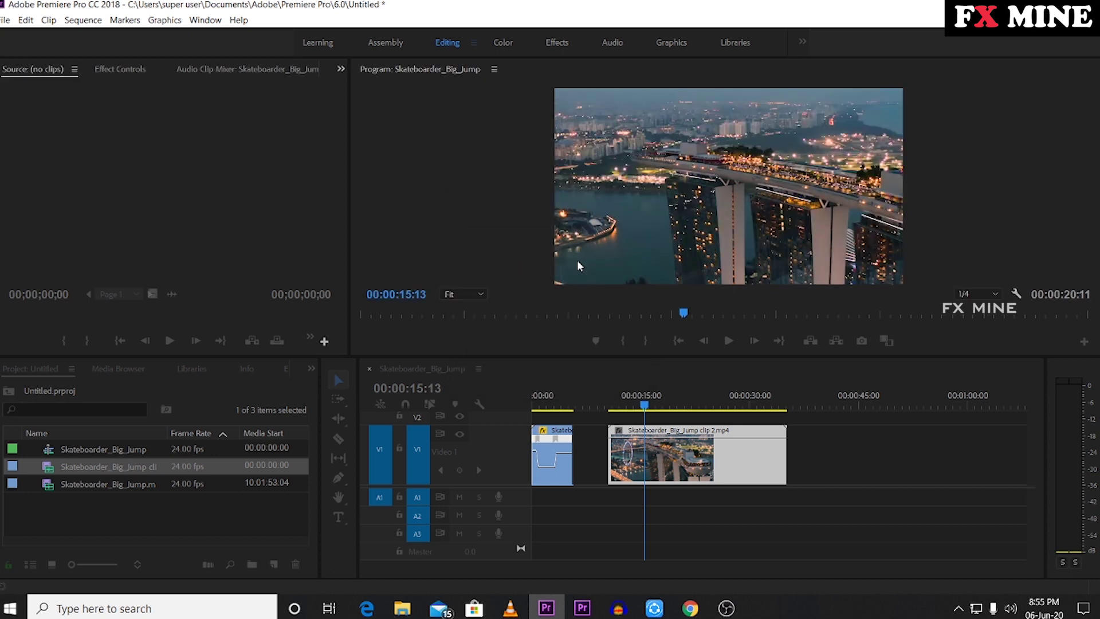
Play back the sped-up city clip from its beginning to check the camera movement.
click(616, 404)
drag(617, 404, 610, 397)
drag(574, 564, 448, 565)
key(space)
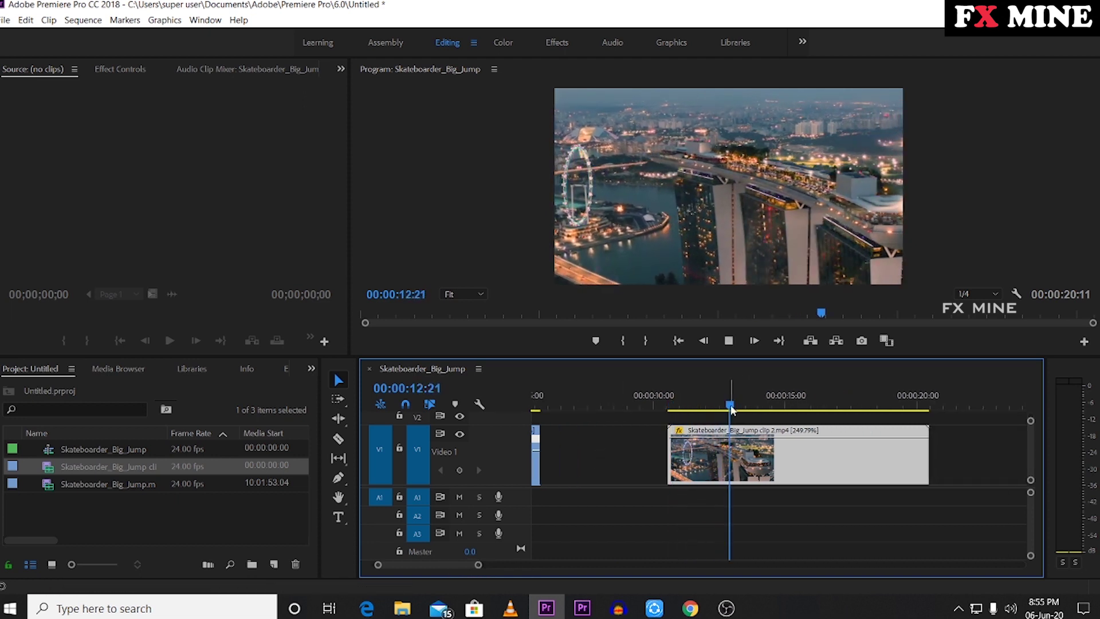
drag(668, 402, 672, 401)
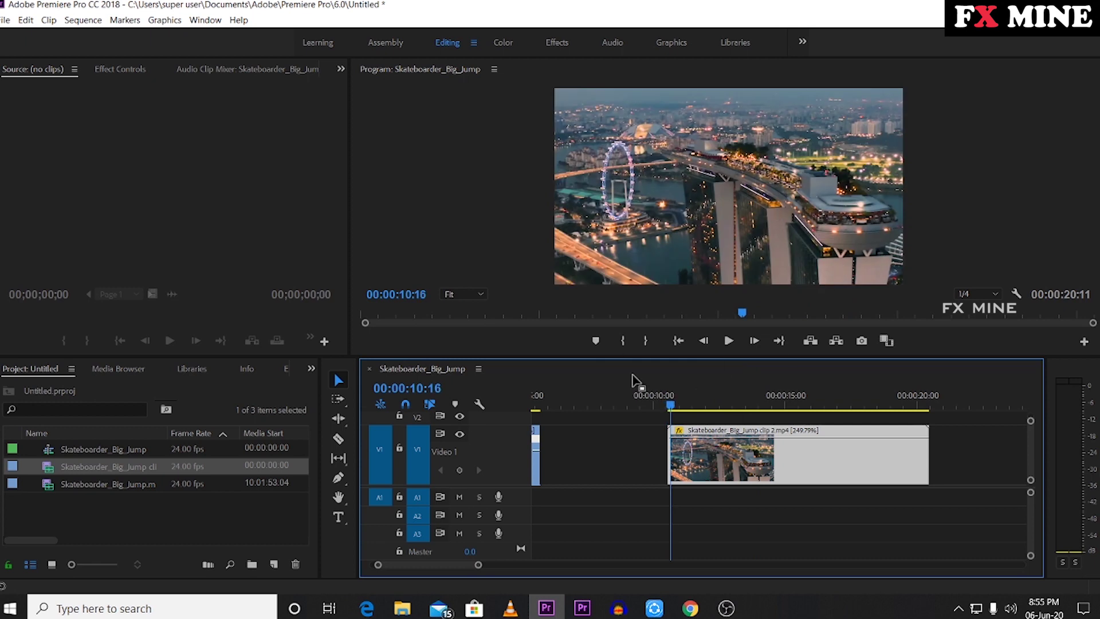
key(space)
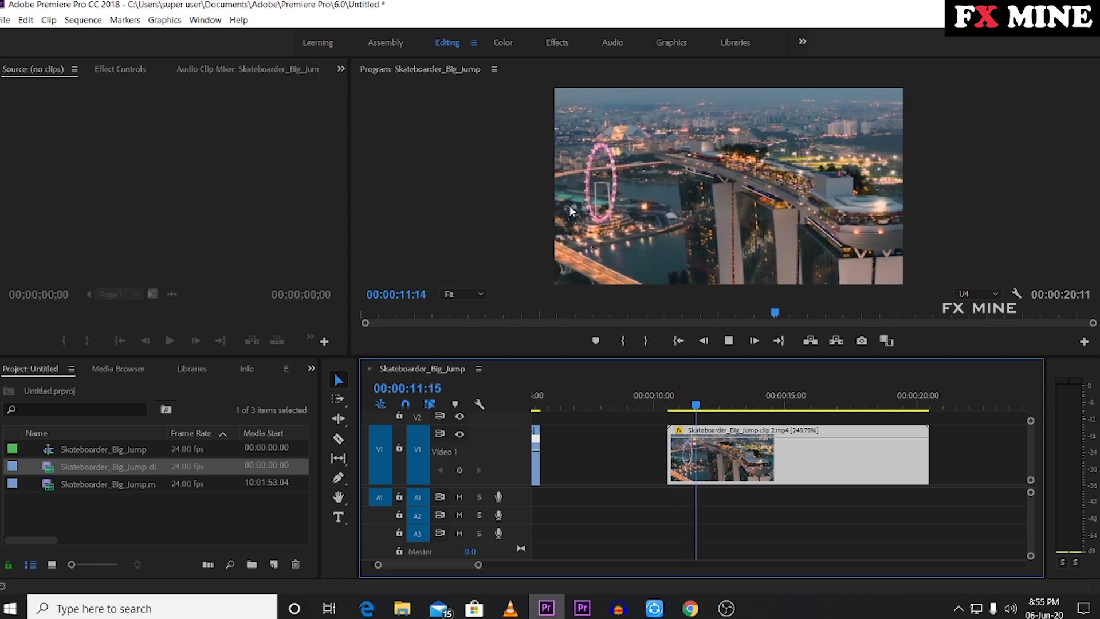
drag(745, 402, 676, 411)
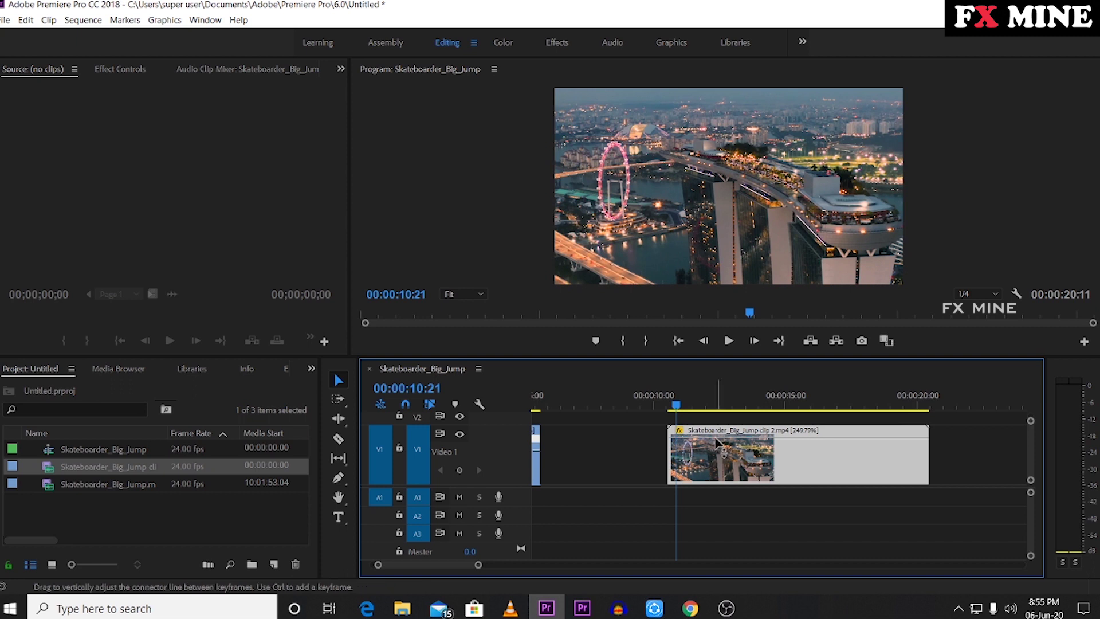
Scrub through the first part of the city clip to examine where its speed should change.
mouse_move(676, 411)
mouse_down()
mouse_move(877, 416)
mouse_move(682, 422)
mouse_move(670, 430)
mouse_move(680, 440)
mouse_move(720, 410)
mouse_move(697, 407)
mouse_up()
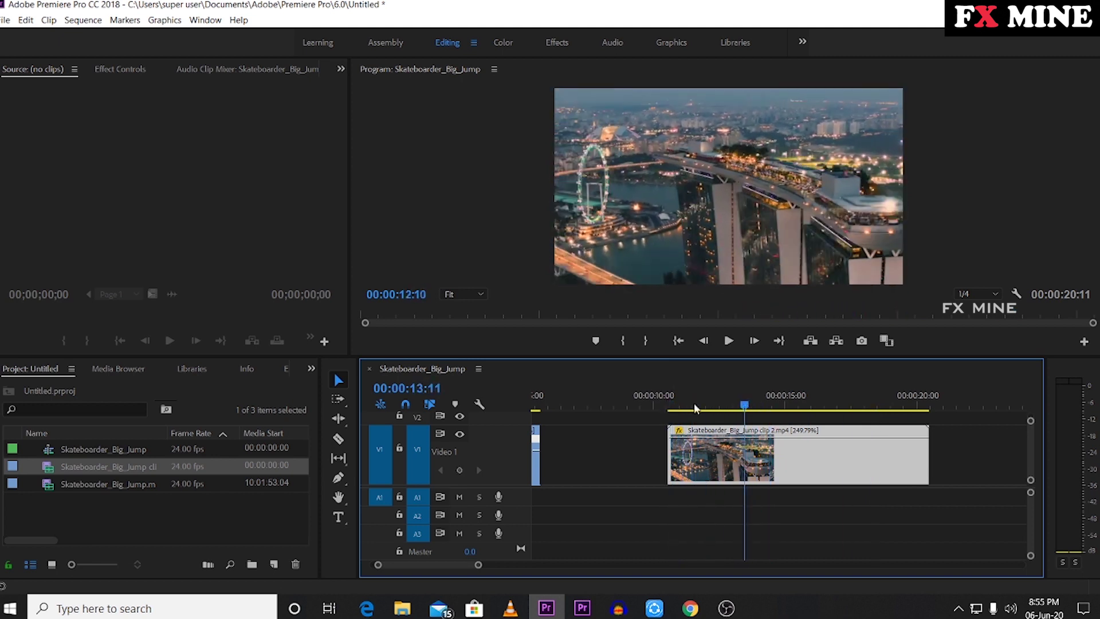
mouse_move(698, 399)
mouse_down()
mouse_move(830, 409)
mouse_move(663, 405)
mouse_move(682, 408)
mouse_up()
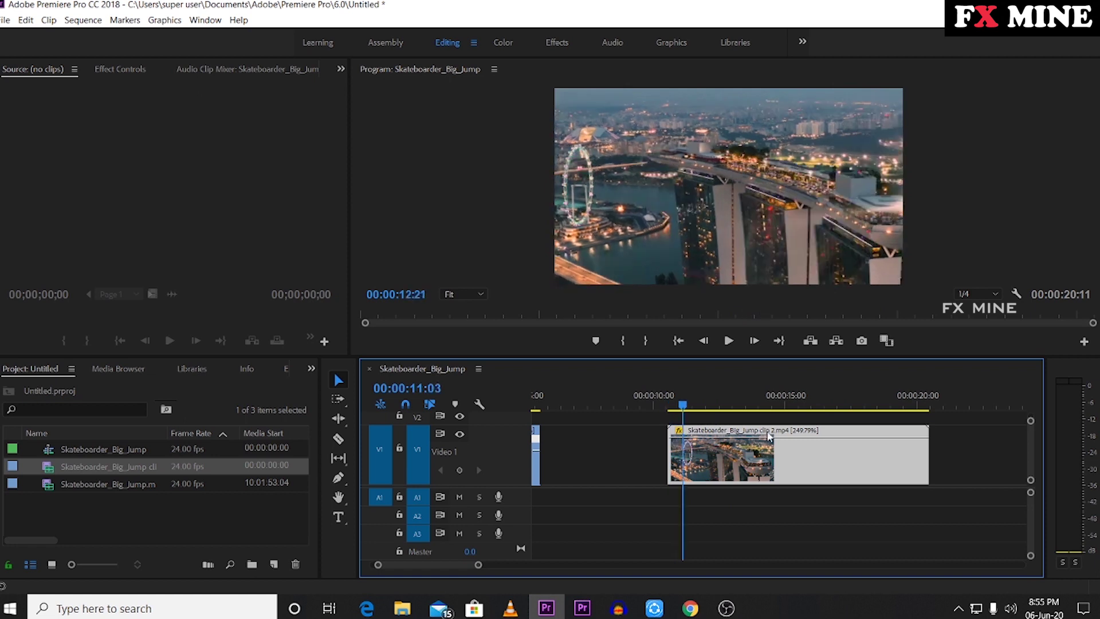
key(Up)
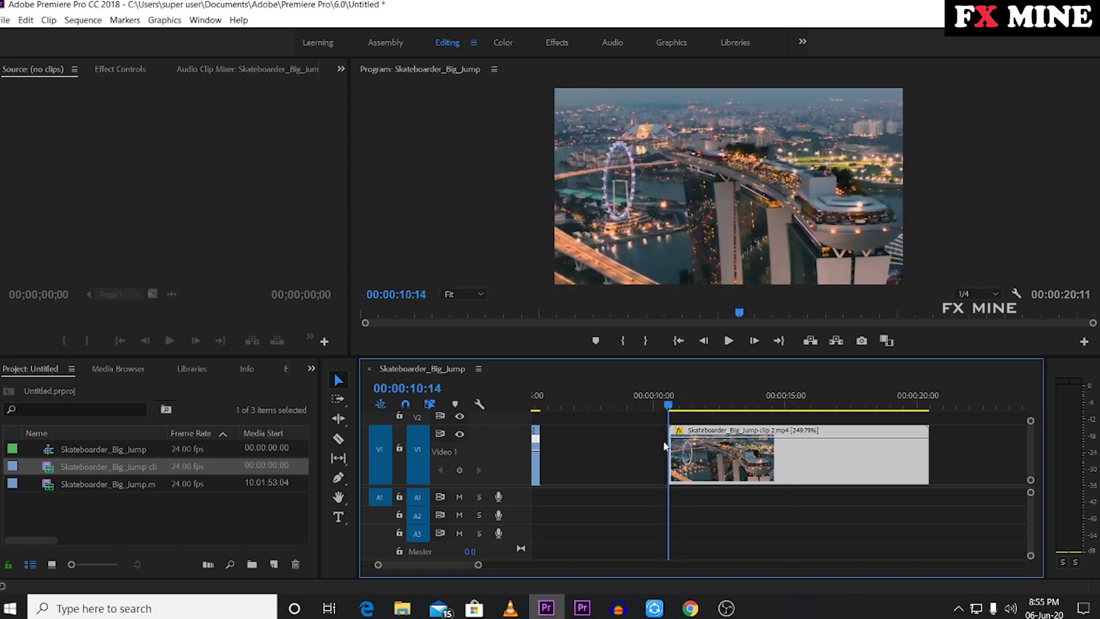
drag(665, 446, 748, 455)
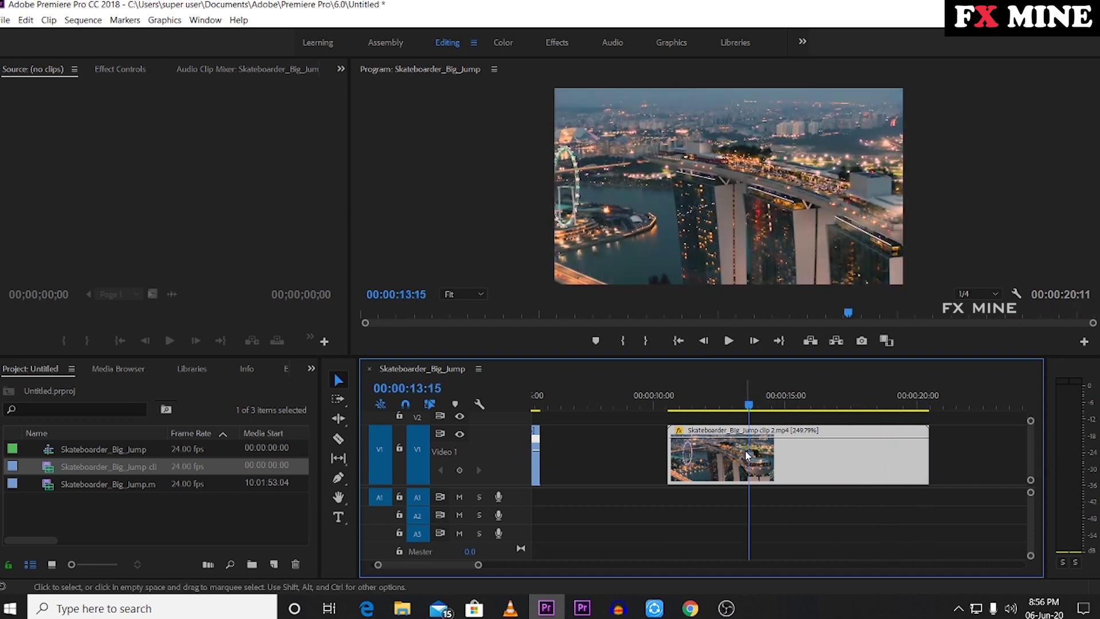
drag(479, 565, 488, 567)
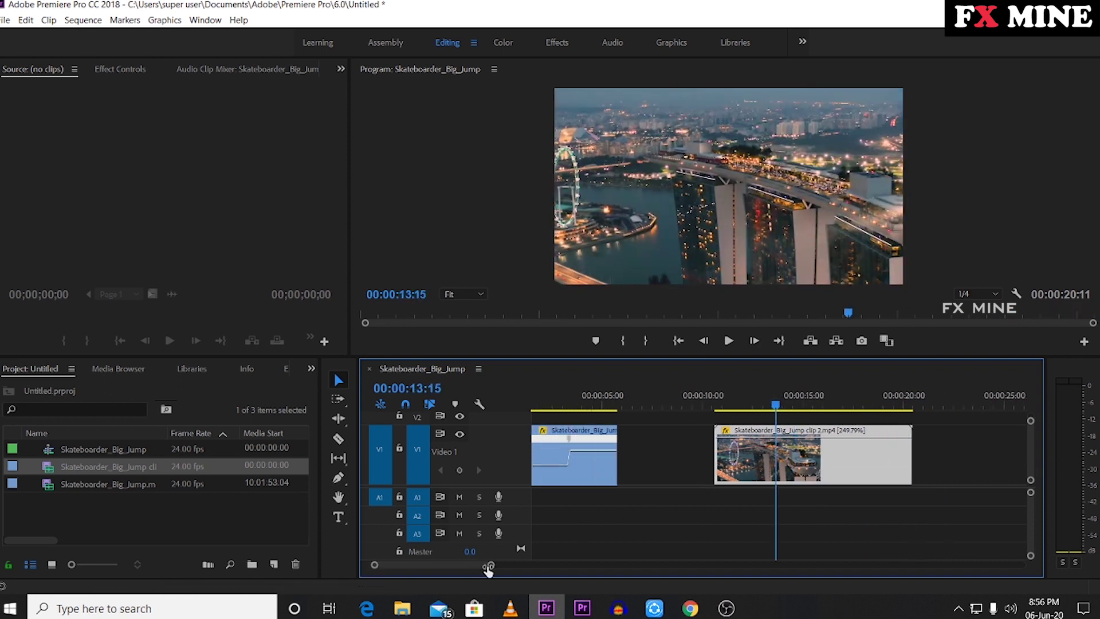
Show the Time Remapping Speed keyframes on Skateboarder_Big_Jump clip 2.mp4.
click(735, 406)
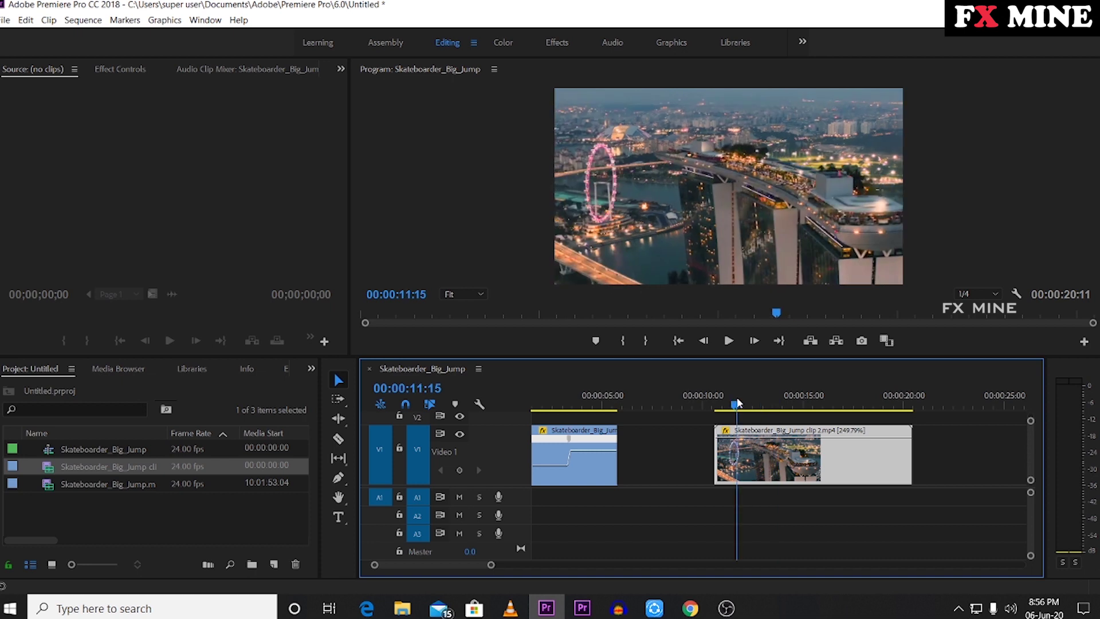
right_click(789, 460)
mouse_move(865, 585)
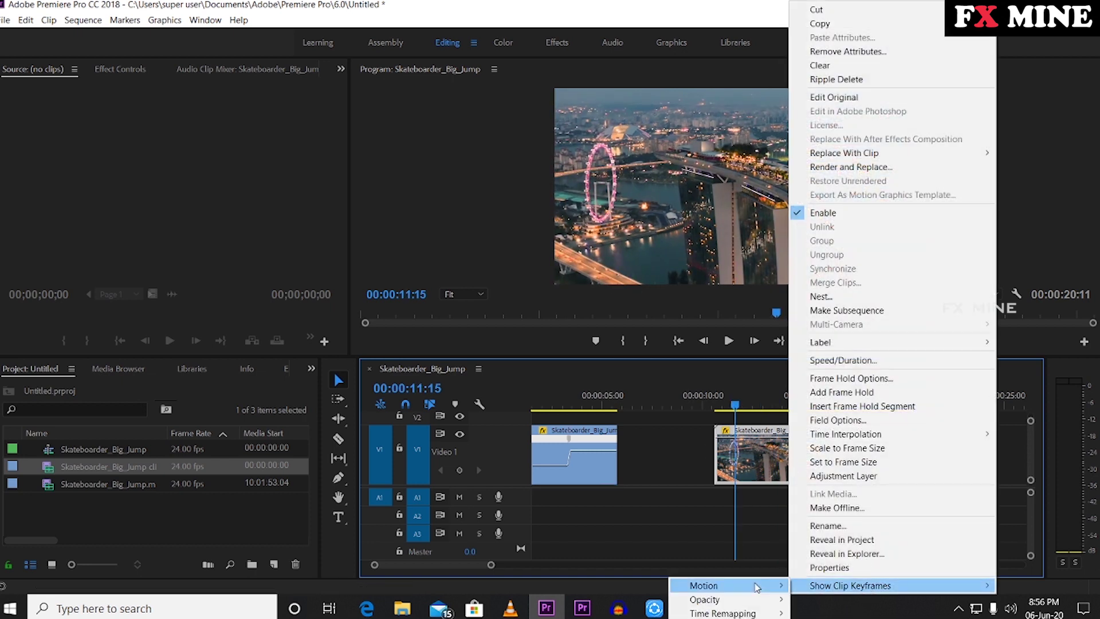
mouse_move(762, 613)
click(820, 613)
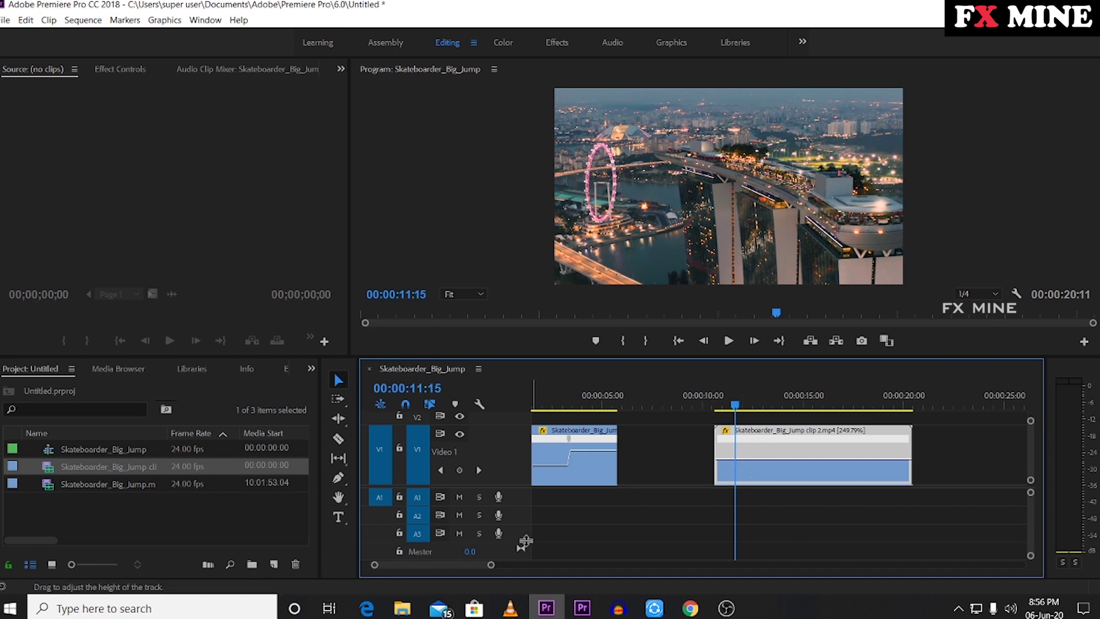
Add a speed keyframe to the city clip at 00:00:14:06 with the Pen tool.
drag(491, 565, 455, 566)
scroll(455, 566, down, 5)
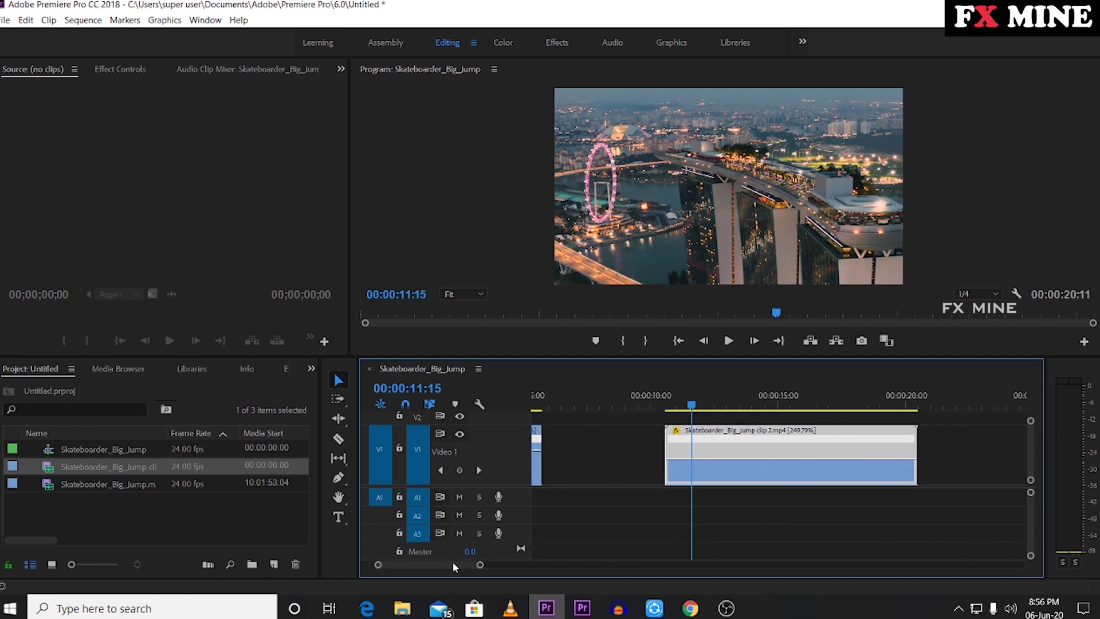
drag(609, 405, 675, 408)
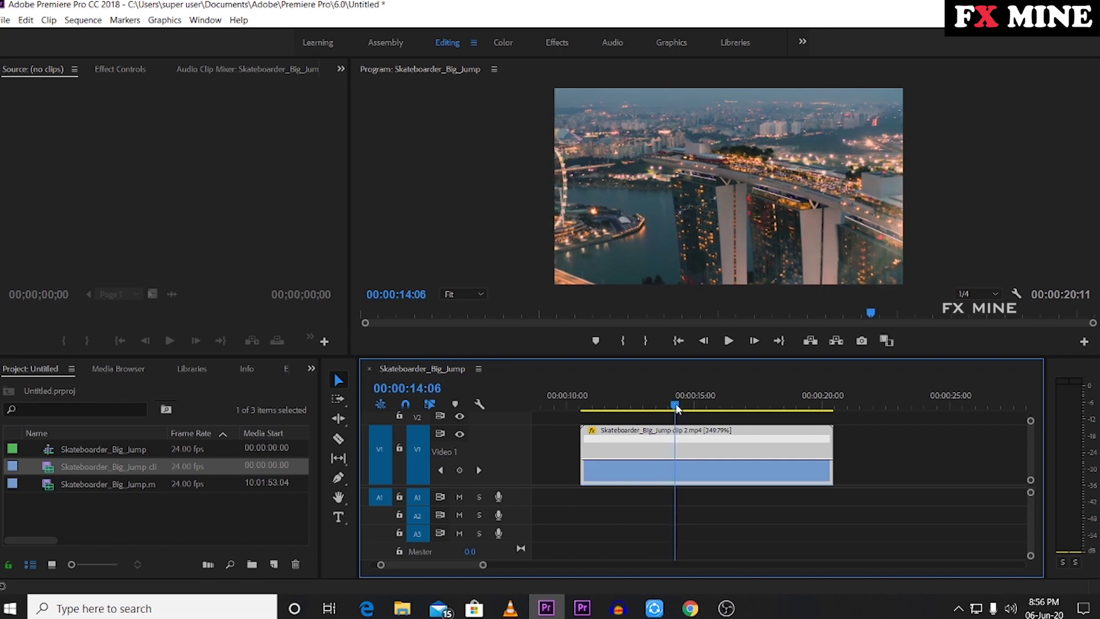
click(338, 477)
click(676, 464)
Add a second speed keyframe to the city clip at 00:00:17:15 with the Pen tool.
drag(675, 409, 762, 416)
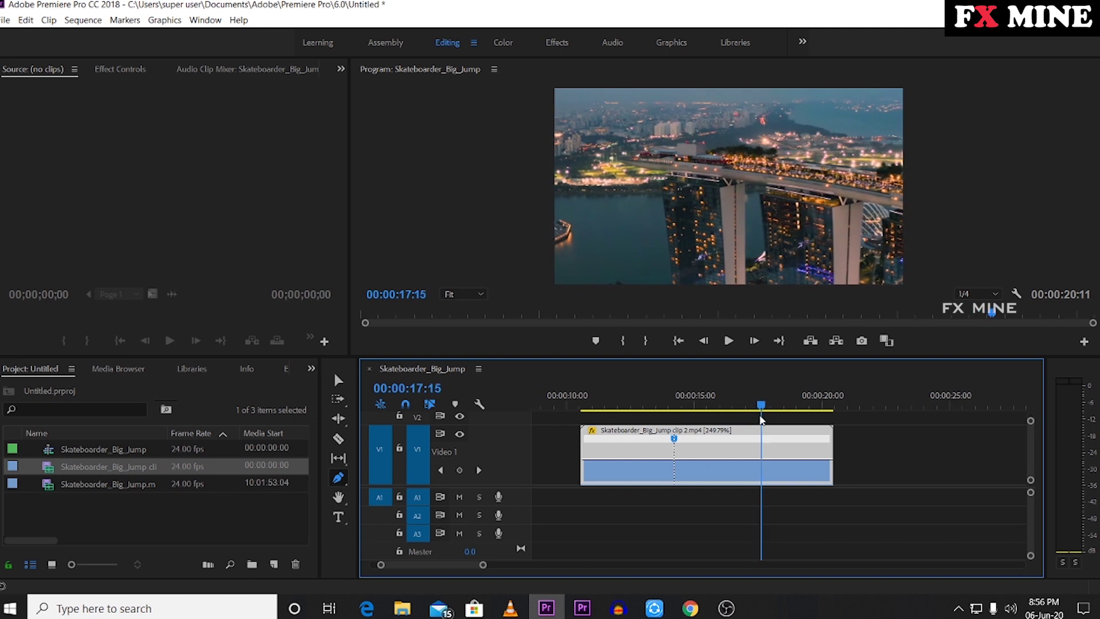
click(765, 464)
drag(762, 406, 649, 407)
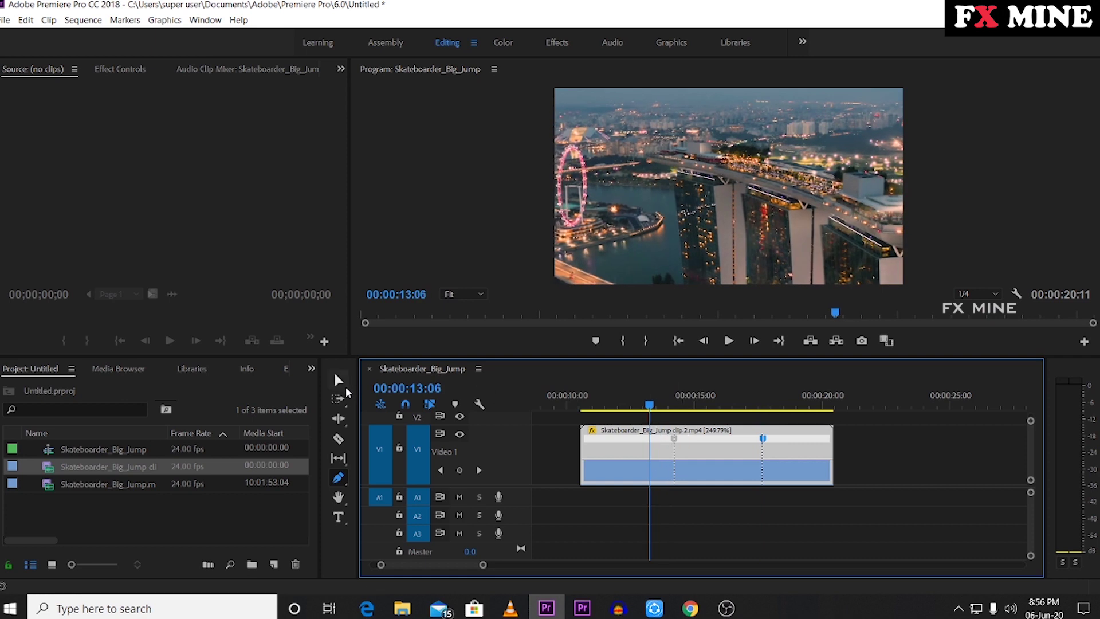
Raise the city clip's speed before the first keyframe to about 408% and slow down the section between the two keyframes.
click(338, 380)
drag(621, 458, 621, 454)
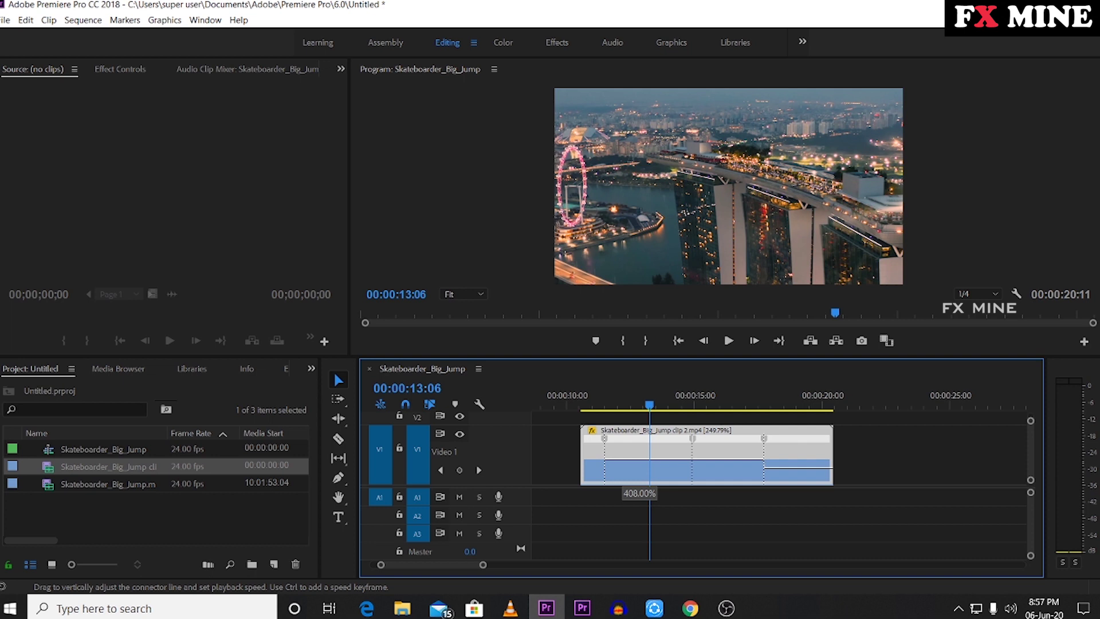
drag(621, 455, 621, 452)
drag(483, 565, 459, 565)
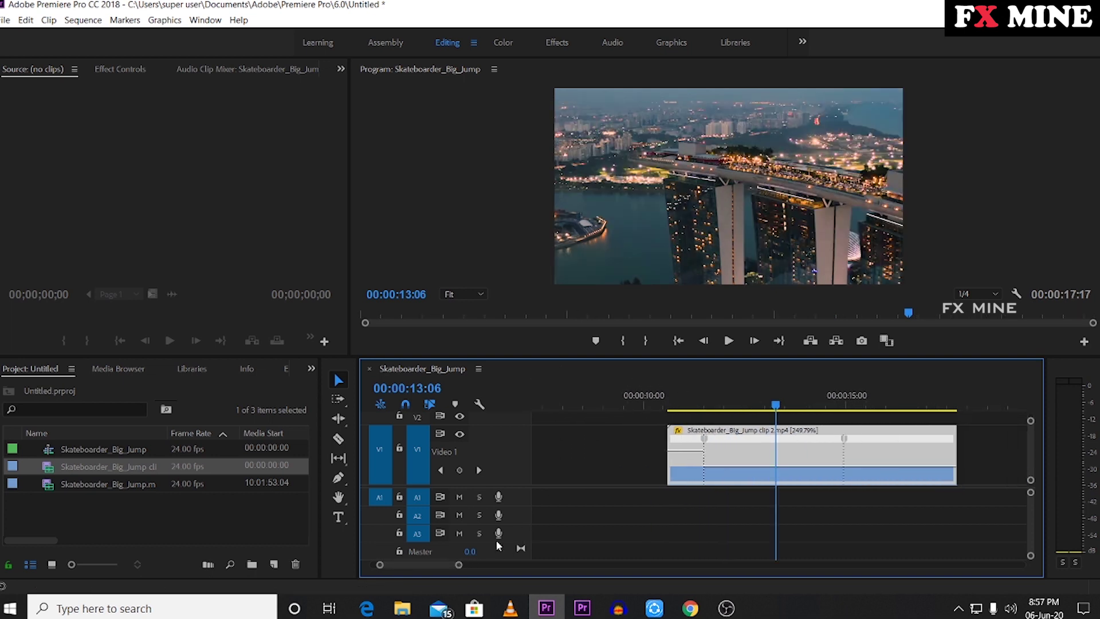
mouse_move(785, 465)
mouse_down()
mouse_move(787, 504)
mouse_move(787, 487)
mouse_up()
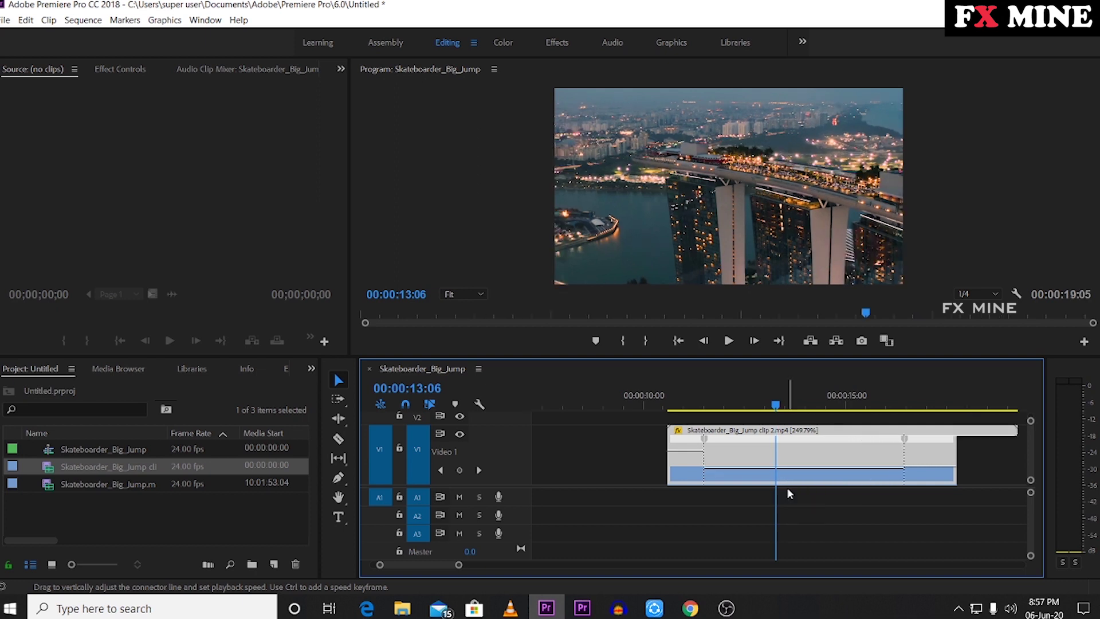
Raise the speed of the city clip's closing section after the second keyframe to about 344%.
drag(456, 566, 487, 566)
click(830, 405)
drag(834, 405, 850, 404)
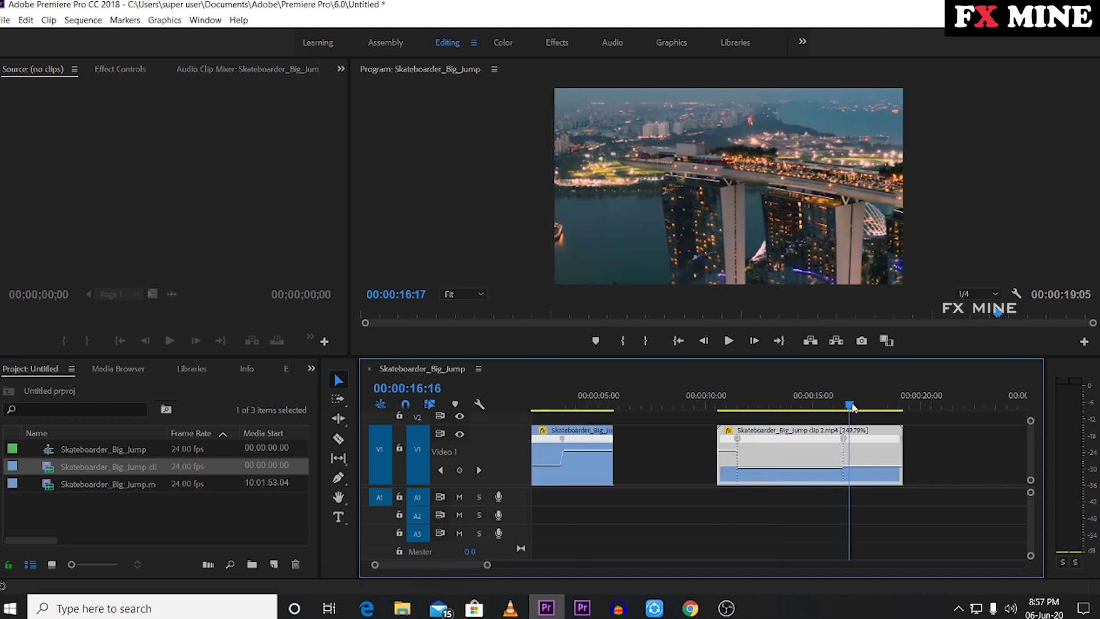
ctrl+click(883, 474)
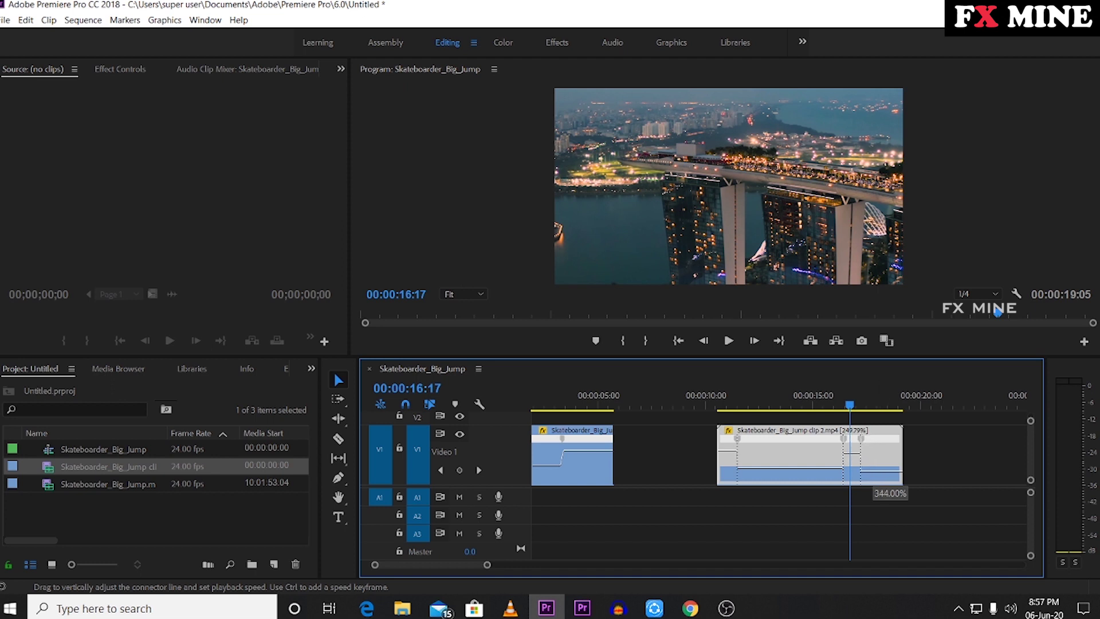
drag(877, 471, 877, 472)
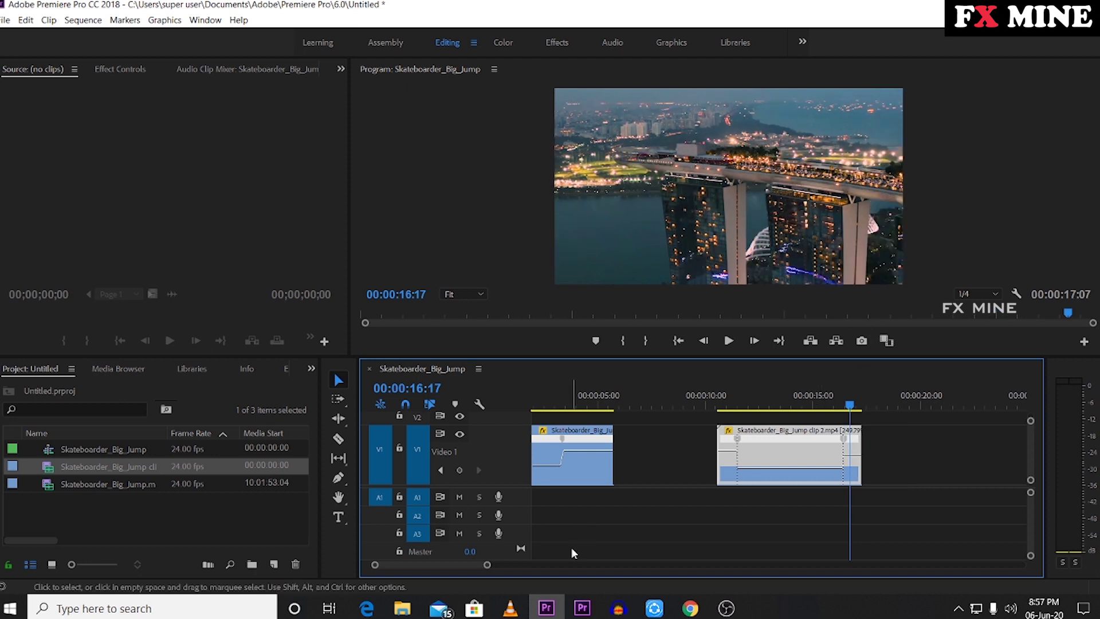
Split both speed keyframes of the city clip to turn the abrupt speed changes into gradual ramps.
drag(487, 565, 421, 565)
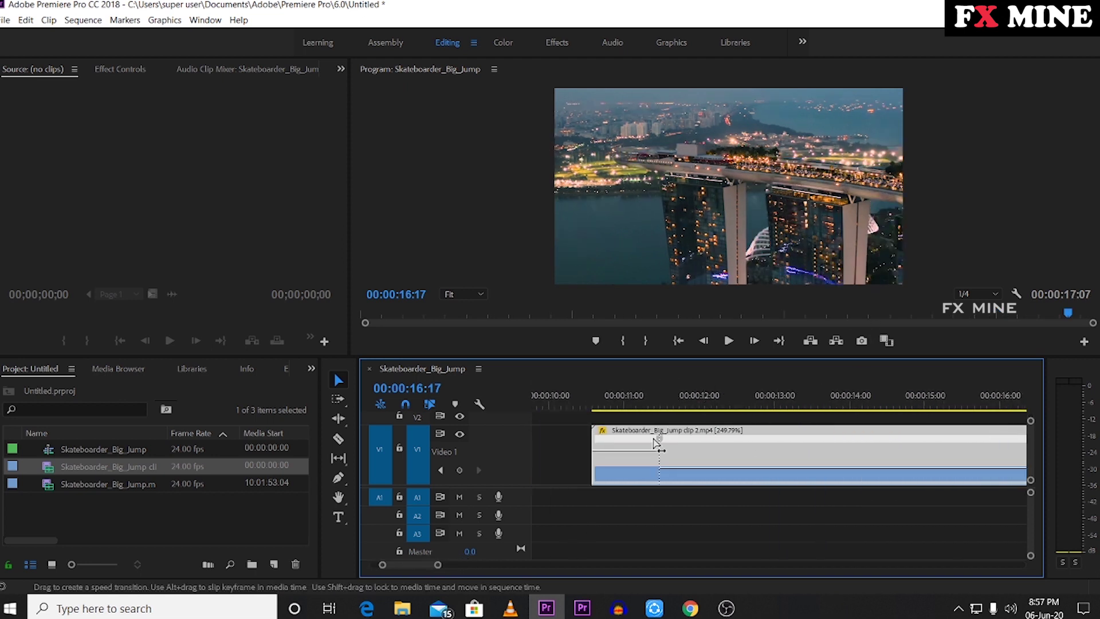
drag(661, 443, 694, 443)
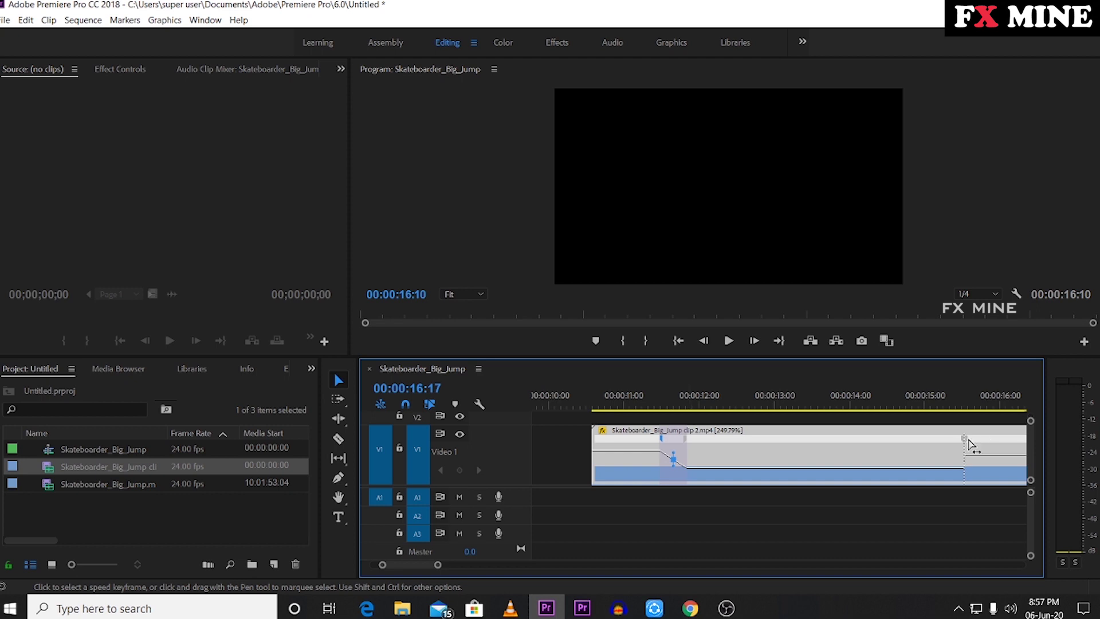
drag(964, 439, 904, 442)
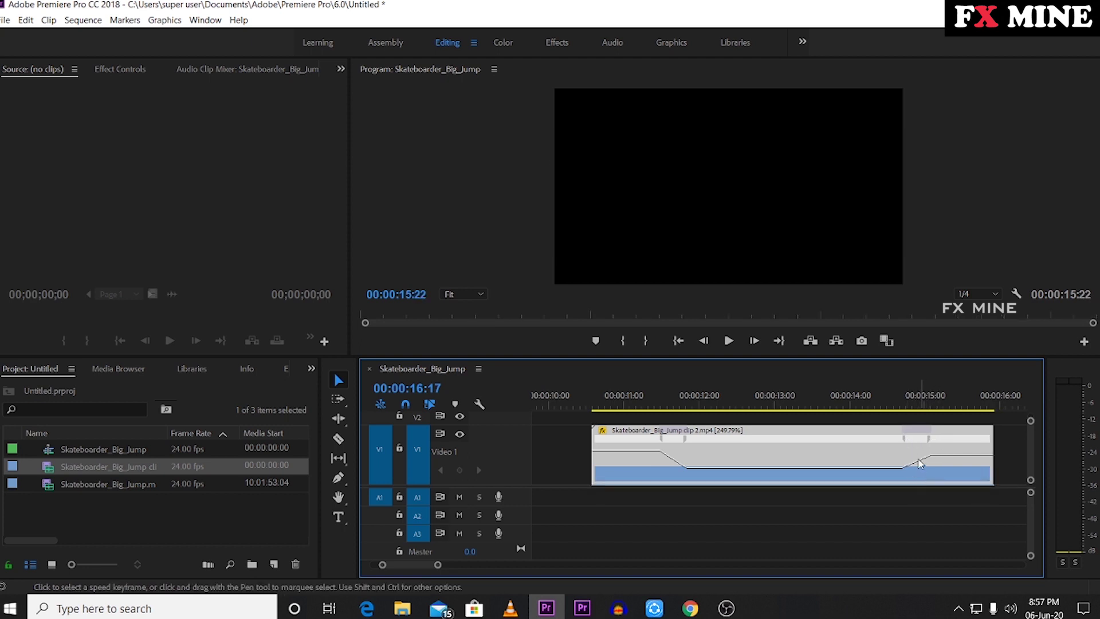
Play back the city clip from its beginning to check the ramp into slow motion.
click(593, 396)
key(space)
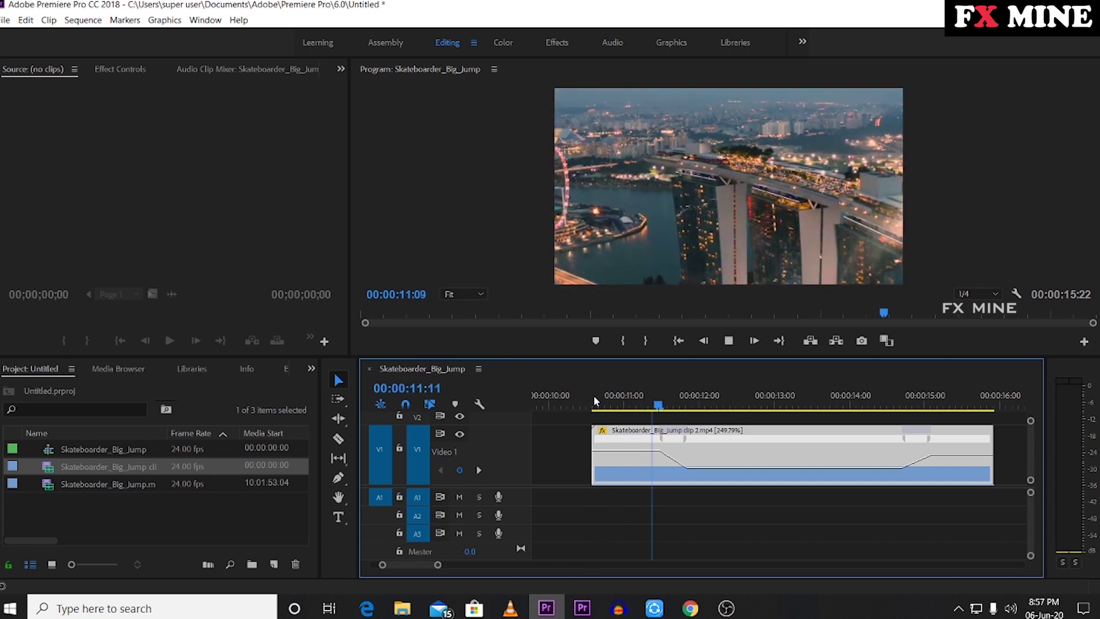
click(600, 399)
key(space)
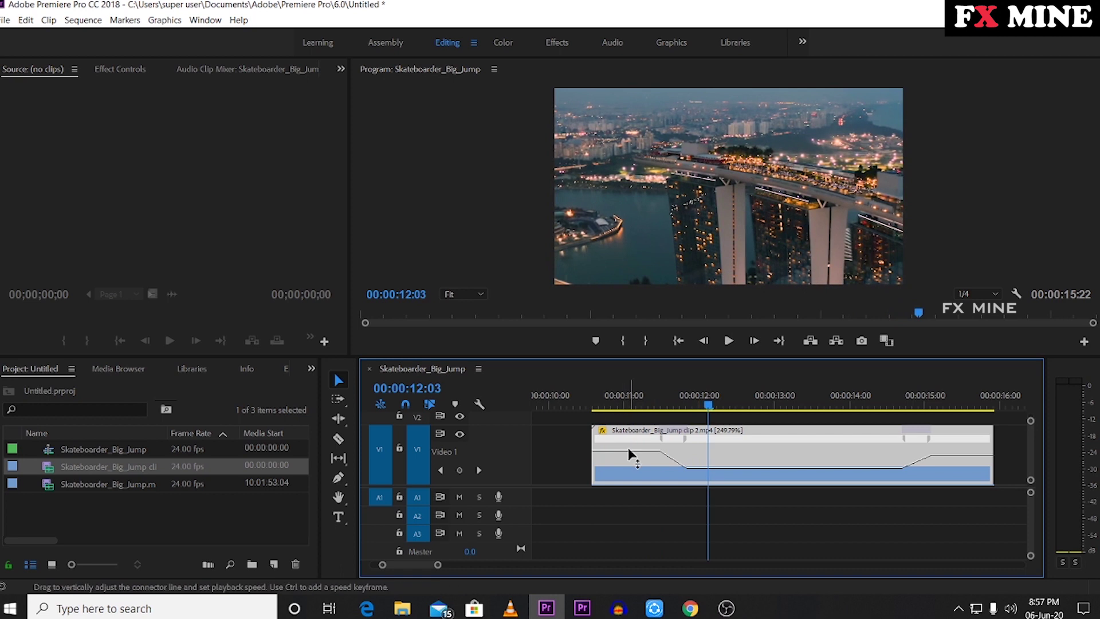
Raise the speed of the city clip's opening section further and play the clip from its start.
drag(624, 449, 593, 406)
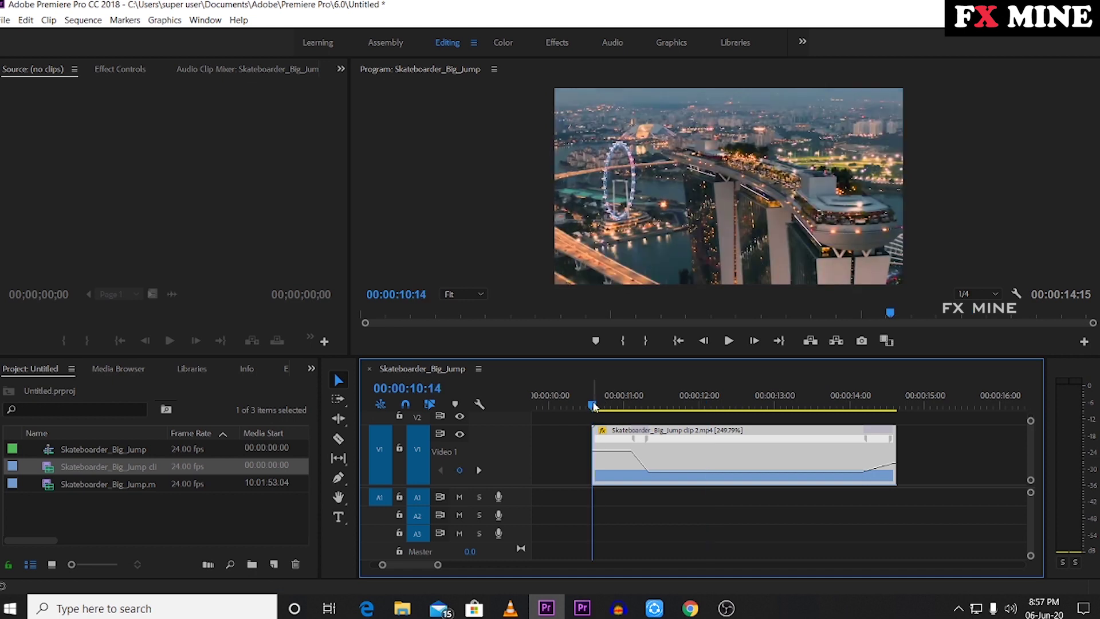
key(space)
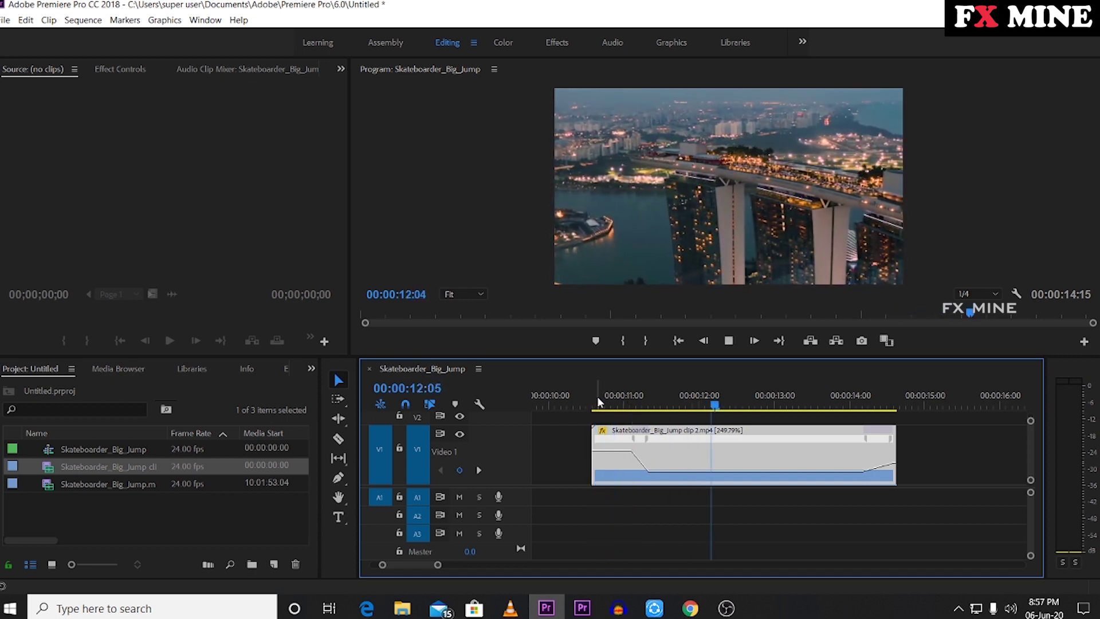
key(space)
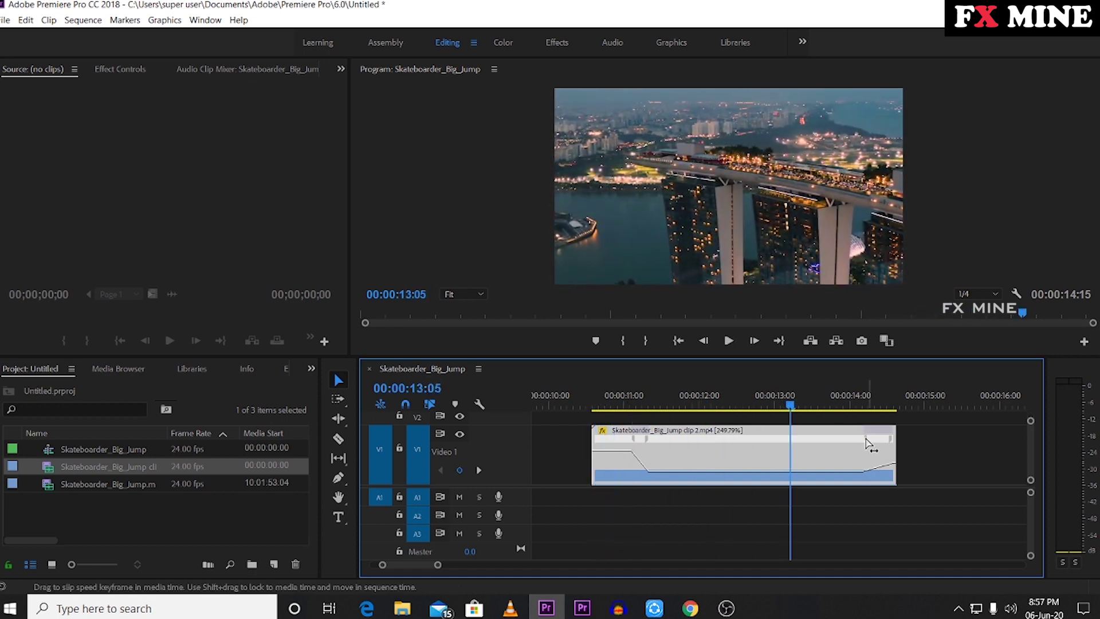
Move the city clip's closing speed ramp earlier, to start at about 00:00:13:06, and play the result.
drag(870, 446, 795, 439)
key(space)
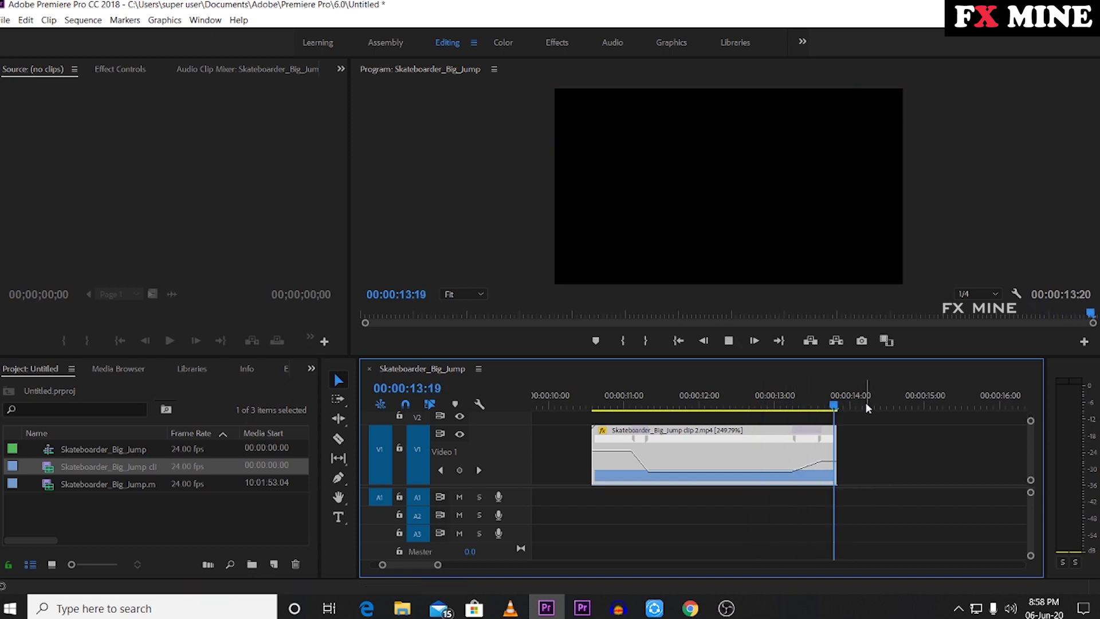
key(space)
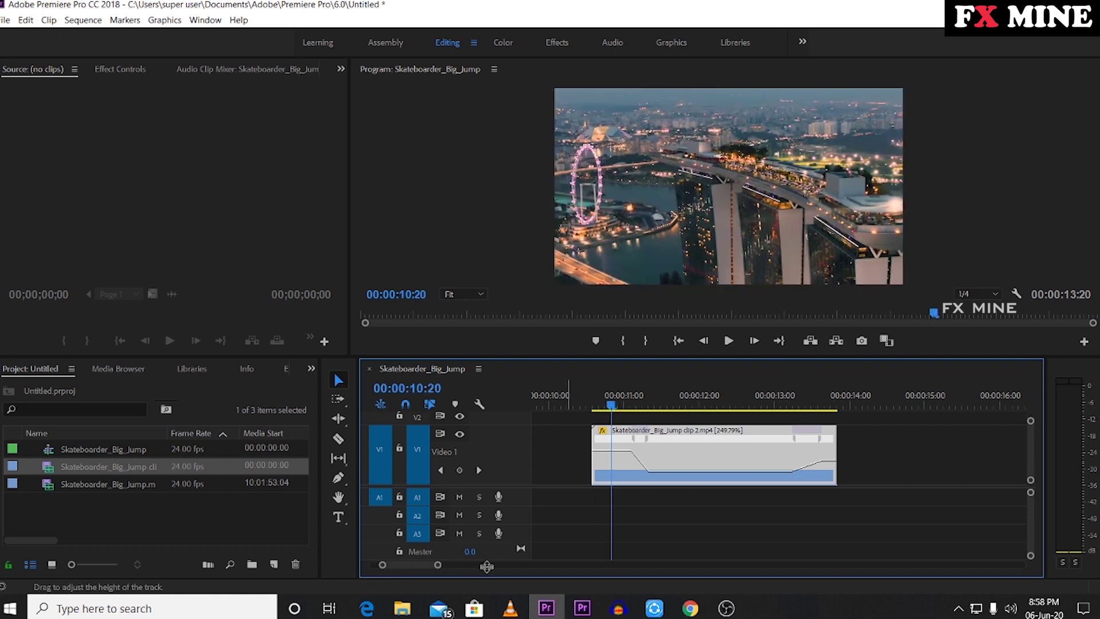
Smooth the city clip's opening and closing speed ramps into S-shaped curves with their Bezier handles.
drag(439, 566, 407, 565)
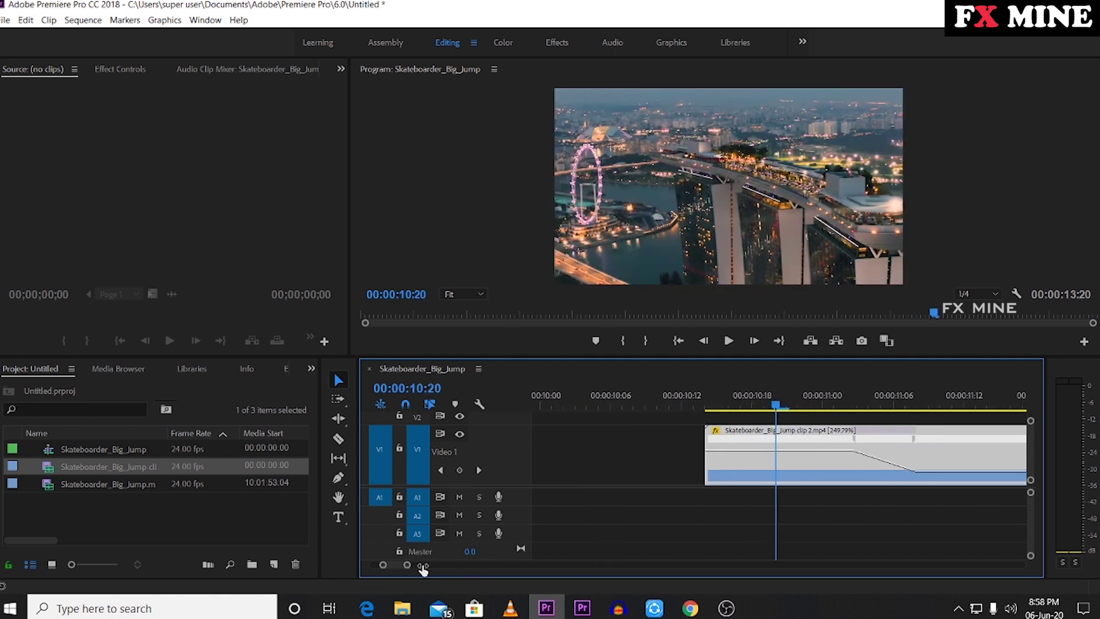
click(860, 452)
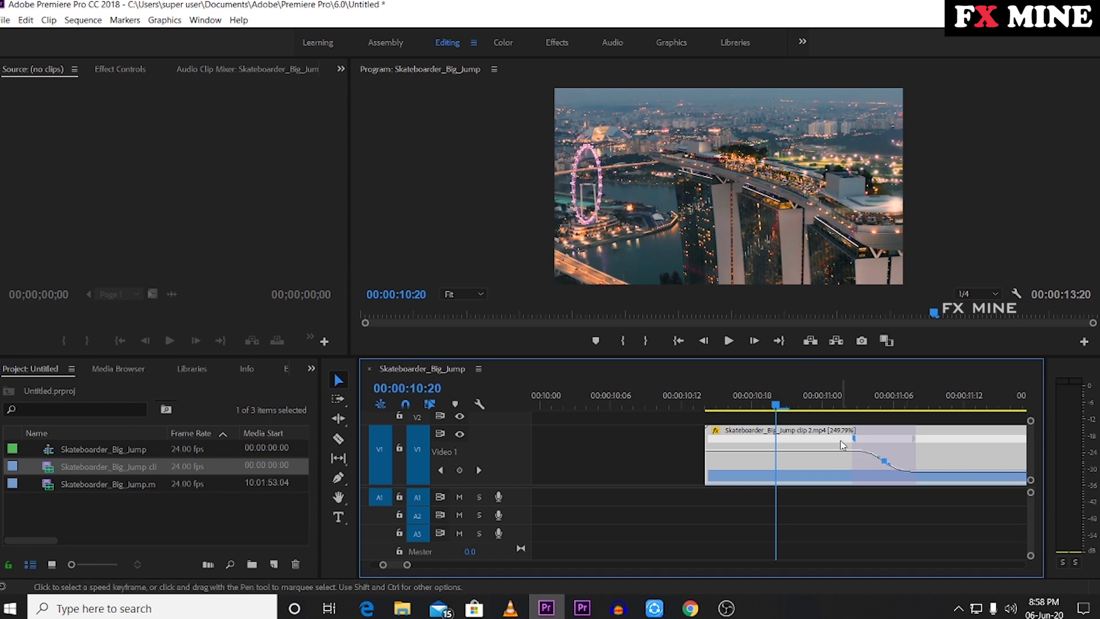
drag(459, 565, 415, 564)
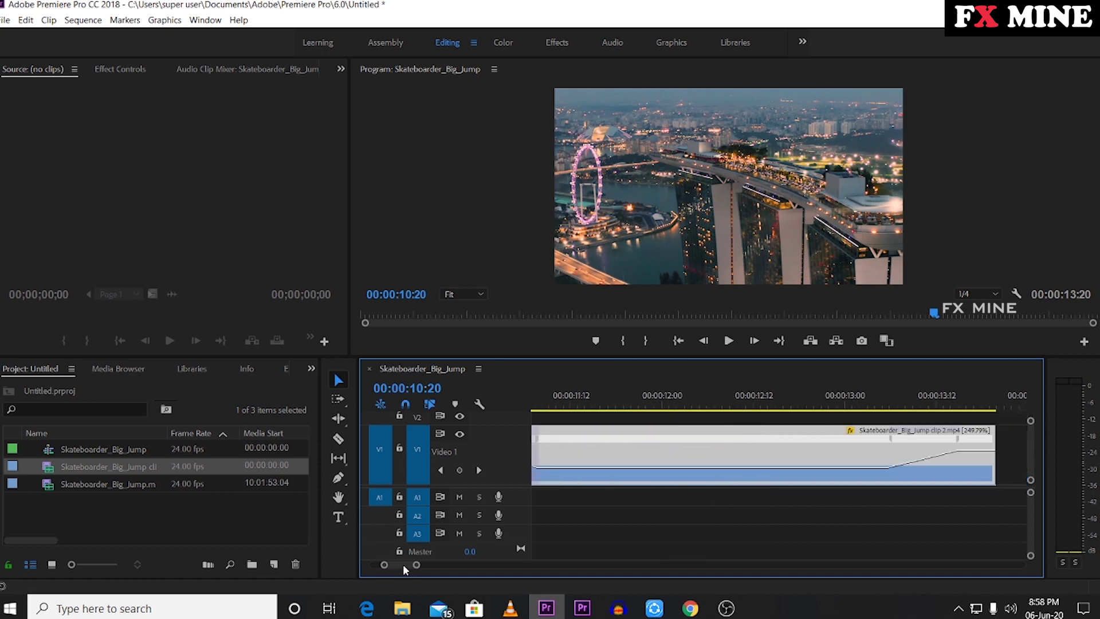
click(961, 444)
click(929, 457)
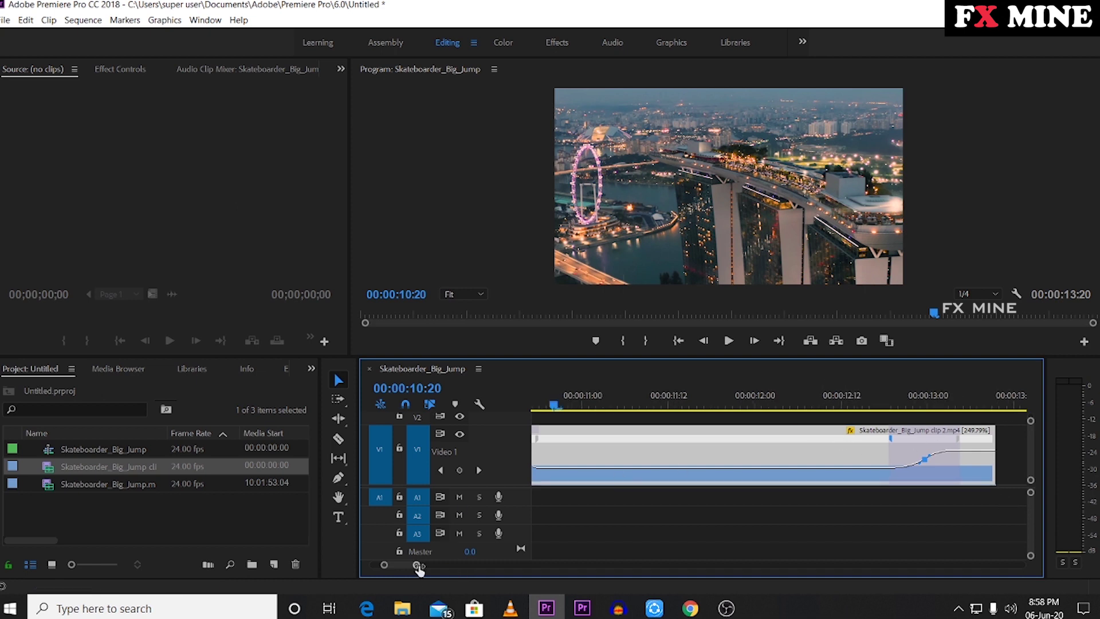
Play back the whole city clip from its start to check the smoothed speed ramps.
drag(417, 565, 440, 569)
click(765, 405)
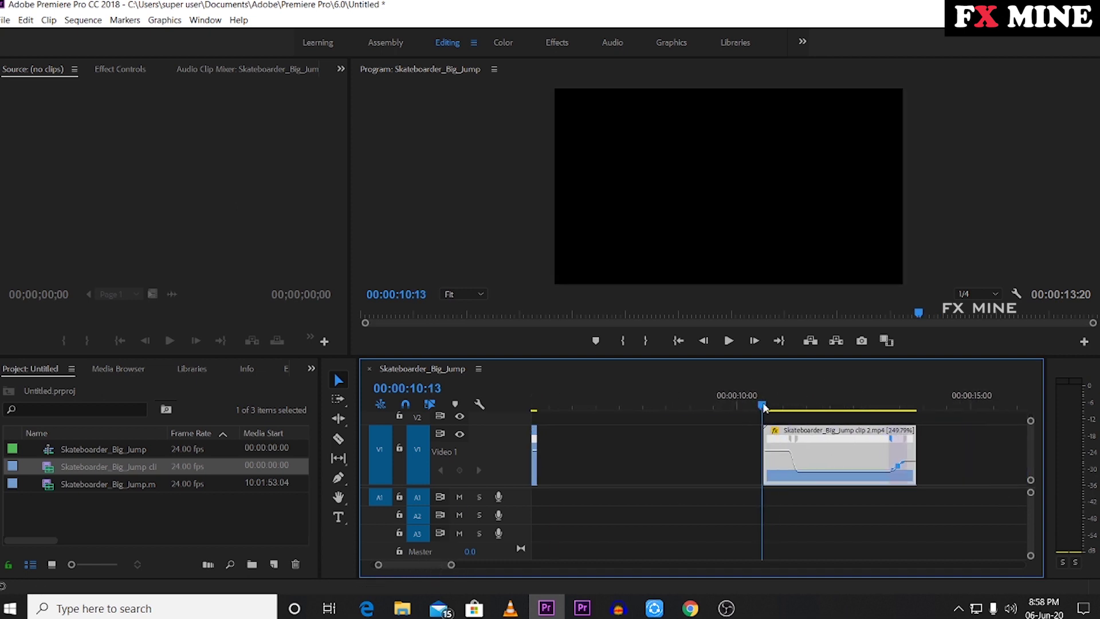
key(space)
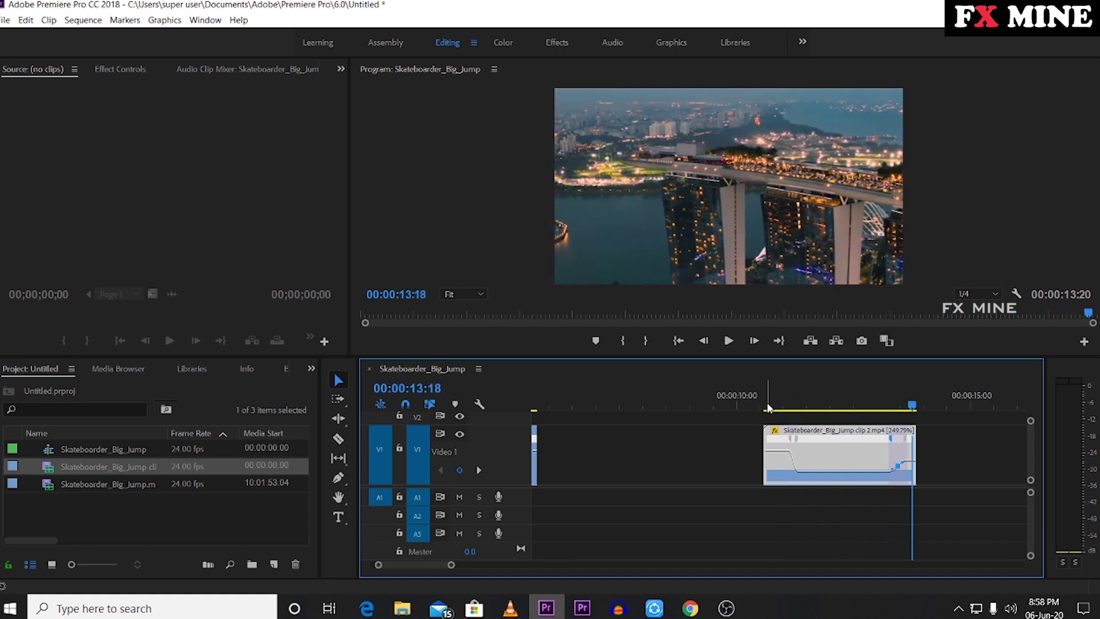
click(767, 406)
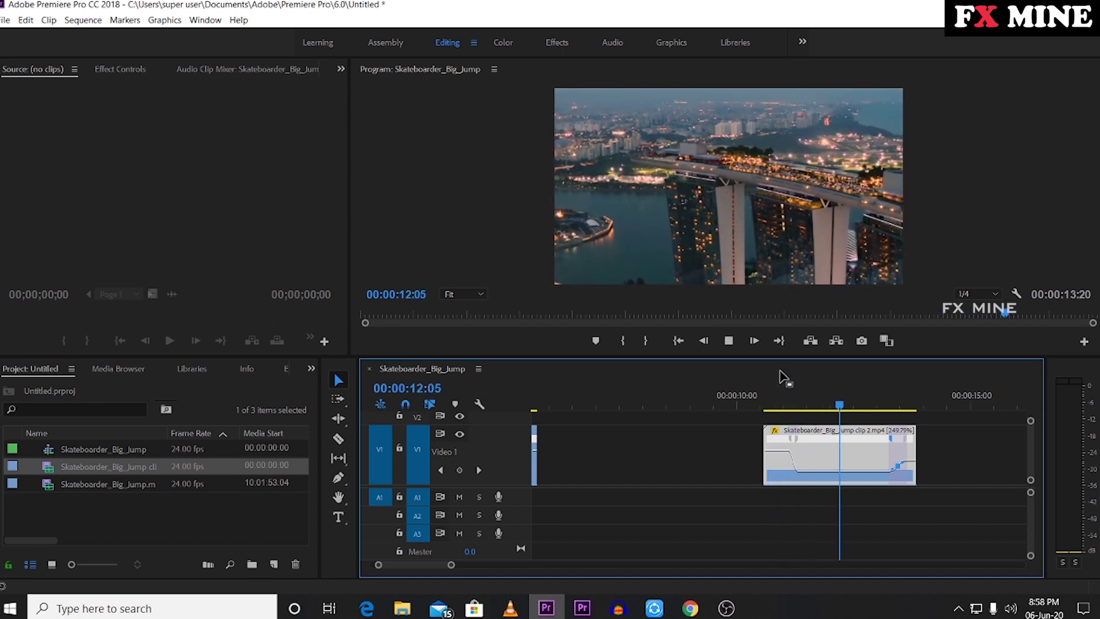
key(Home)
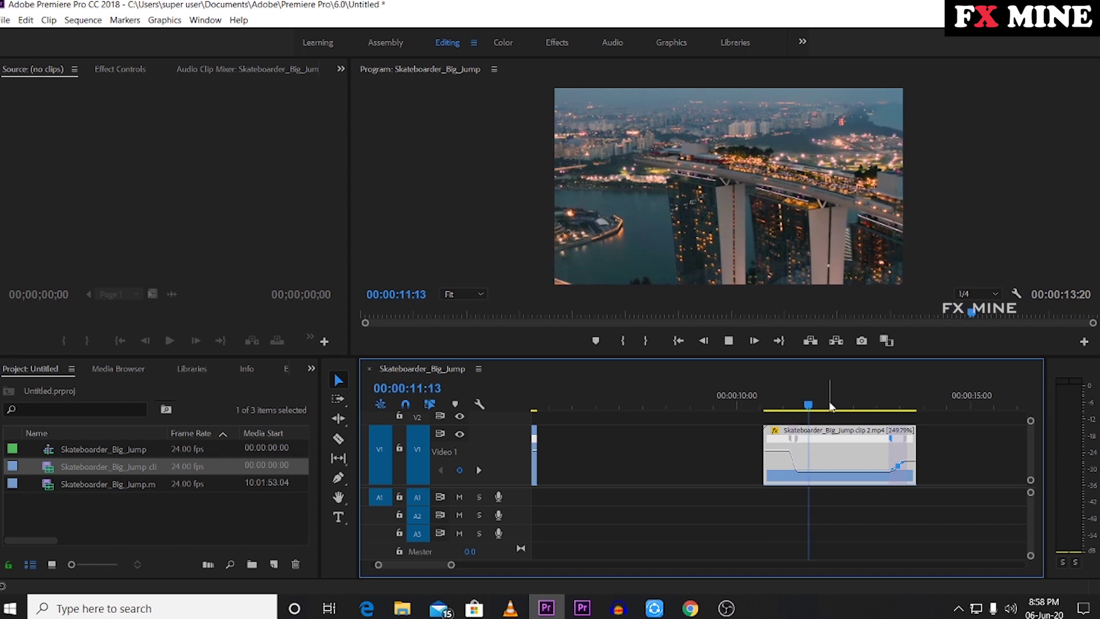
Move the closing ramp earlier to shorten the slow section, and shift the city clip about two seconds earlier in the sequence.
drag(891, 444, 867, 445)
drag(453, 566, 492, 566)
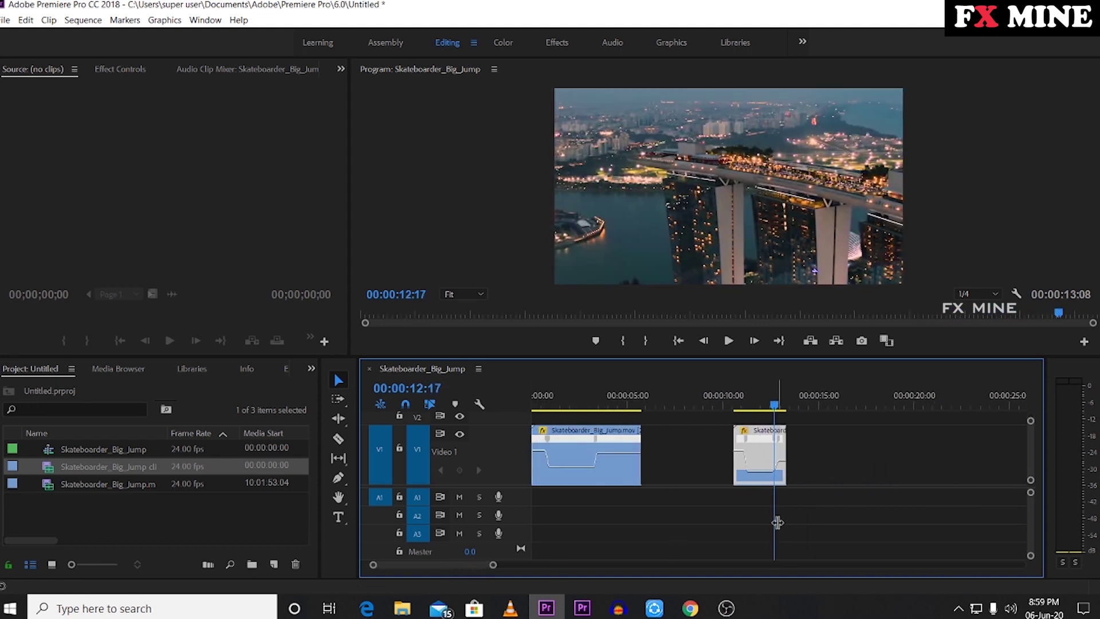
drag(744, 435, 707, 436)
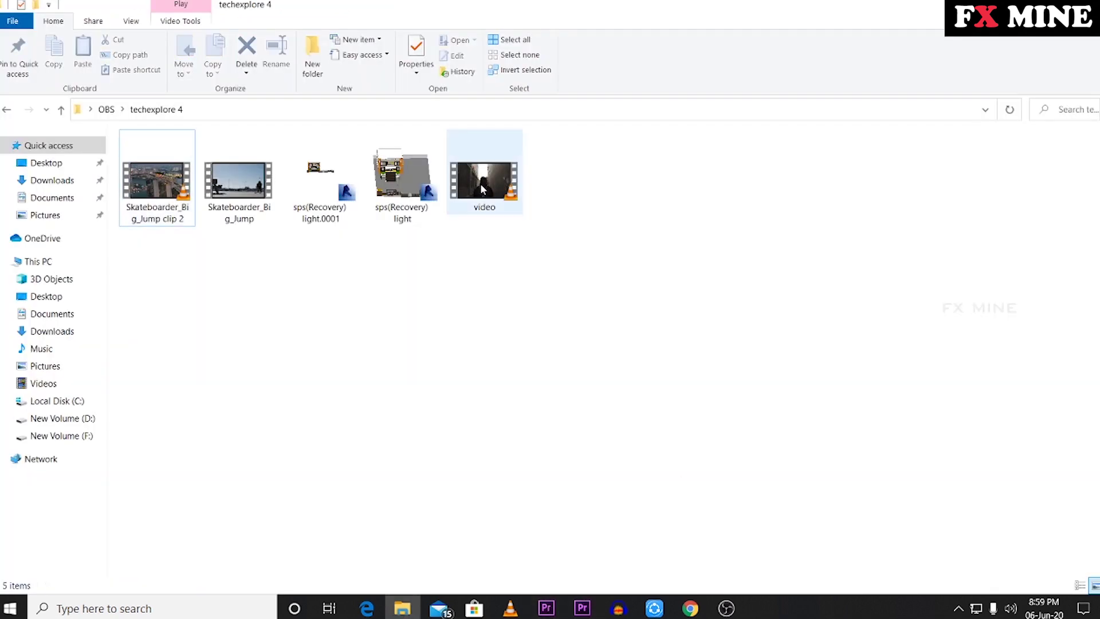
Import video.mp4 from the techexplore 4 folder, place it on V1 after the city clip at about 00:00:13:11, and play its beginning.
drag(481, 189, 138, 527)
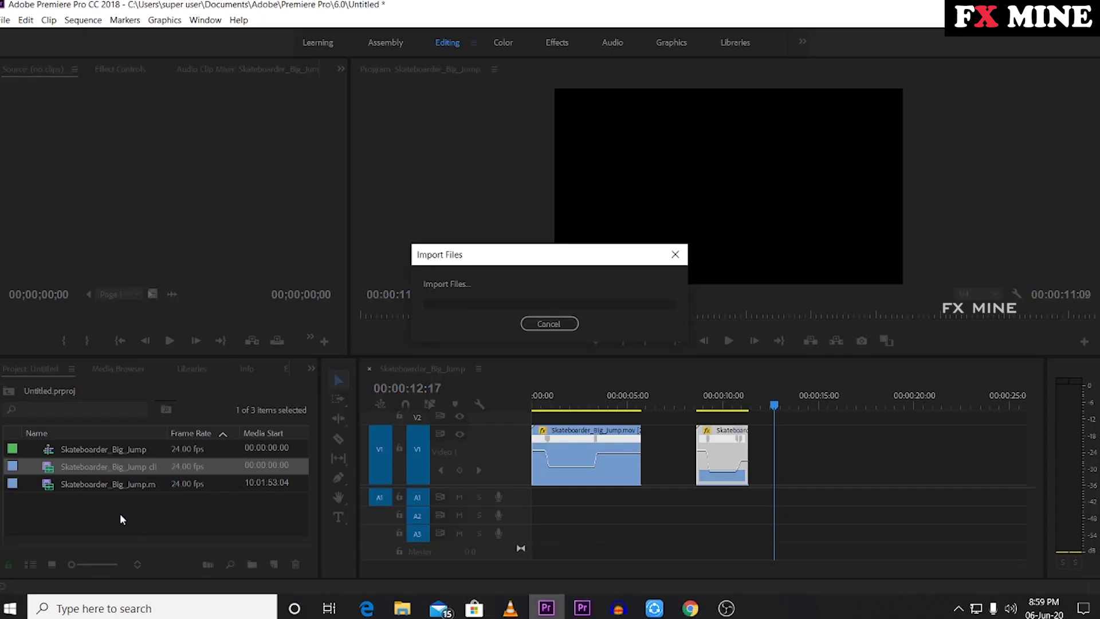
drag(67, 494, 754, 403)
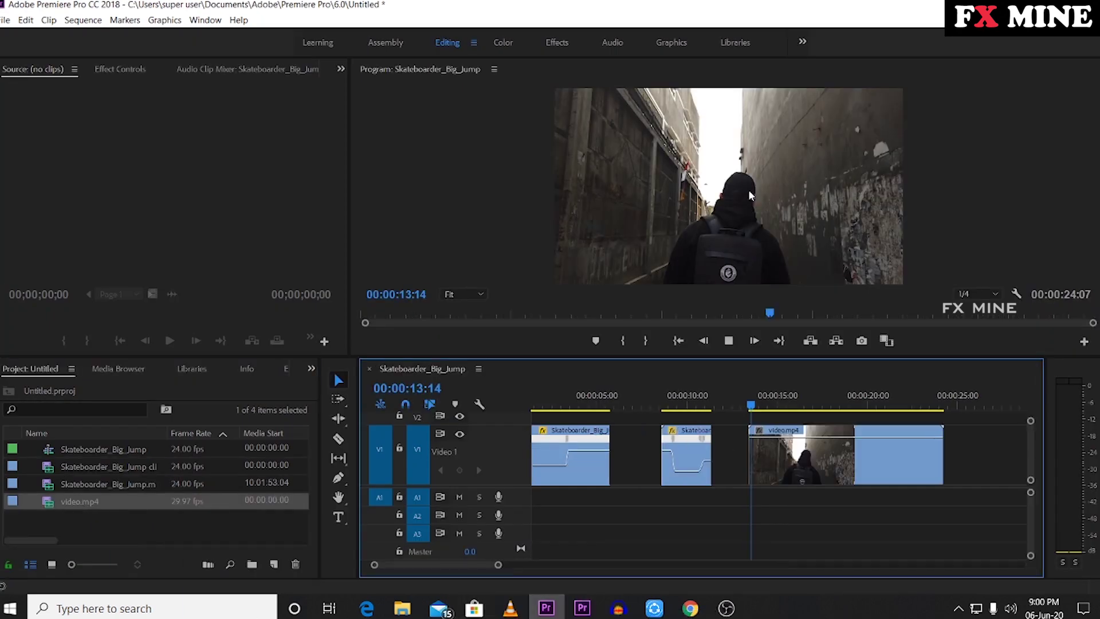
key(space)
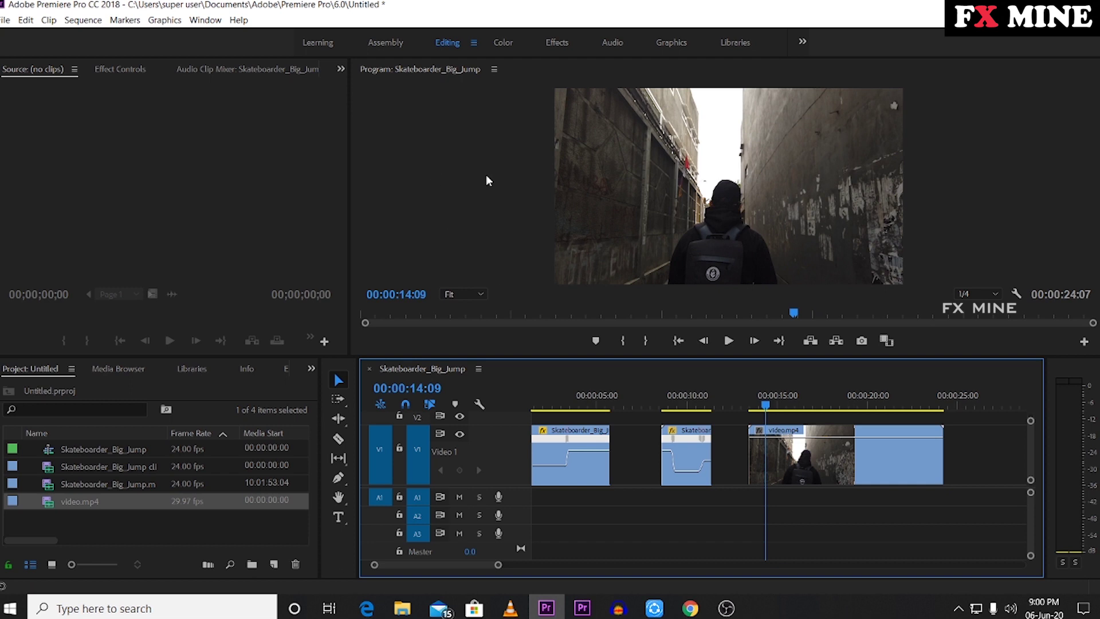
Move the playhead to the beginning of the video.mp4 clip and switch its clip keyframes to Time Remapping speed.
mouse_move(498, 564)
mouse_down()
mouse_move(532, 568)
mouse_move(506, 568)
mouse_move(530, 565)
mouse_move(519, 565)
mouse_up()
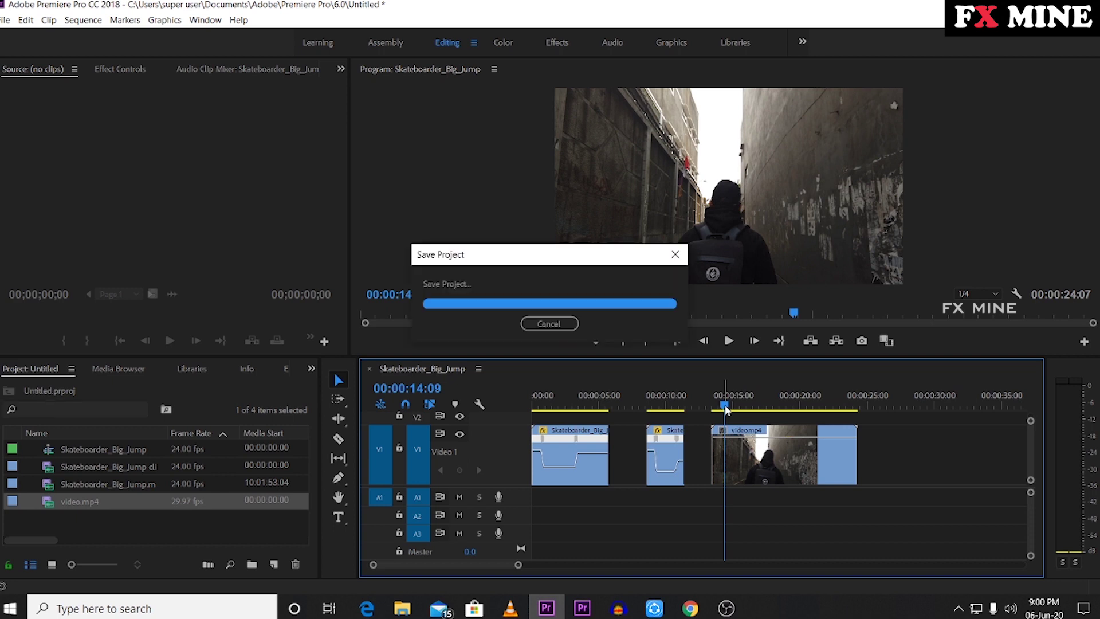
mouse_move(724, 407)
mouse_down()
mouse_move(713, 407)
mouse_move(850, 394)
mouse_move(703, 414)
mouse_move(852, 409)
mouse_move(714, 424)
mouse_up()
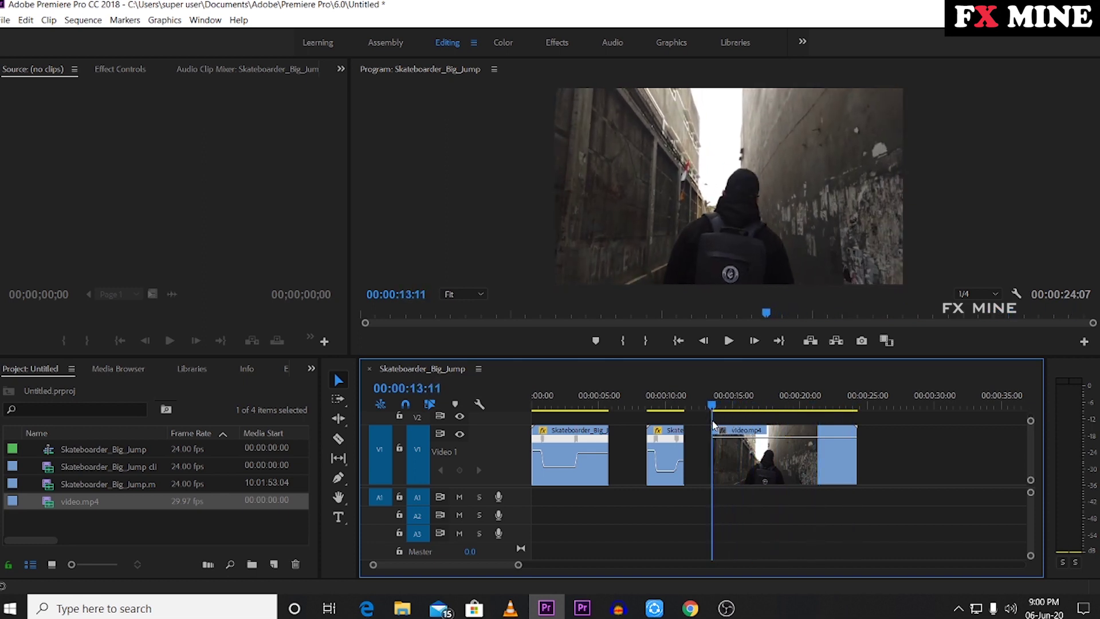
drag(518, 564, 463, 565)
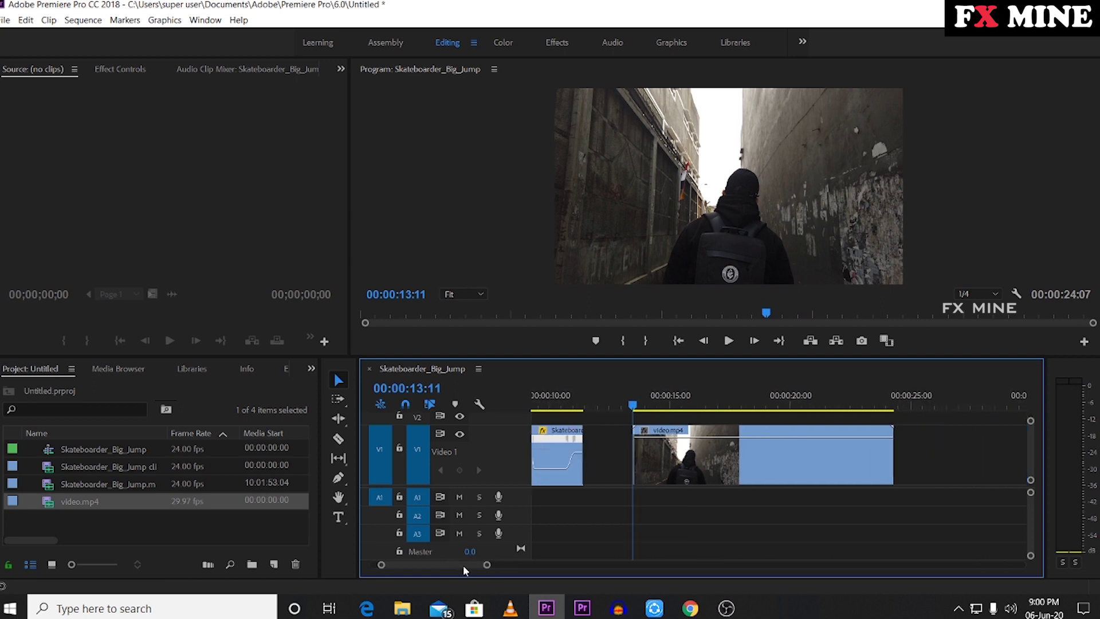
mouse_move(665, 441)
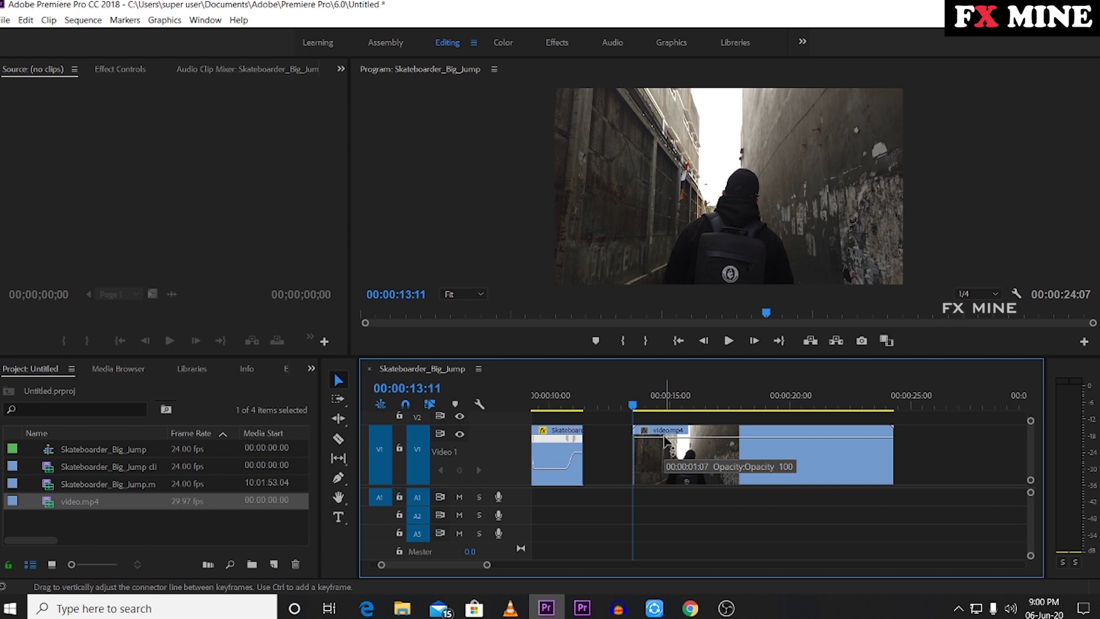
mouse_move(635, 408)
mouse_down()
mouse_move(879, 411)
mouse_move(635, 417)
mouse_up()
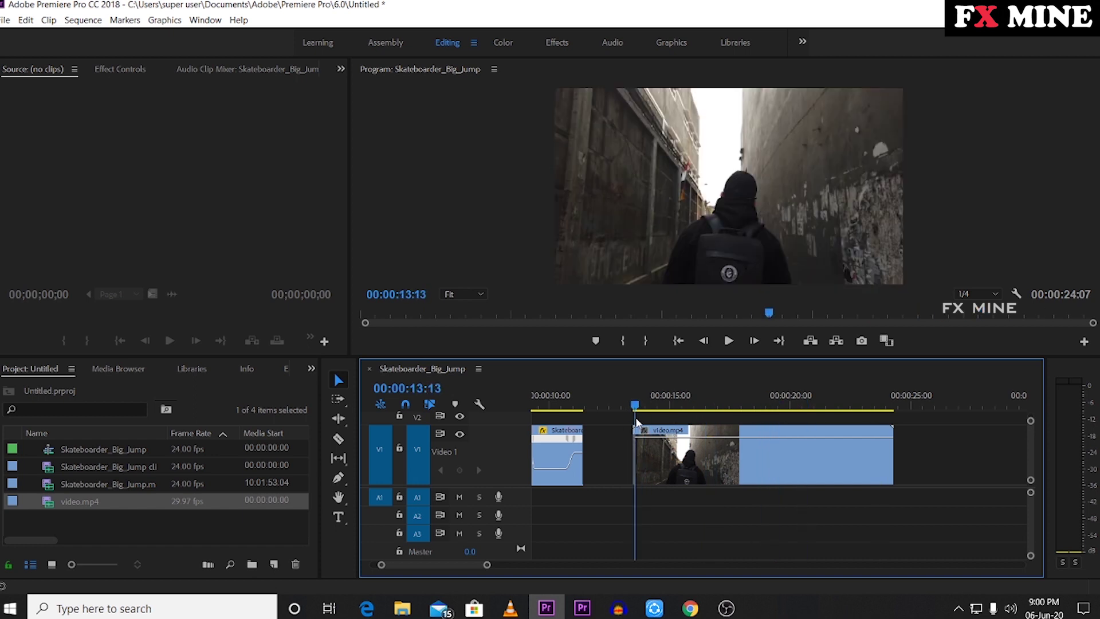
drag(487, 564, 479, 564)
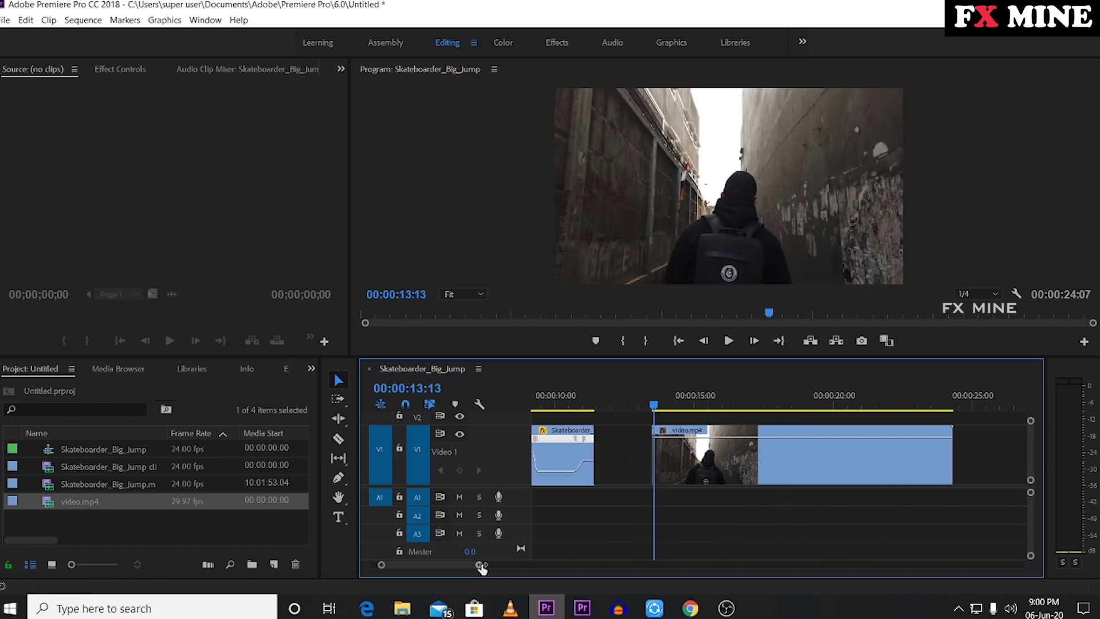
right_click(724, 454)
mouse_move(802, 585)
mouse_move(944, 600)
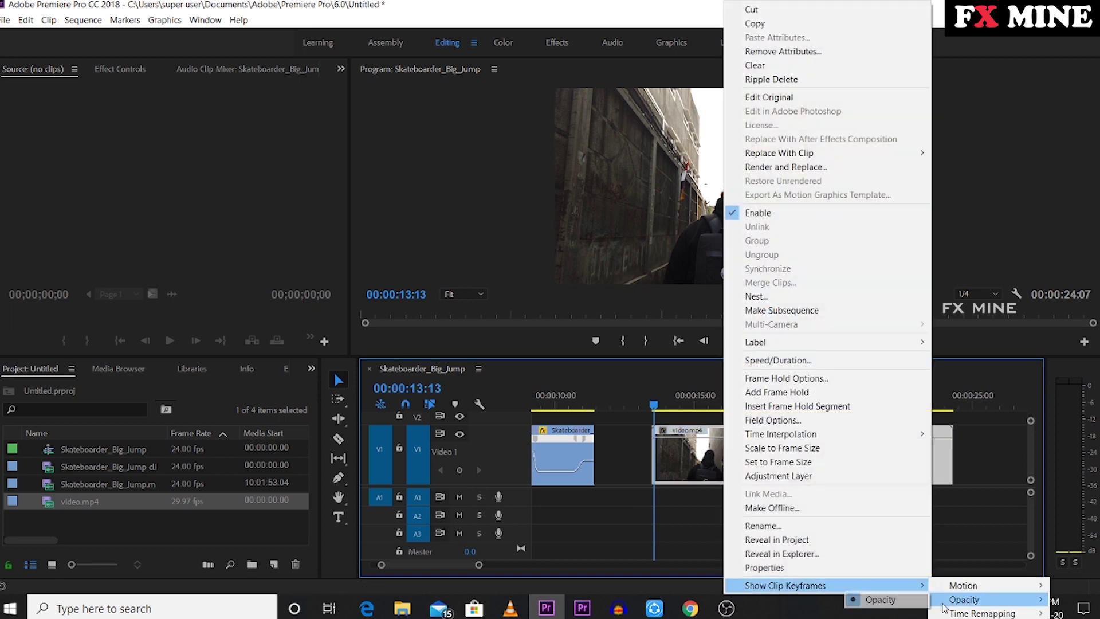
mouse_move(982, 613)
click(881, 612)
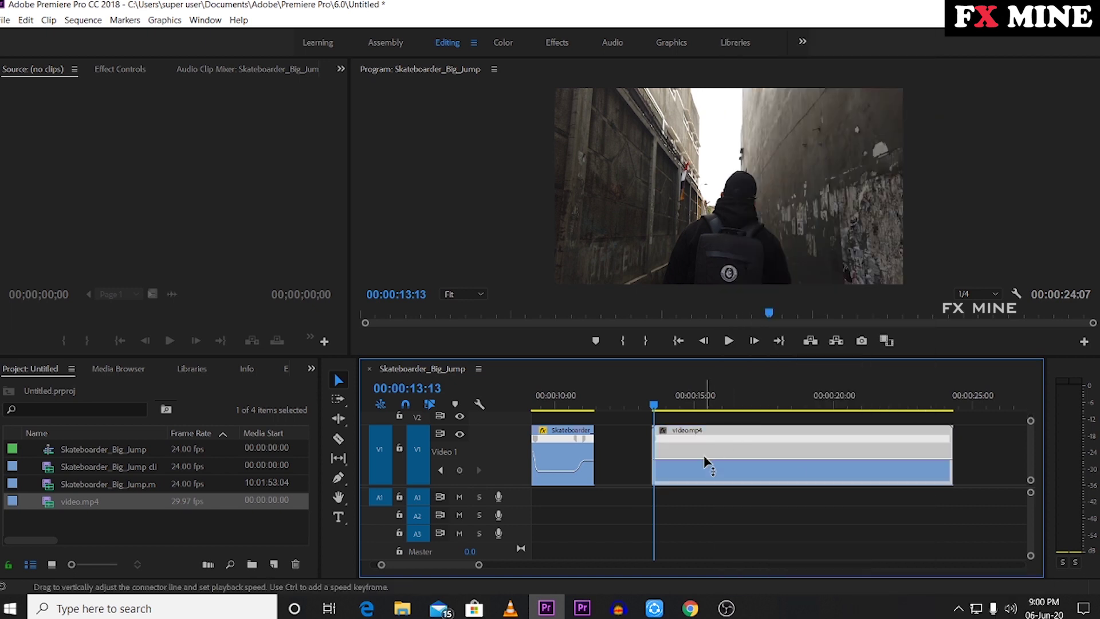
Add three speed keyframes to the video.mp4 clip with the Pen tool, at about 00:00:15:22, 00:00:18:00 and 00:00:21:10.
click(338, 479)
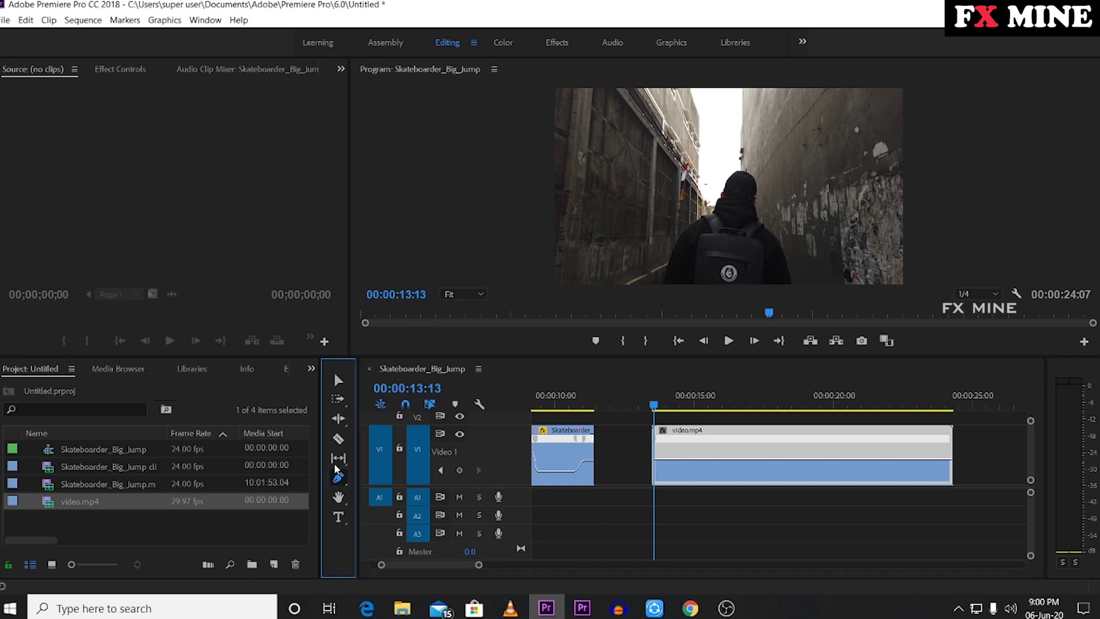
drag(654, 404, 719, 404)
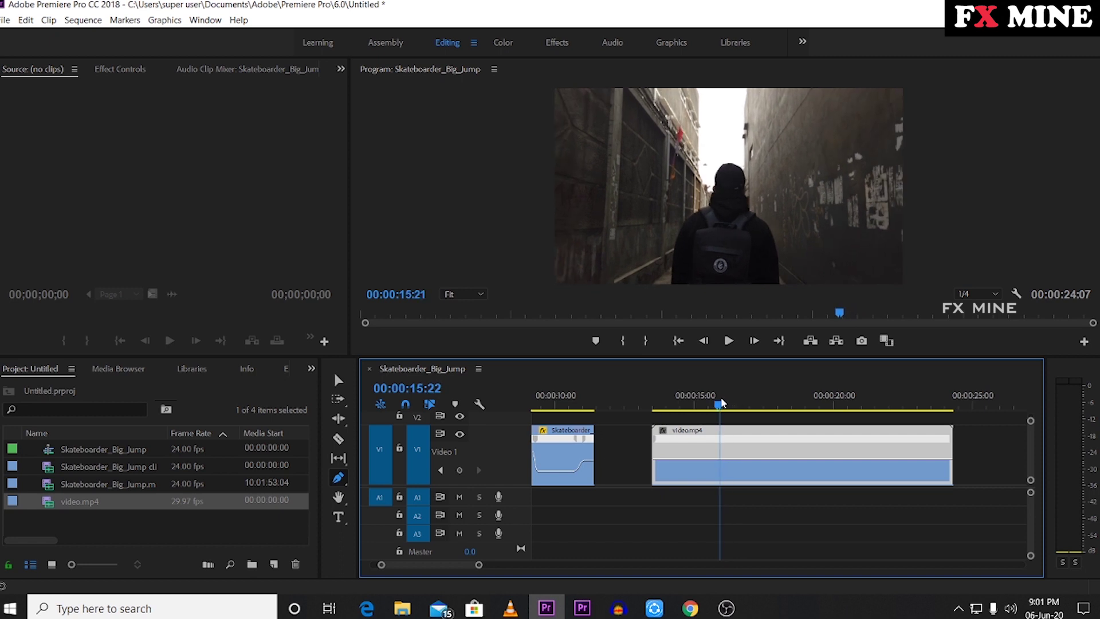
click(721, 465)
drag(719, 405, 777, 409)
click(778, 439)
drag(778, 406, 877, 412)
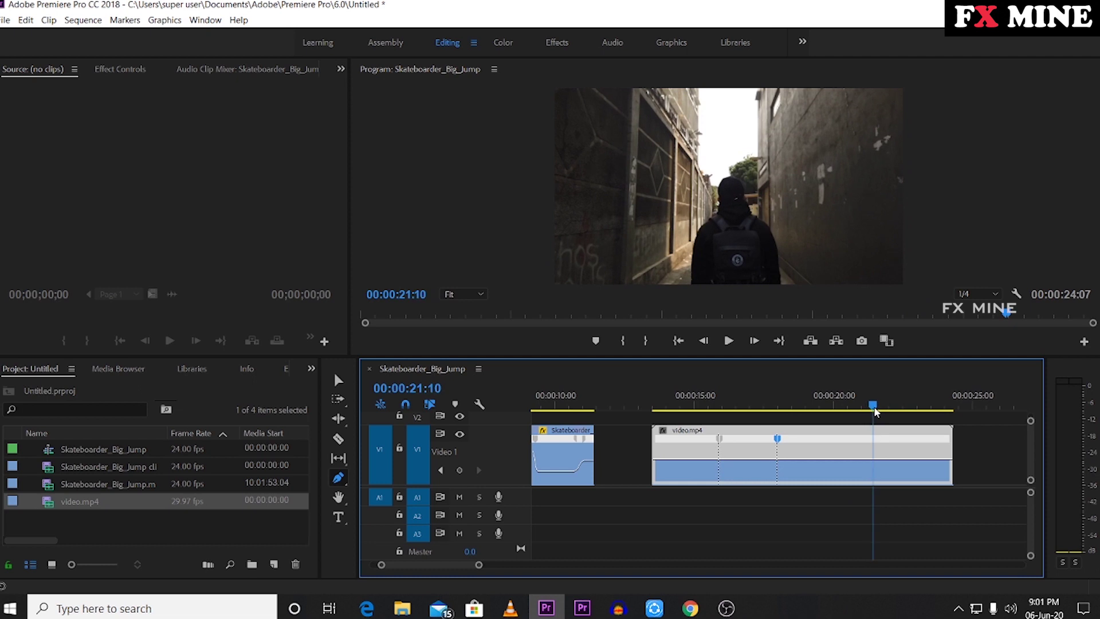
click(873, 439)
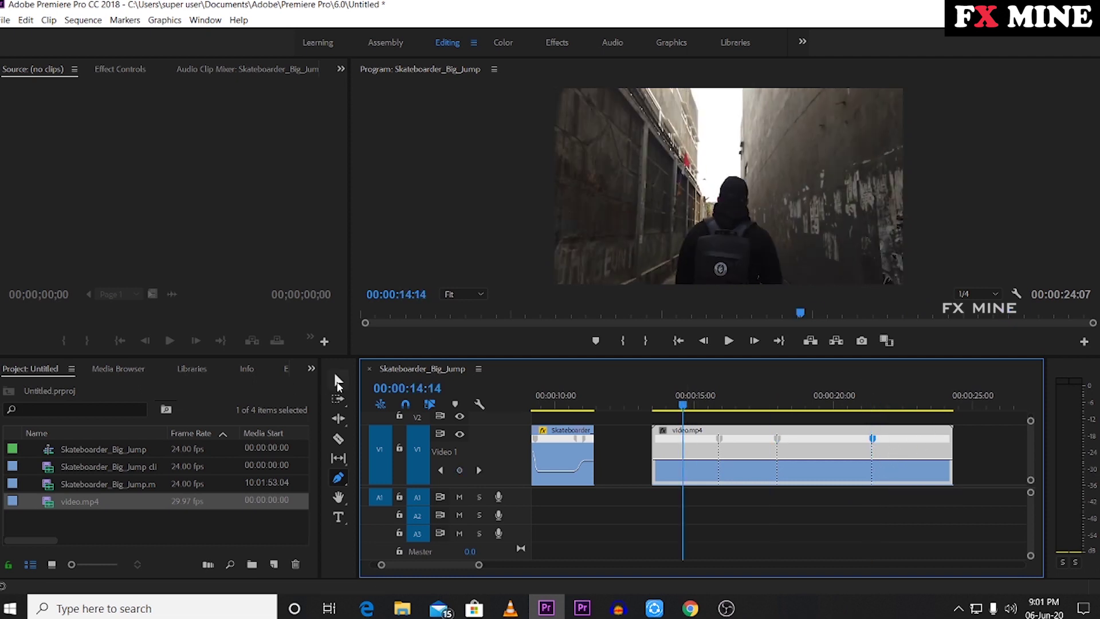
Shape the alley clip's speed line into alternating fast and slow sections with gradual ramps, and play it from the clip's start.
key(v)
drag(669, 452, 708, 470)
key(space)
key(space)
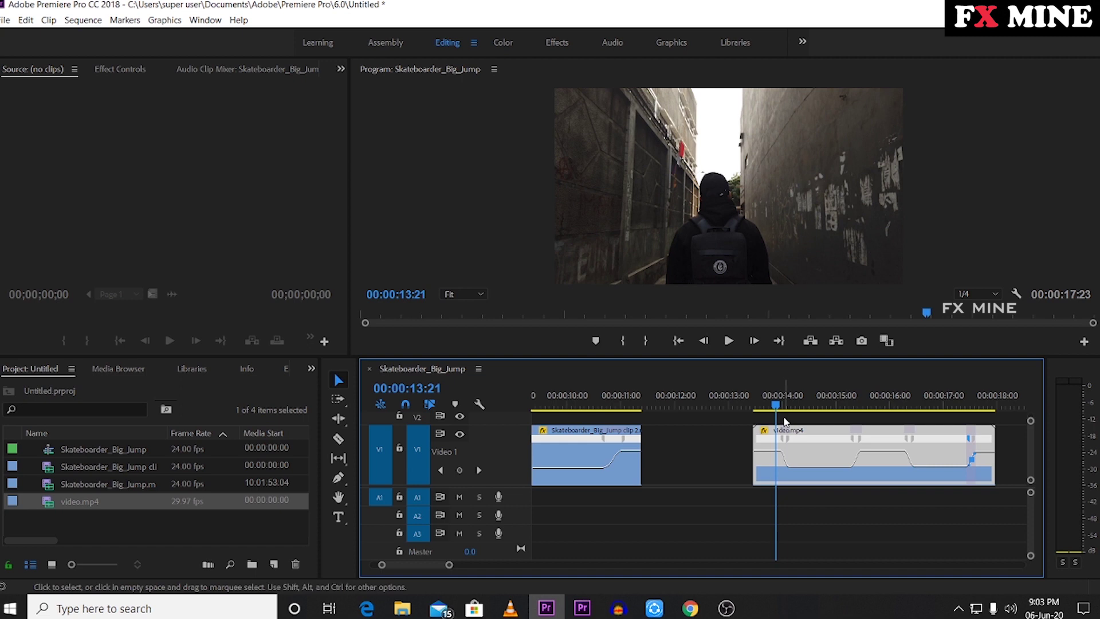
drag(776, 405, 755, 409)
key(space)
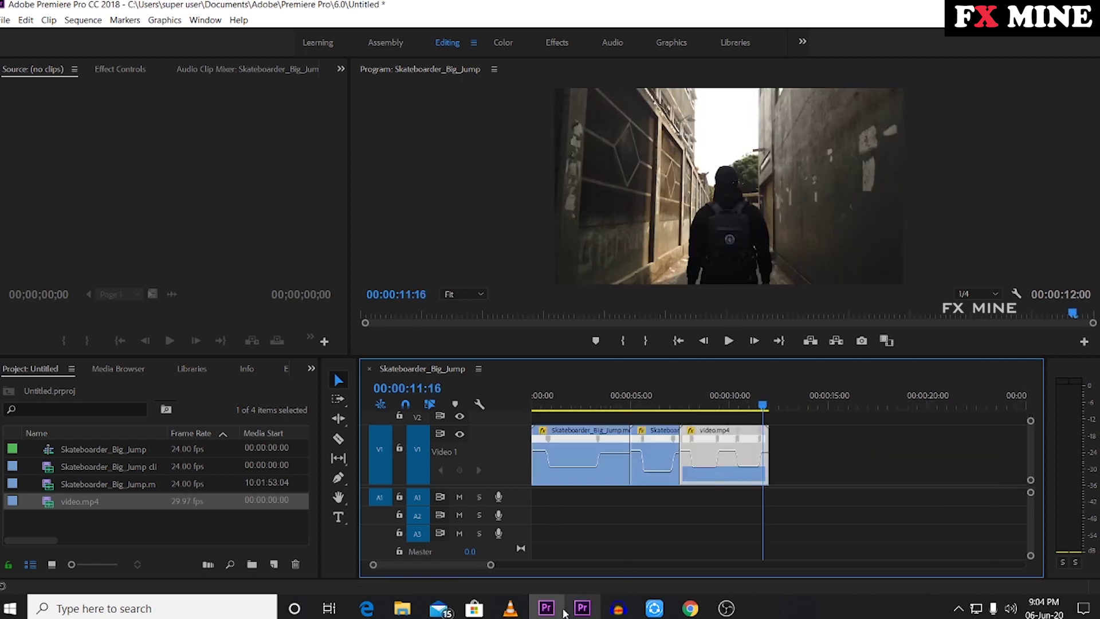
Switch to File Explorer, open the F: drive's music folder, and place the Paradise - Ikson track on A1 from the sequence start.
key(alt+Tab)
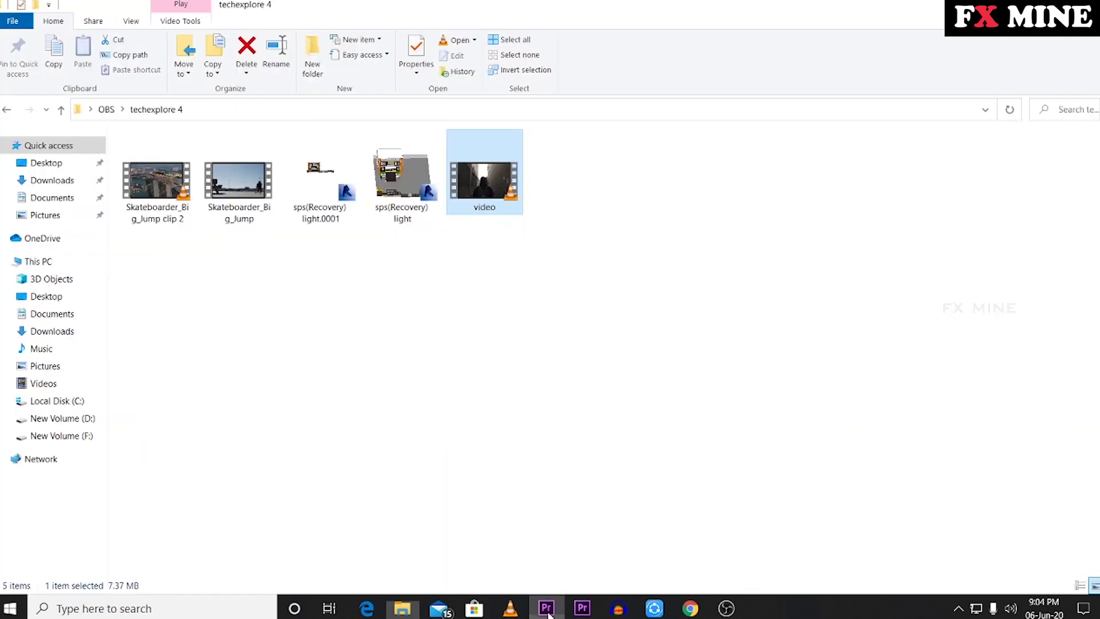
click(63, 436)
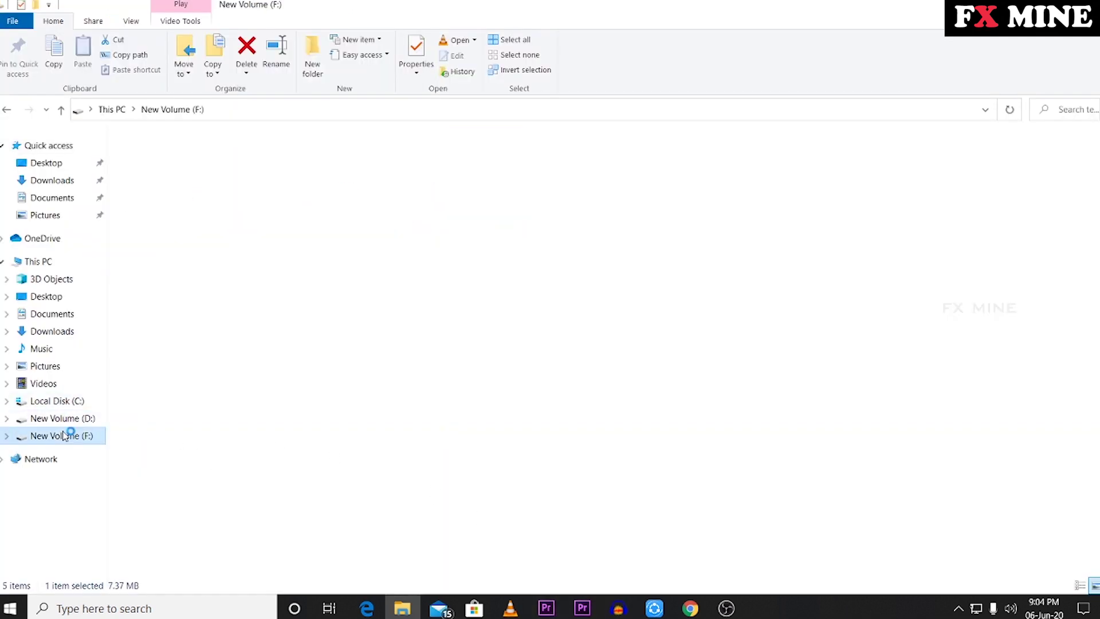
double_click(173, 358)
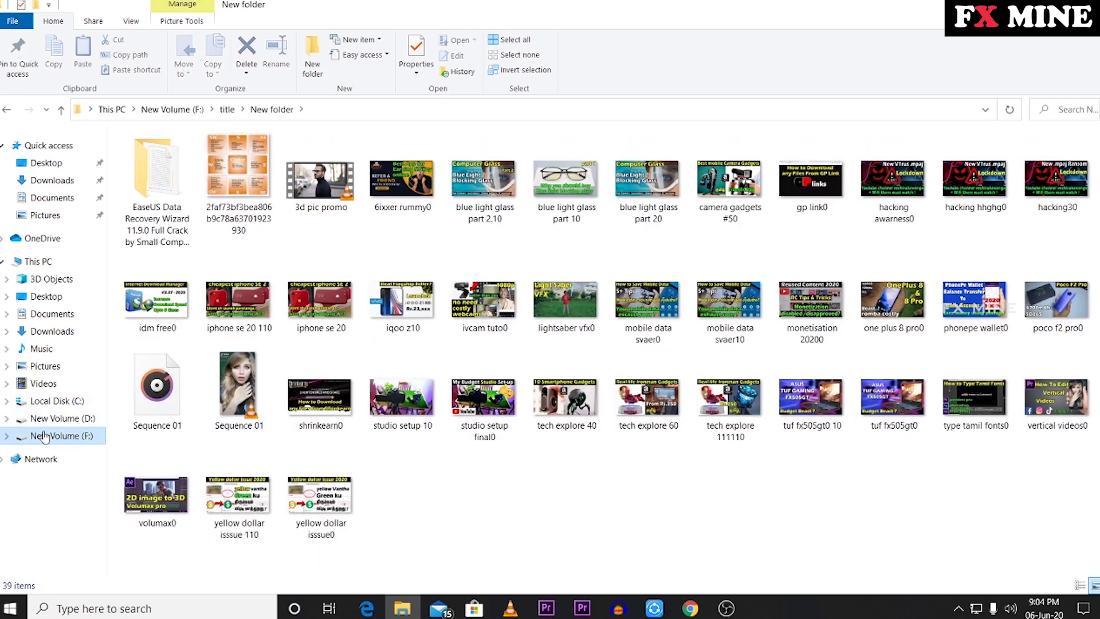
click(45, 437)
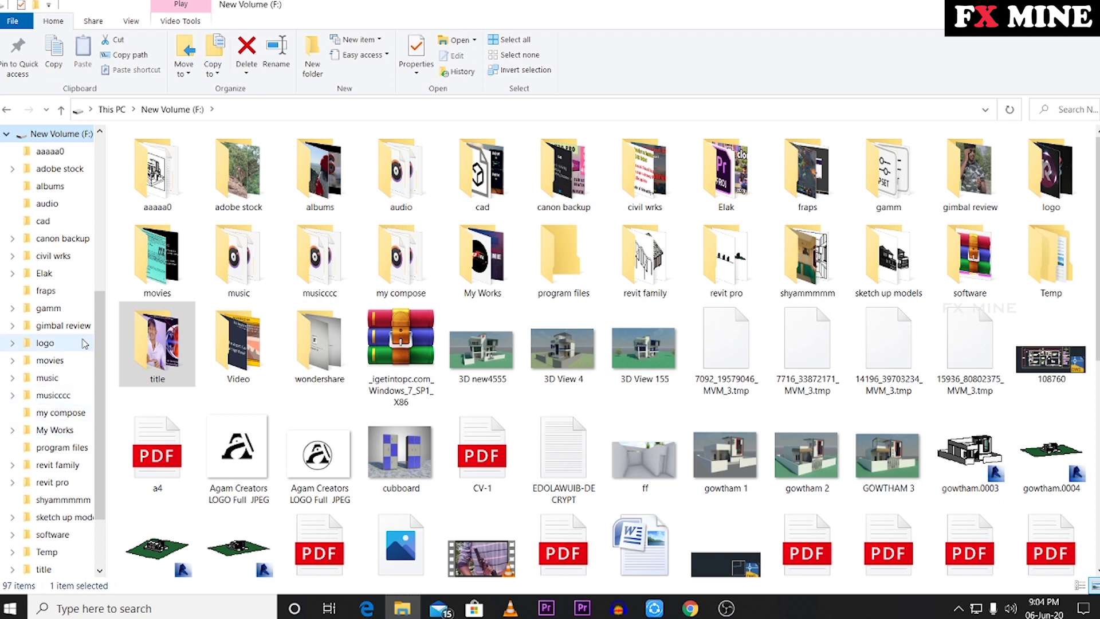
double_click(244, 285)
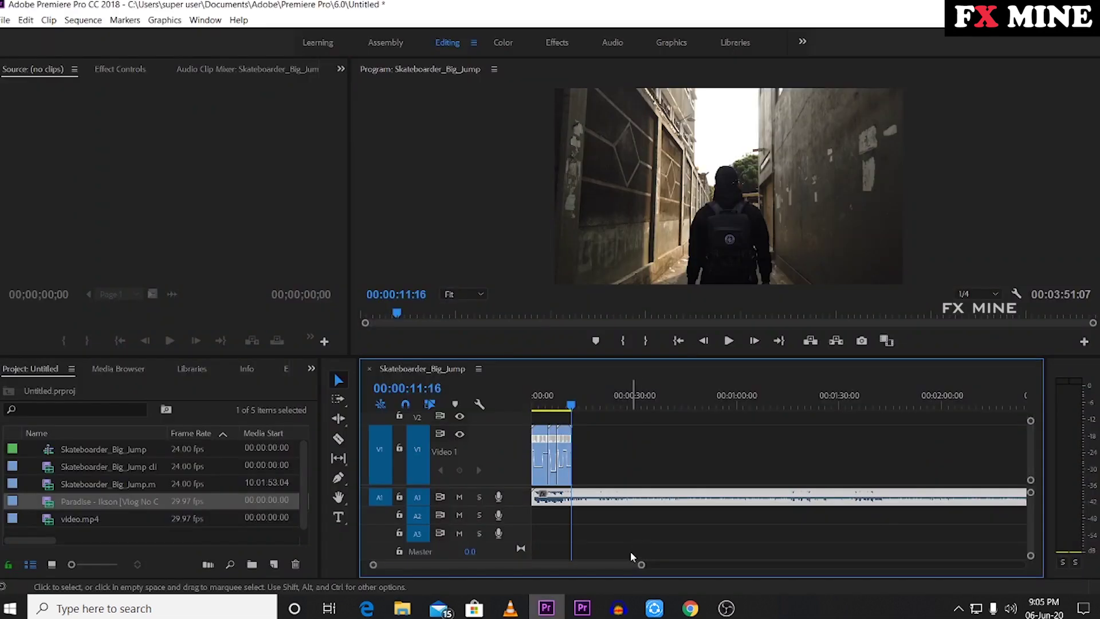
drag(641, 565, 743, 565)
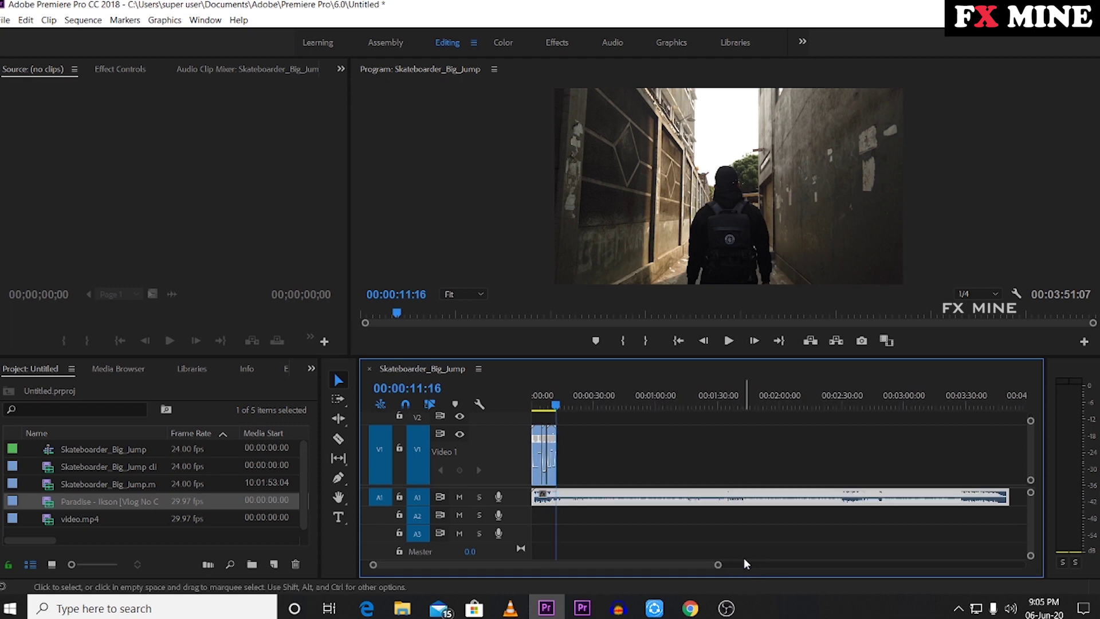